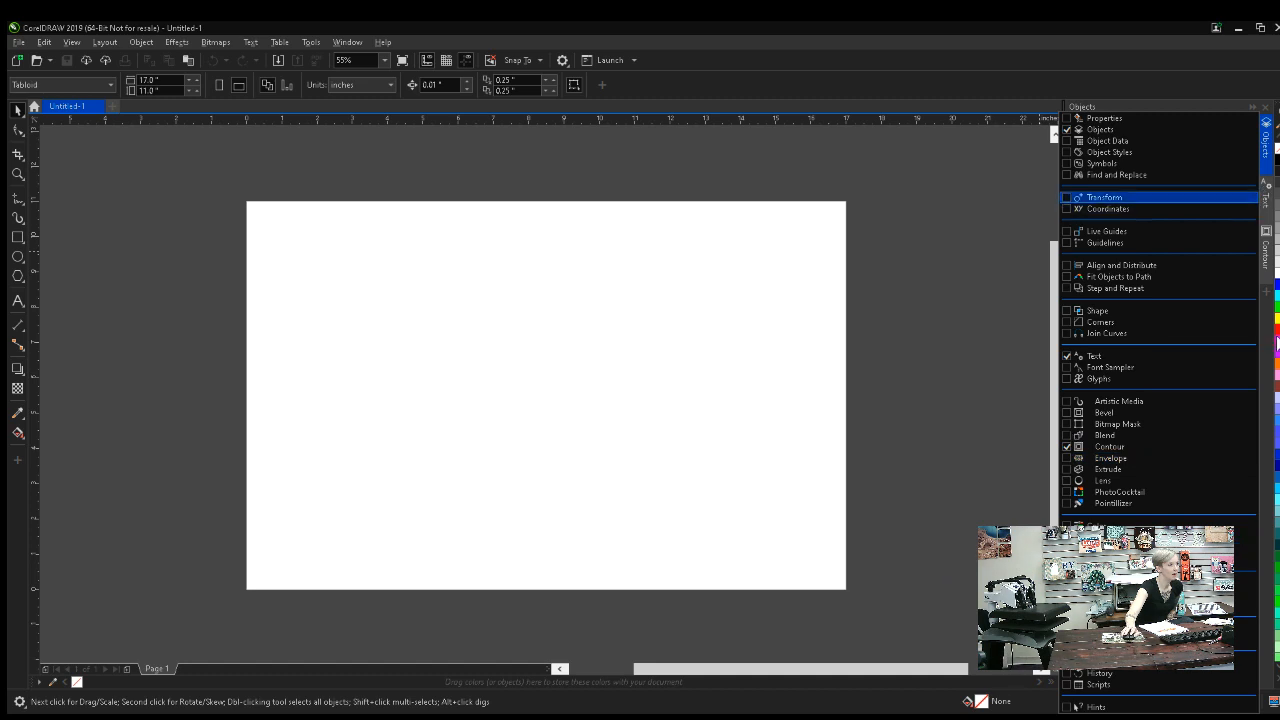
Import iStock-636028472.jpg from the Lexar (H:) drive and place it over the blank page
{"action": "left_click", "coordinate": [1270, 336]}
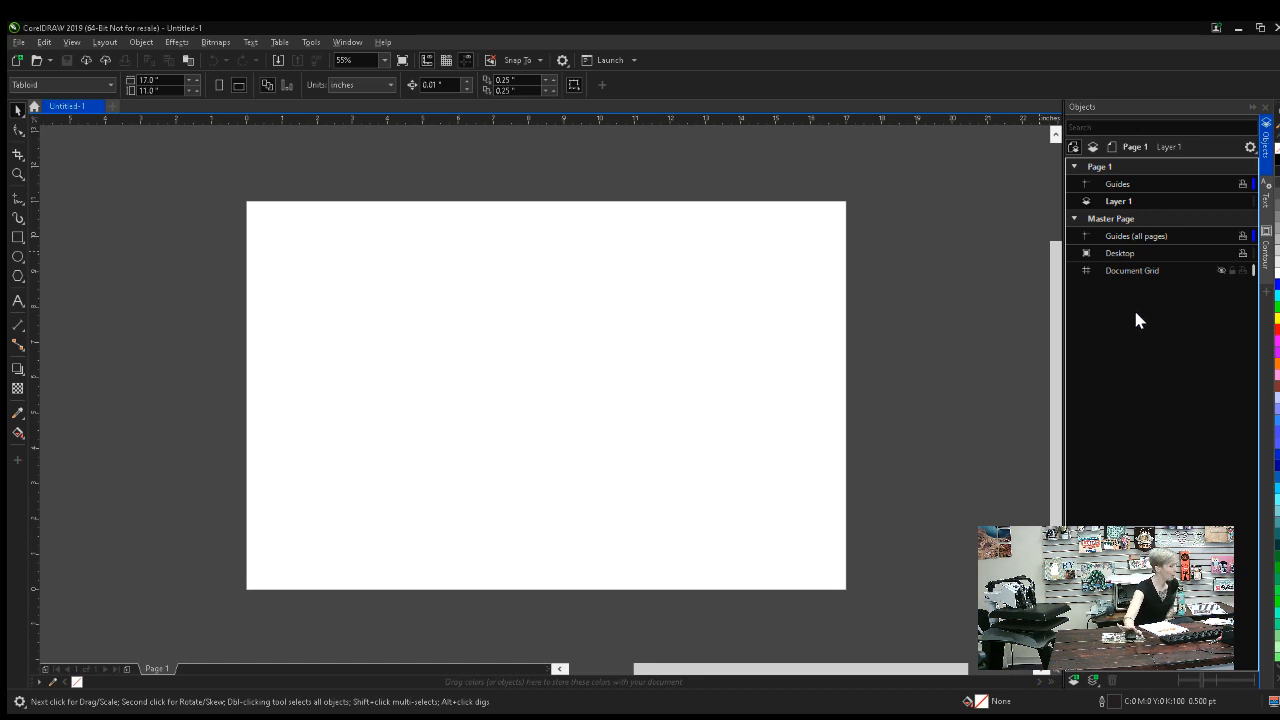
{"action": "left_click", "coordinate": [702, 423]}
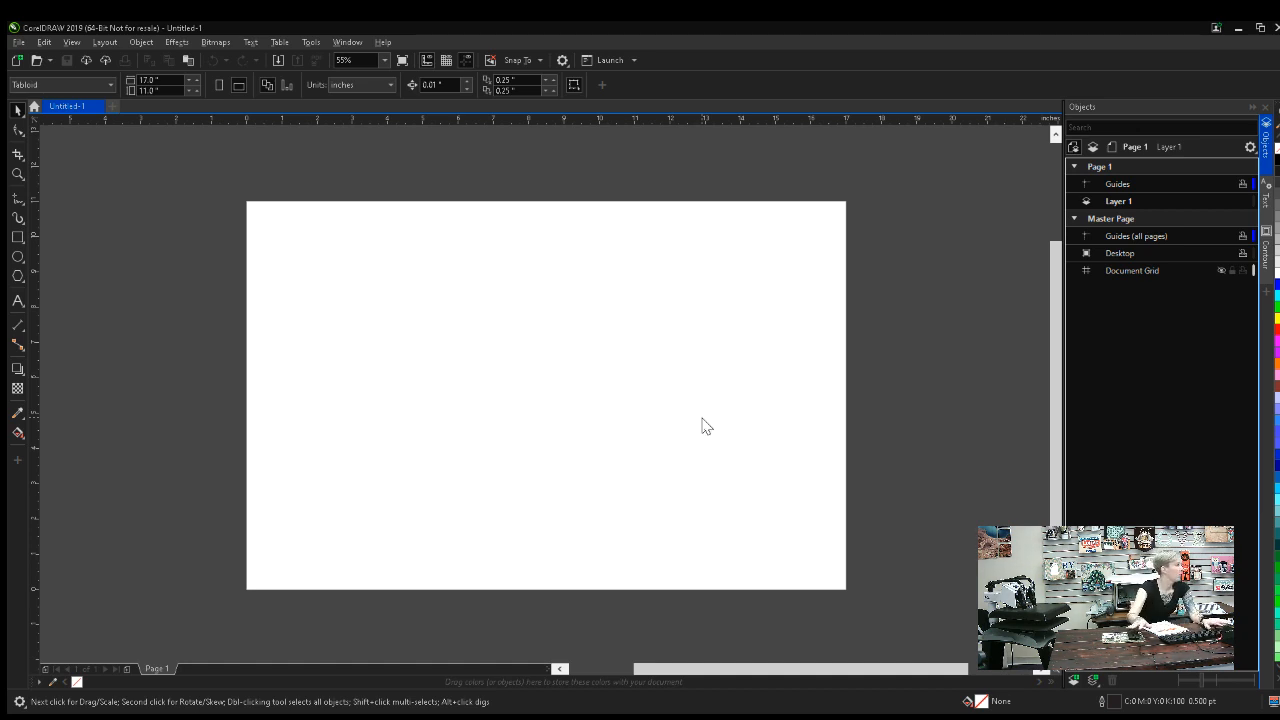
{"action": "key", "text": "ctrl+i"}
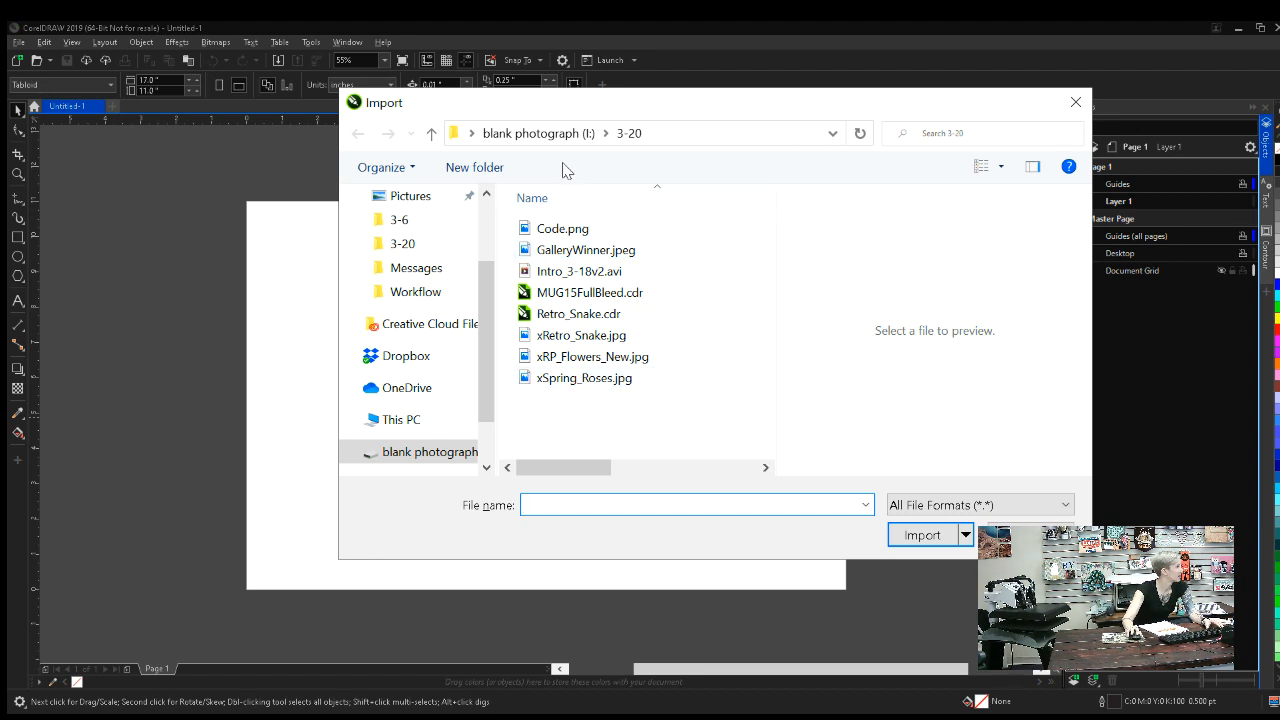
{"action": "scroll", "coordinate": [430, 358], "scroll_direction": "down", "scroll_amount": 1}
{"action": "left_click", "coordinate": [398, 416]}
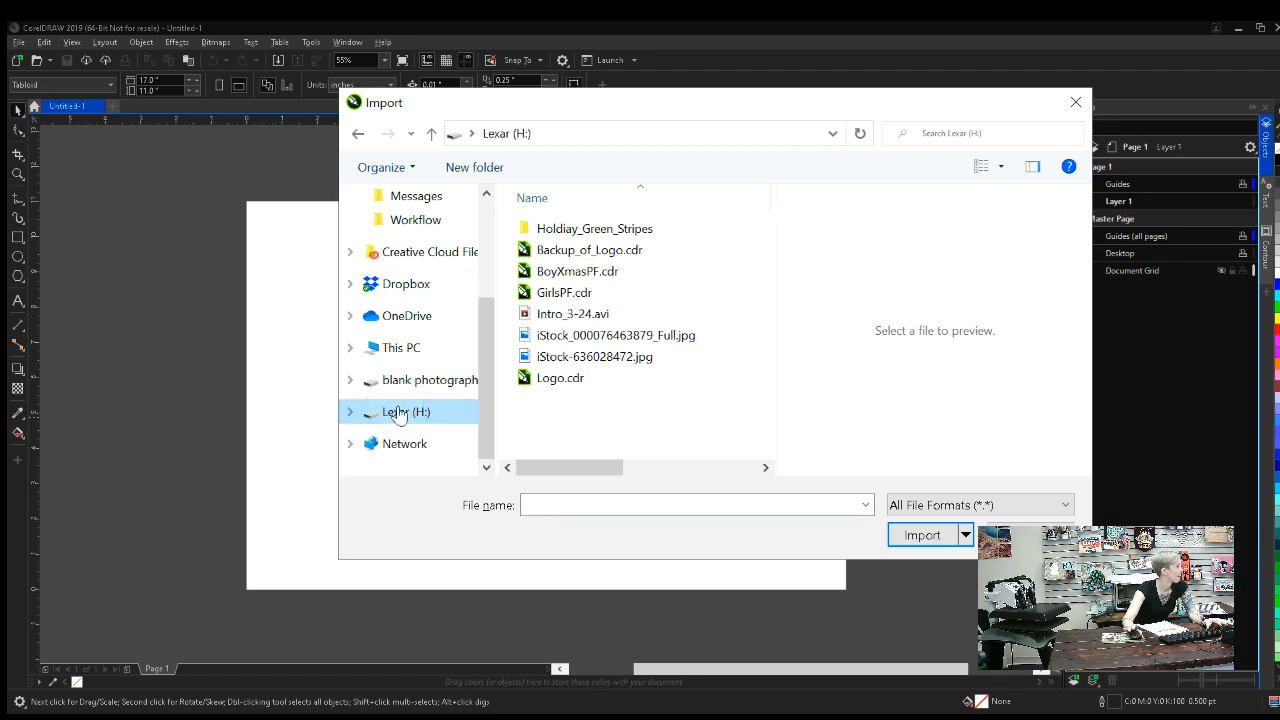
{"action": "left_click", "coordinate": [567, 337]}
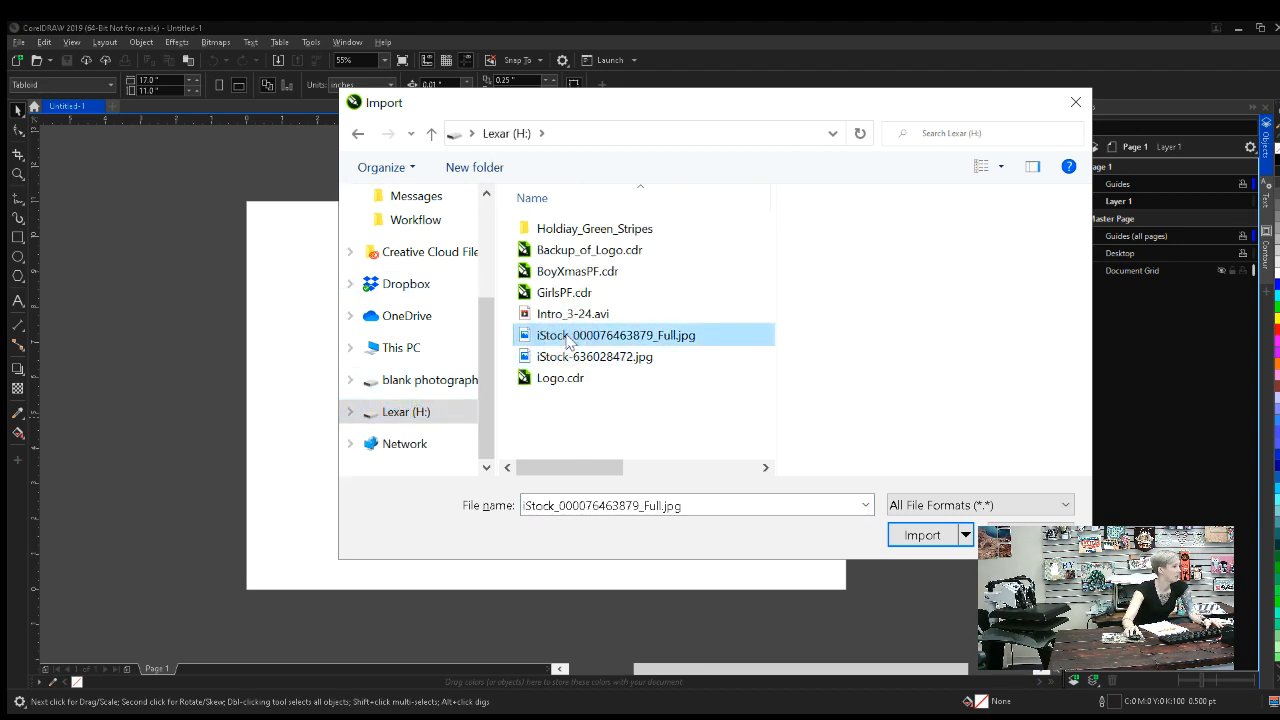
{"action": "left_click", "coordinate": [567, 358]}
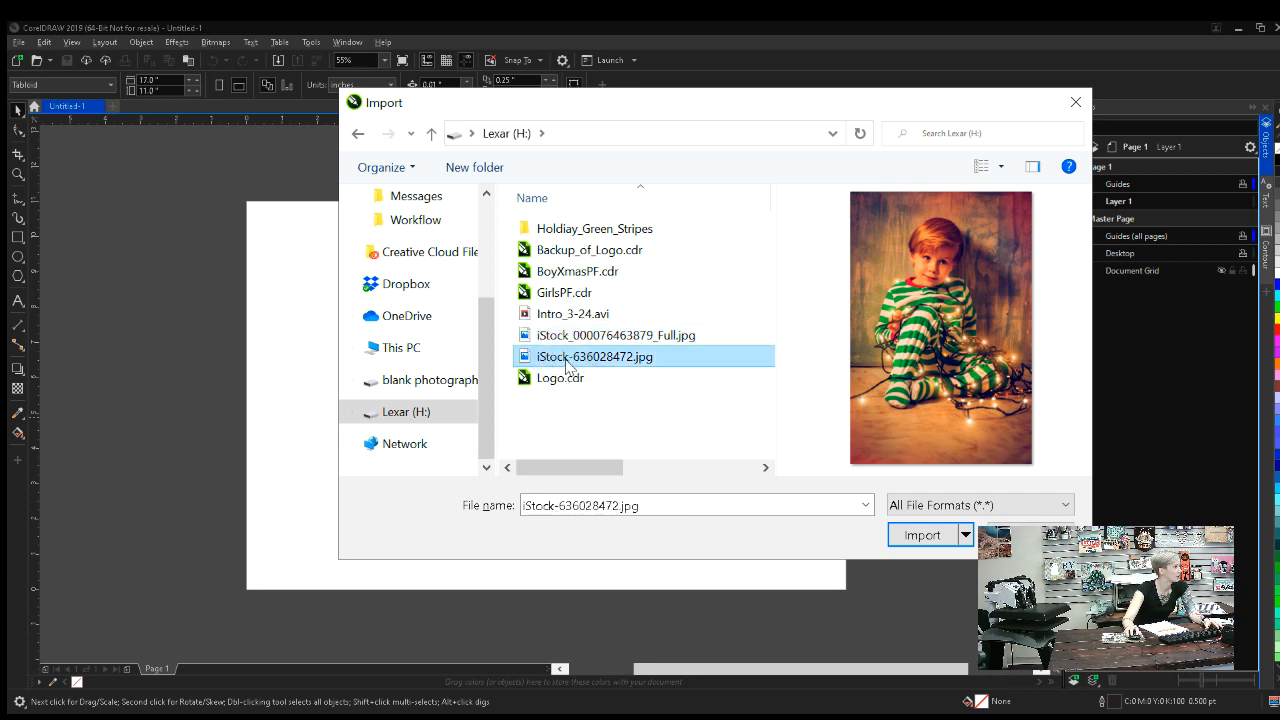
{"action": "double_click", "coordinate": [566, 361]}
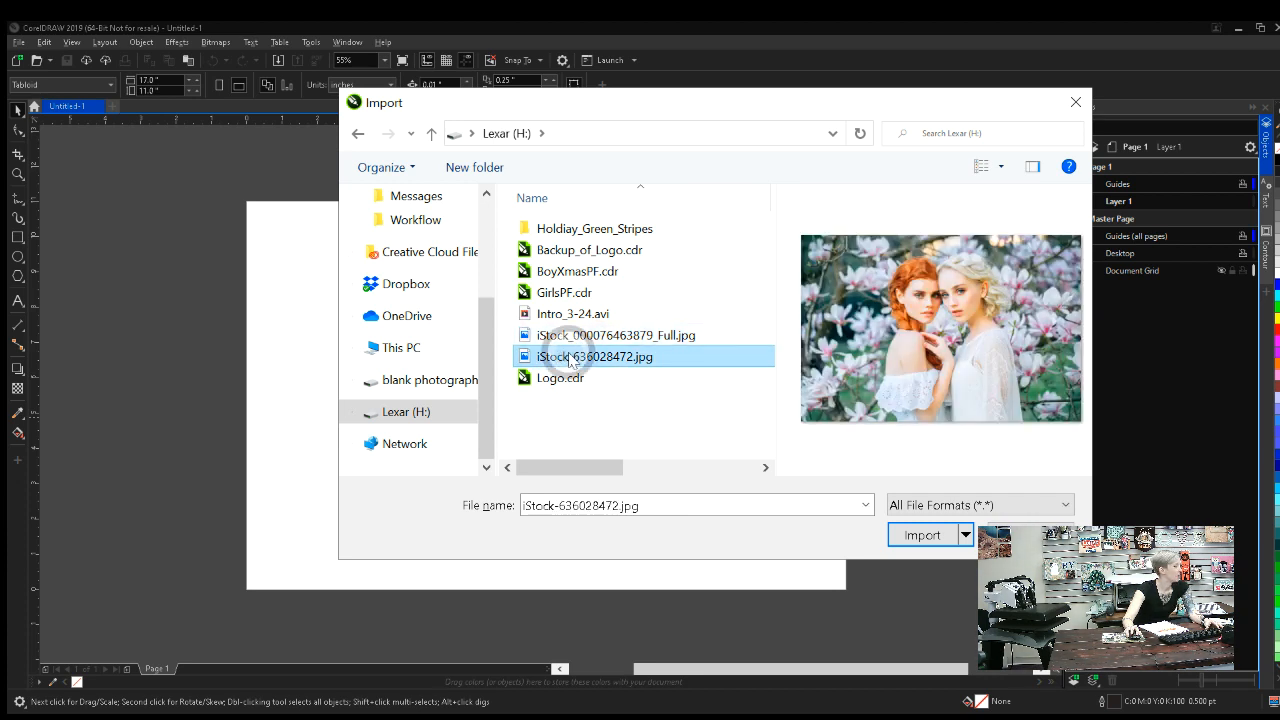
{"action": "left_click", "coordinate": [245, 186]}
{"action": "left_click_drag", "start_coordinate": [600, 356], "coordinate": [573, 342]}
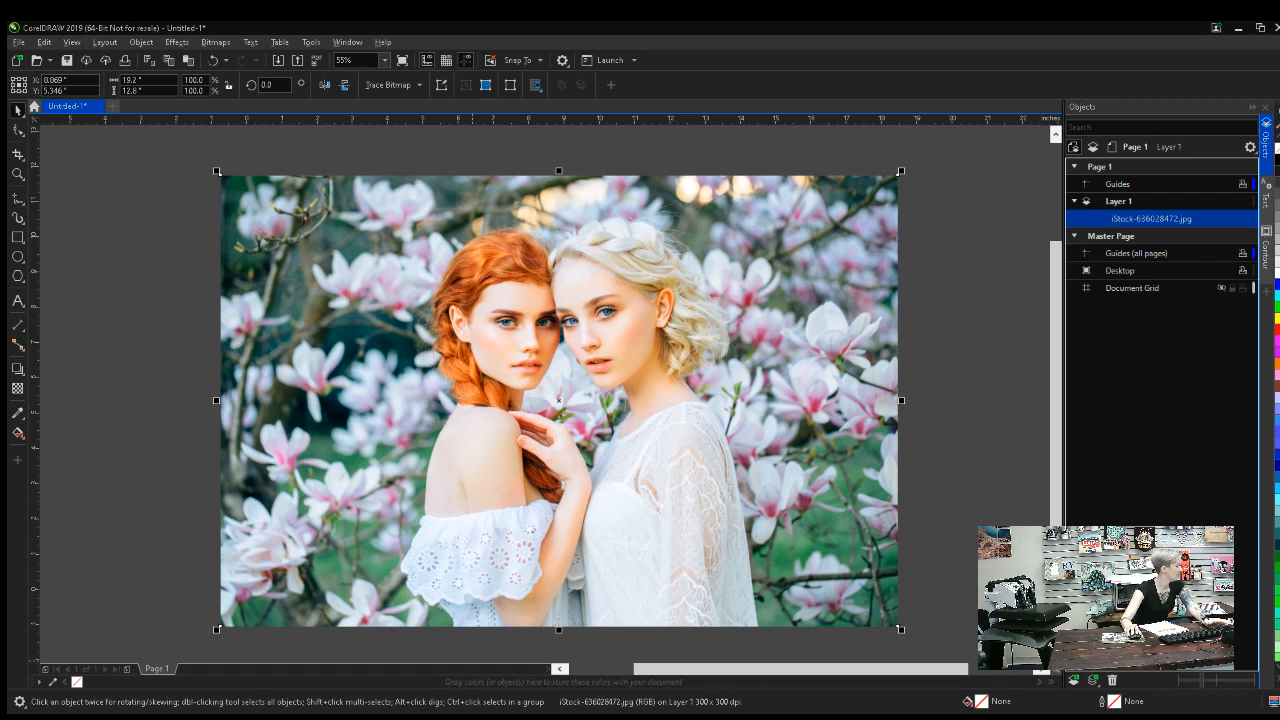
Switch to a new Chrome window and go to dyetrans.com
{"action": "mouse_move", "coordinate": [284, 718]}
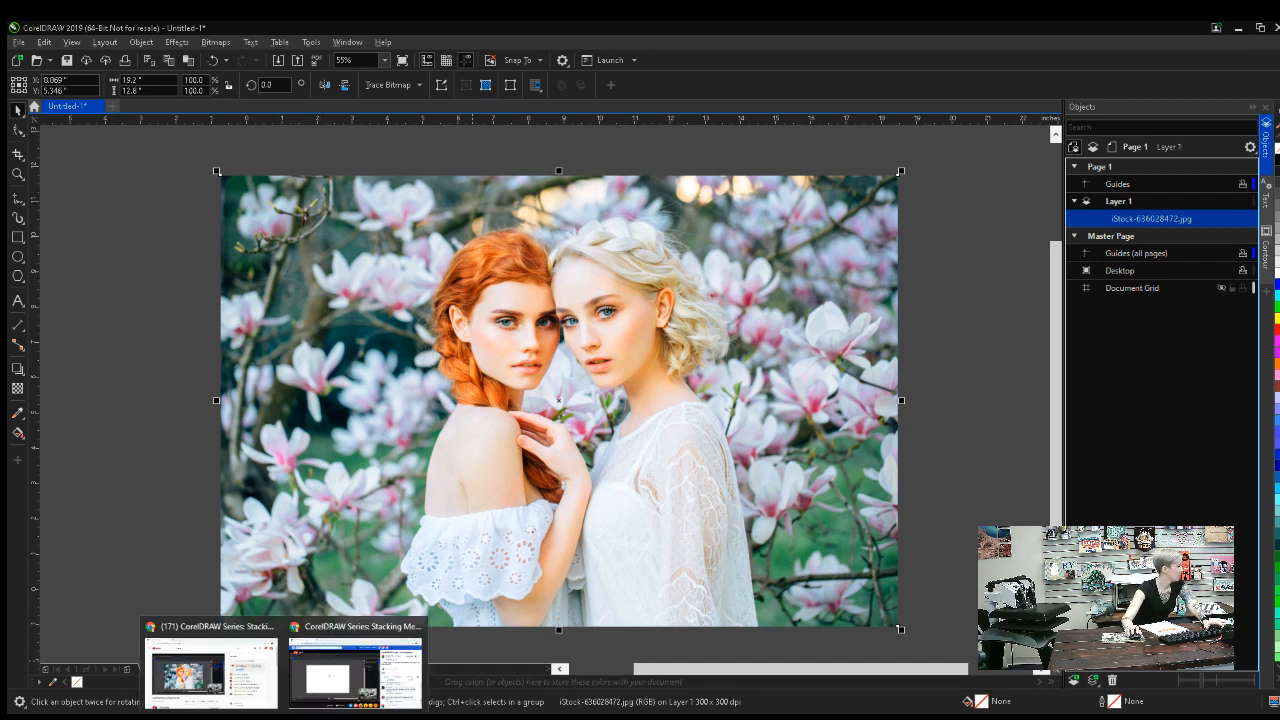
{"action": "right_click", "coordinate": [284, 718]}
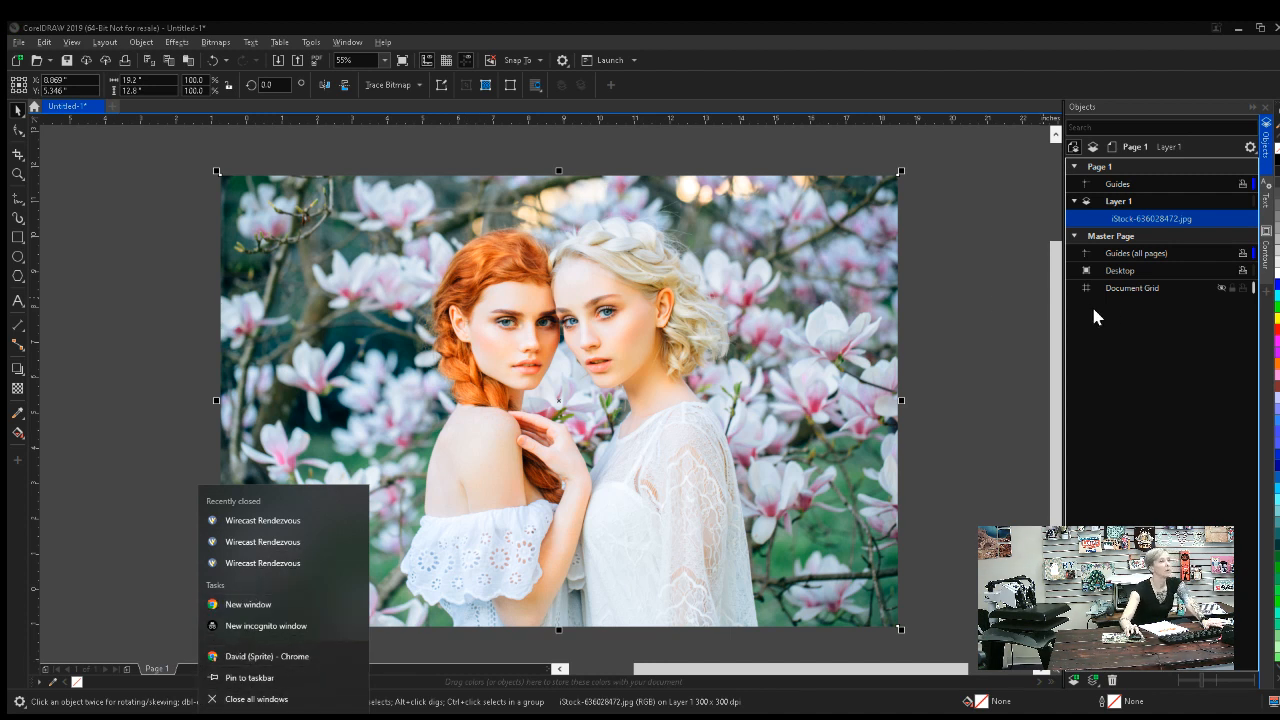
{"action": "left_click", "coordinate": [1237, 30]}
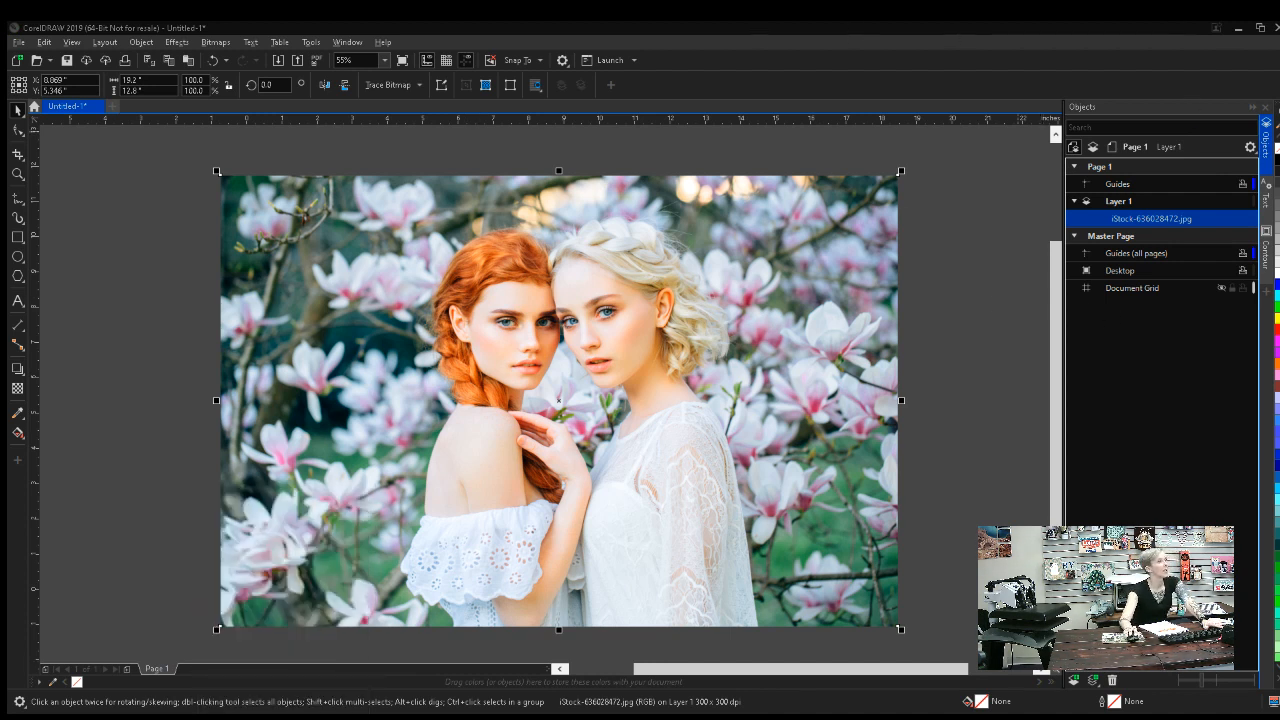
{"action": "left_click_drag", "start_coordinate": [1179, 152], "coordinate": [225, 5]}
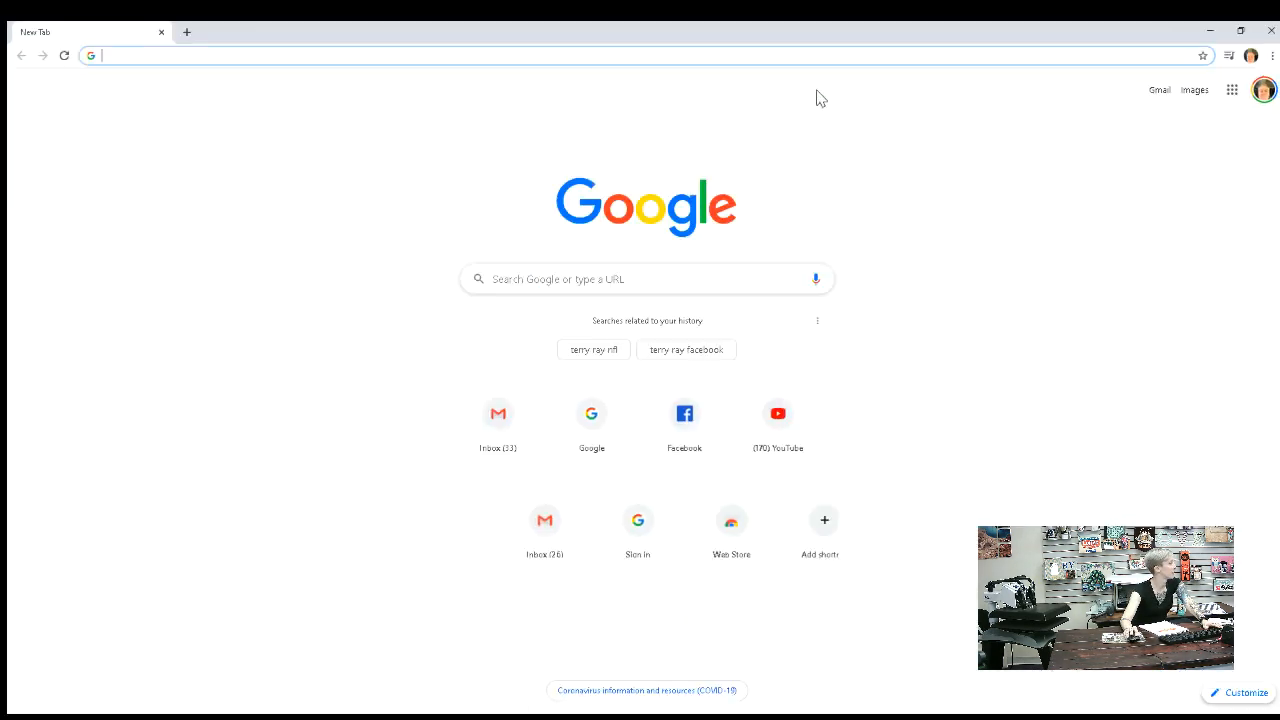
{"action": "left_click", "coordinate": [478, 57]}
{"action": "type", "text": "d"}
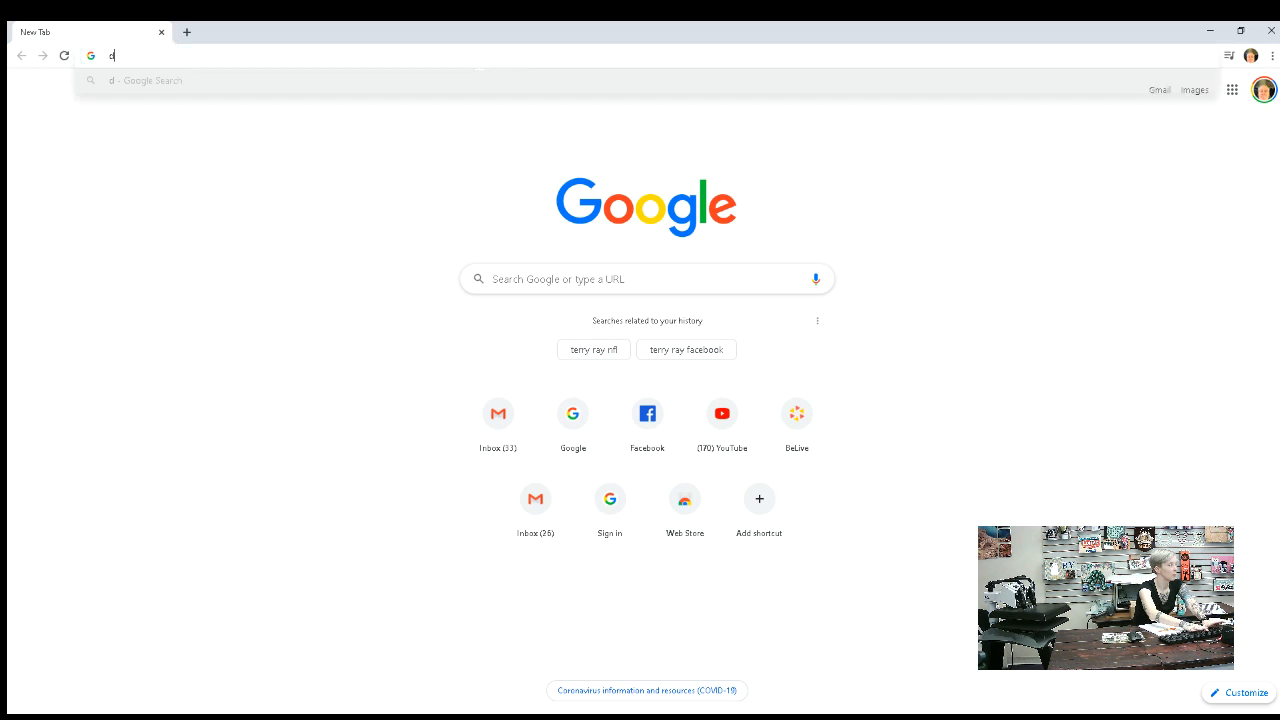
{"action": "type", "text": "yetrans.com"}
{"action": "key", "text": "Return"}
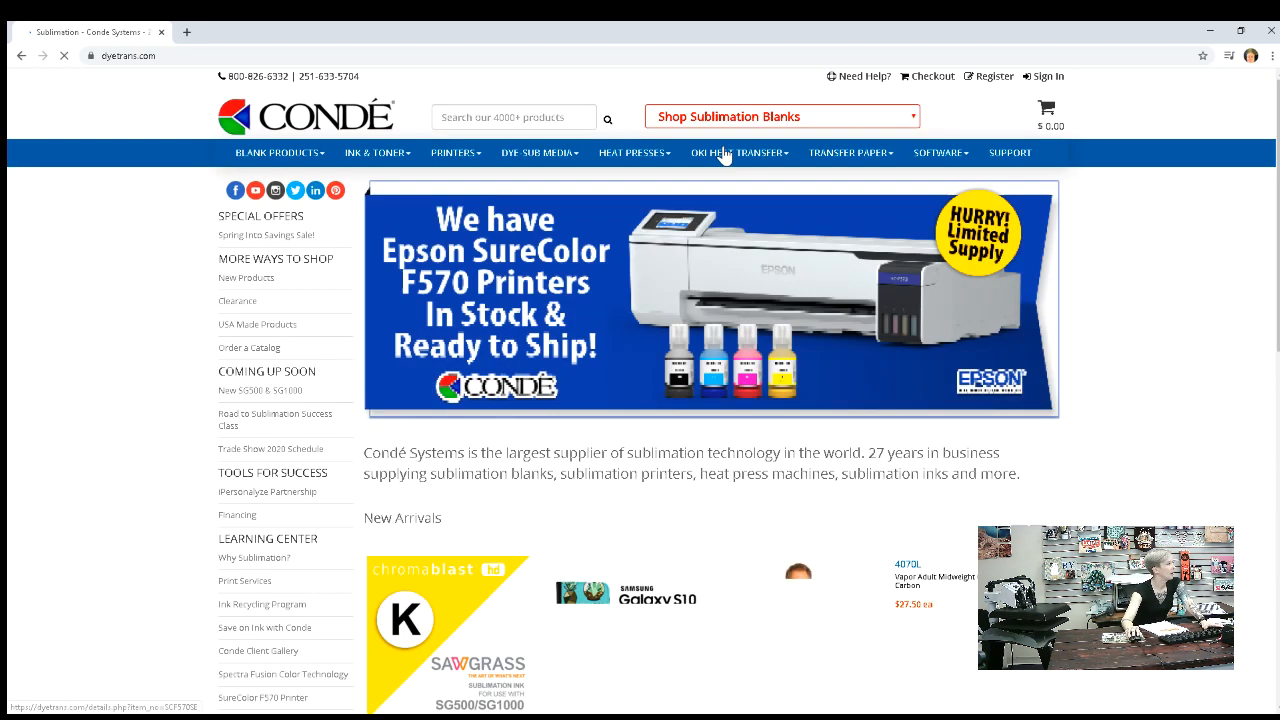
Open the ChromaLuxe HD Aluminum Panels category of sublimation blanks and look through the size filter options
{"action": "left_click", "coordinate": [775, 116]}
{"action": "scroll", "coordinate": [806, 337], "scroll_direction": "down", "scroll_amount": 2}
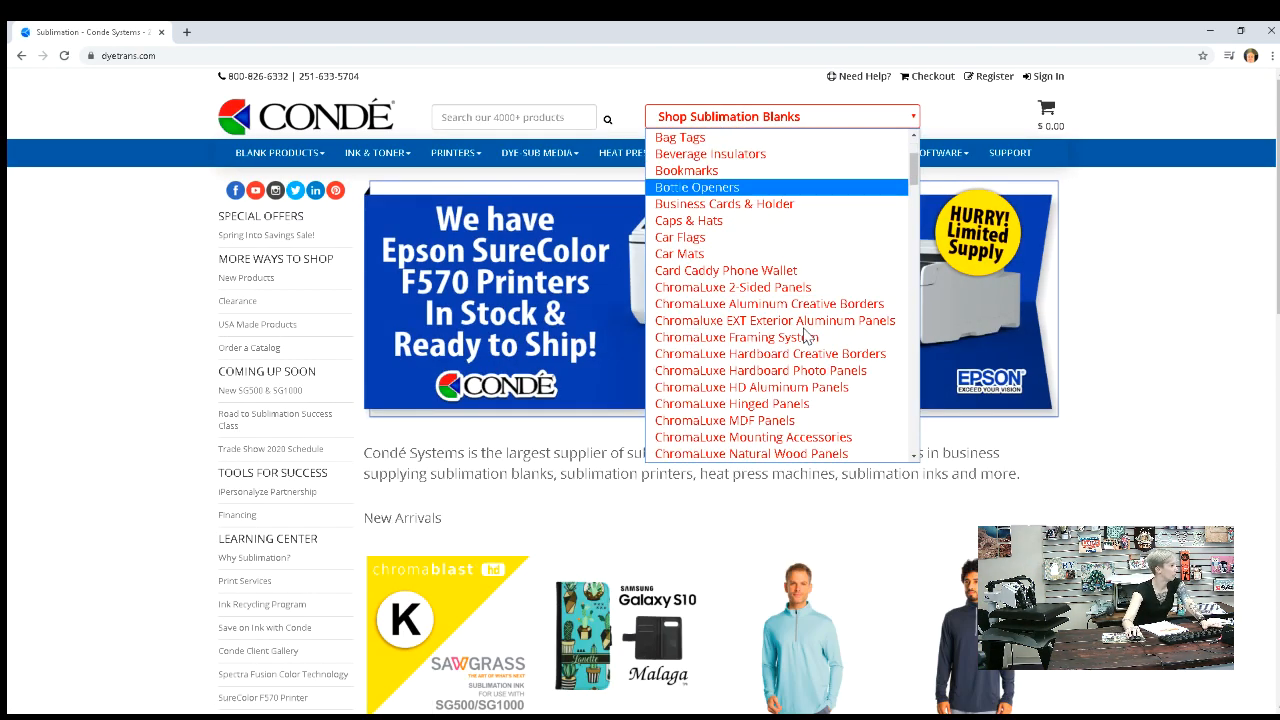
{"action": "left_click", "coordinate": [772, 389]}
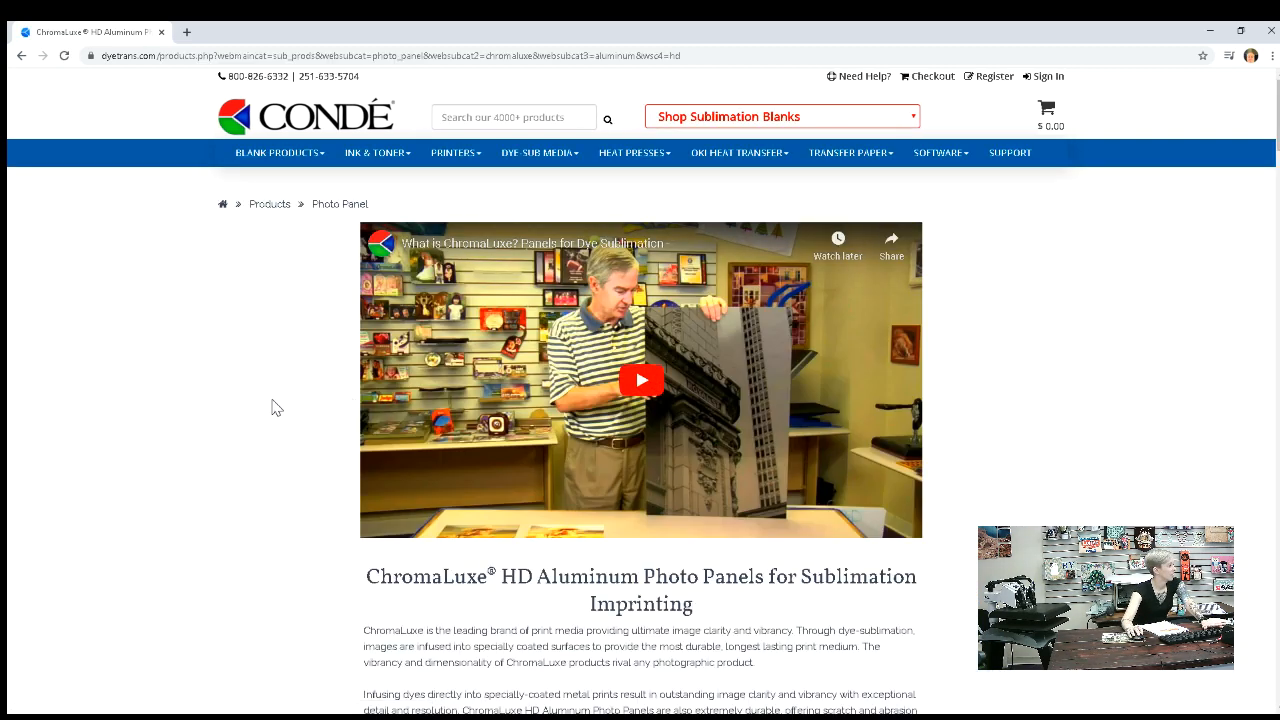
{"action": "scroll", "coordinate": [265, 408], "scroll_direction": "down", "scroll_amount": 5}
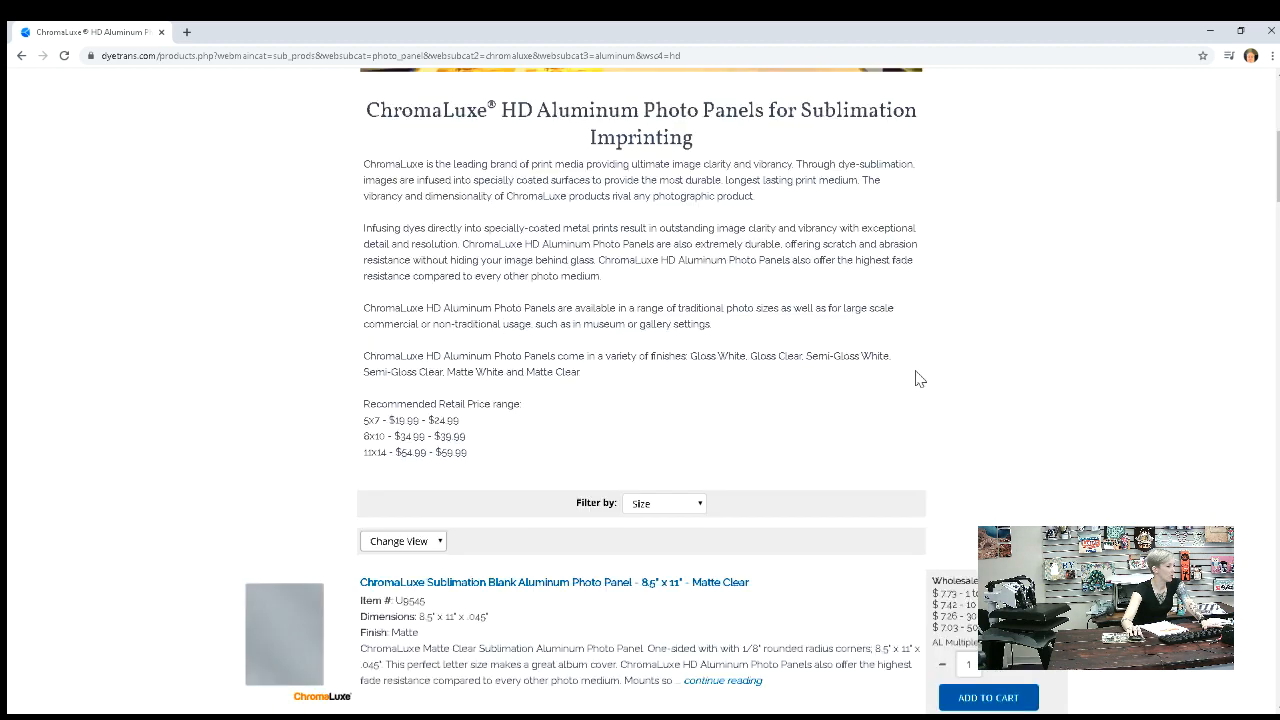
{"action": "scroll", "coordinate": [914, 378], "scroll_direction": "down", "scroll_amount": 1}
{"action": "left_click", "coordinate": [701, 438]}
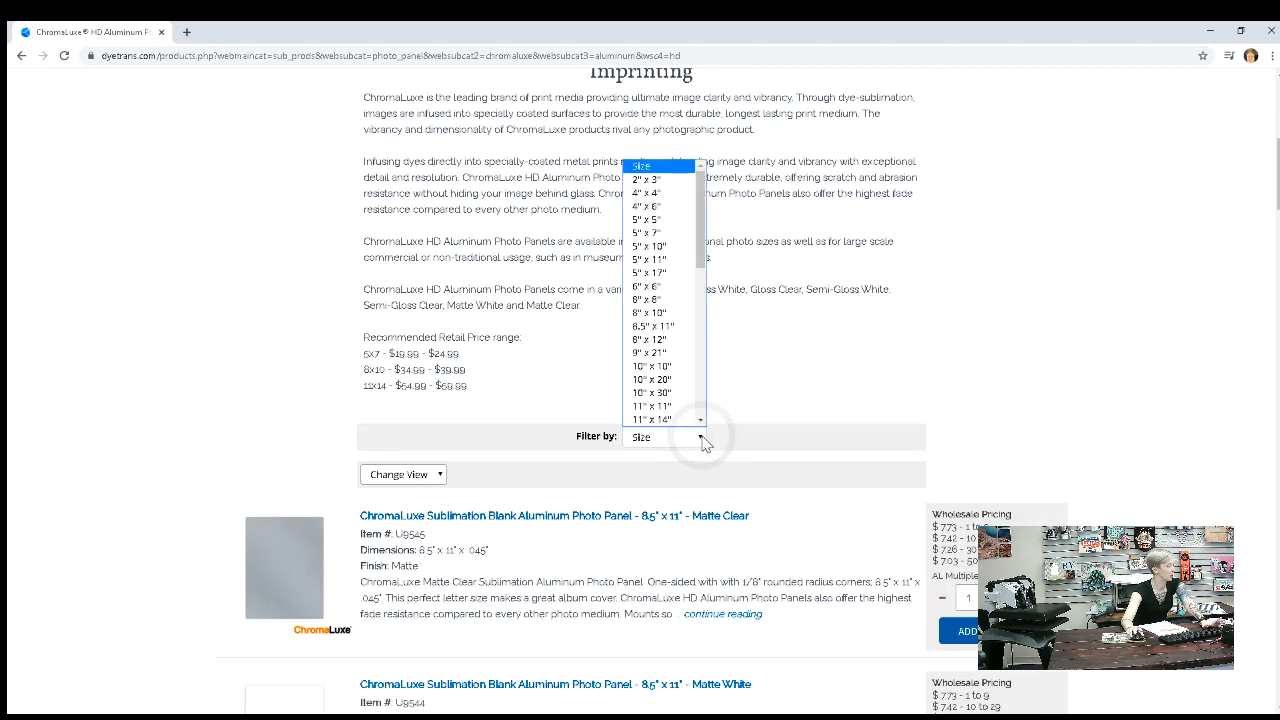
{"action": "left_click", "coordinate": [701, 438]}
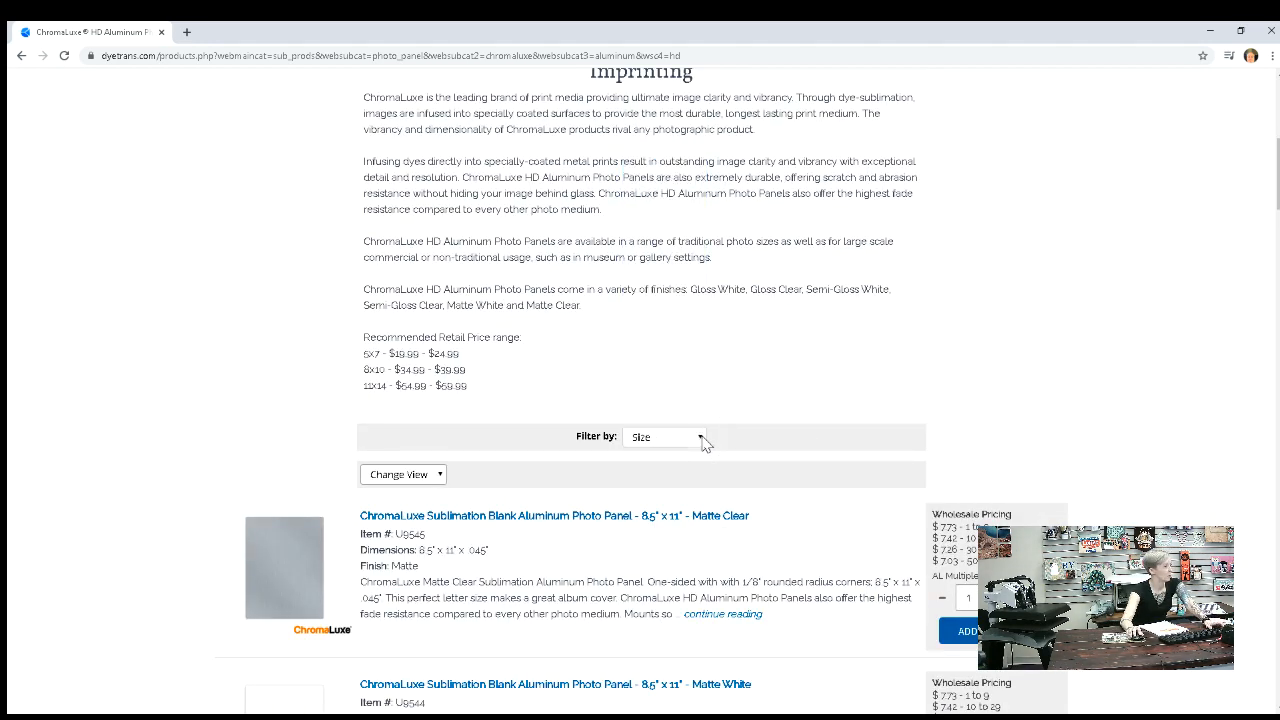
{"action": "key", "text": "alt+Tab"}
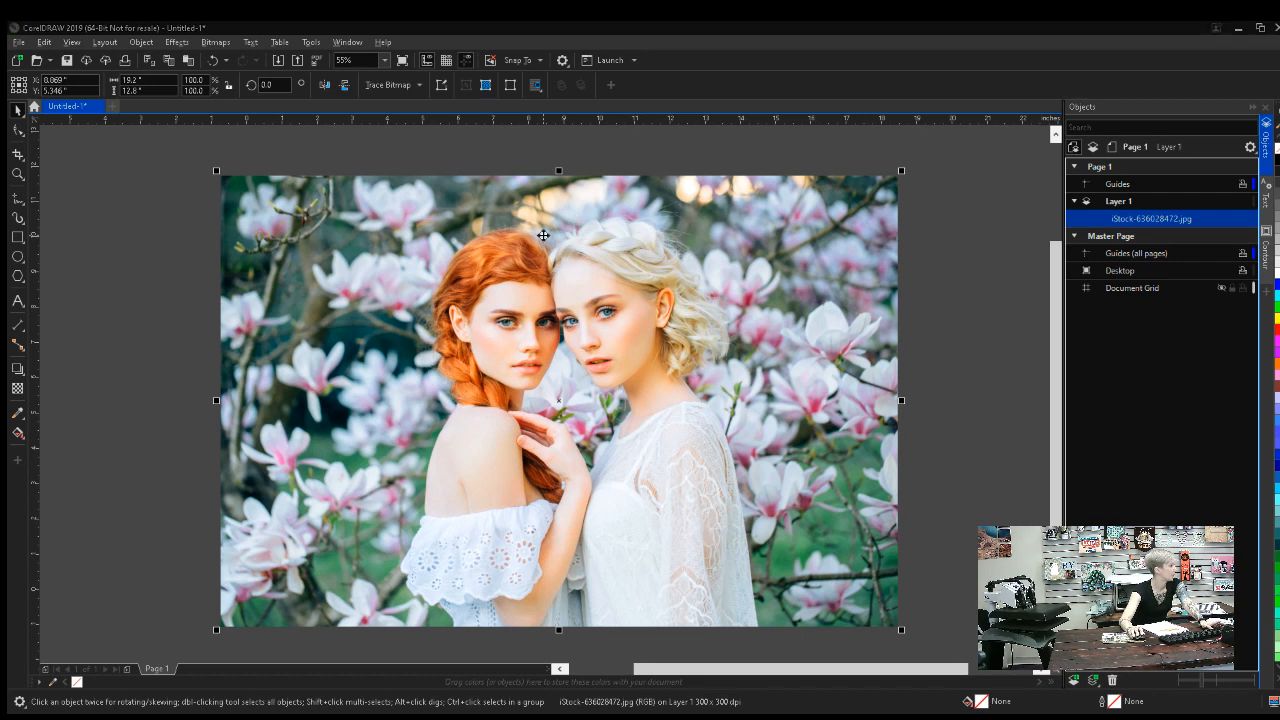
{"action": "key", "text": "alt+Tab"}
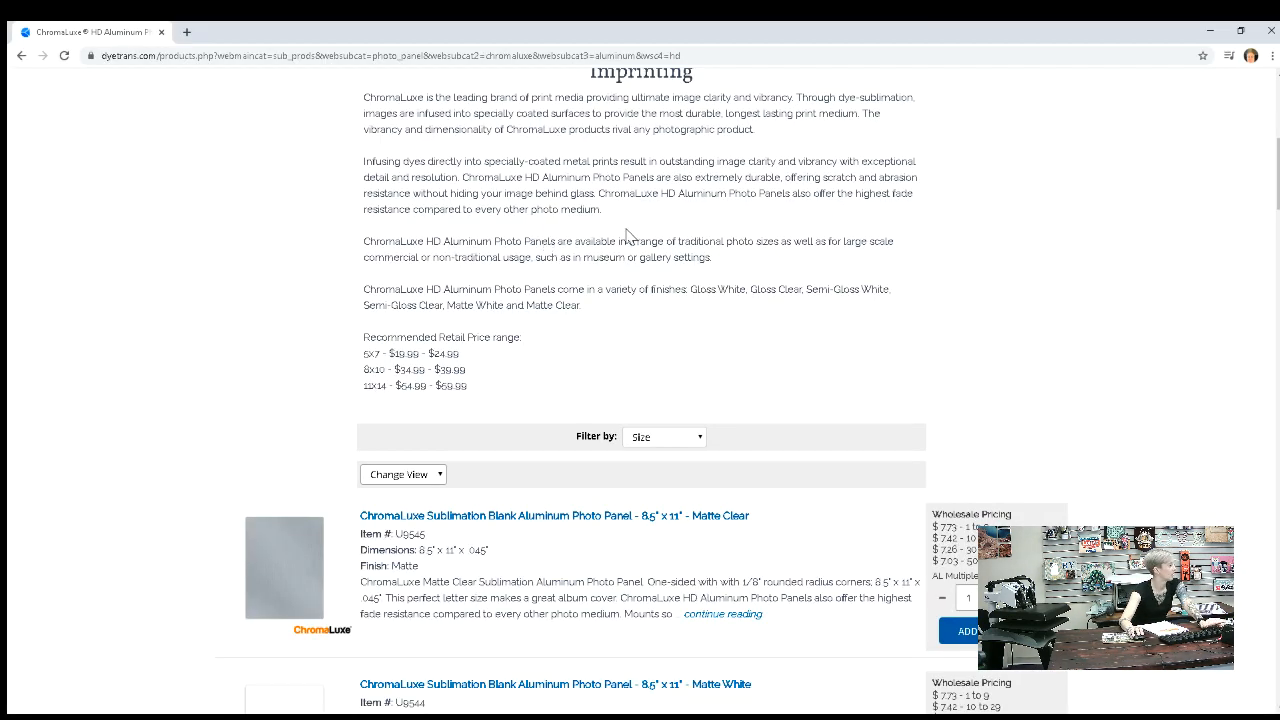
{"action": "scroll", "coordinate": [630, 235], "scroll_direction": "down", "scroll_amount": 1}
{"action": "key", "text": "alt+Tab"}
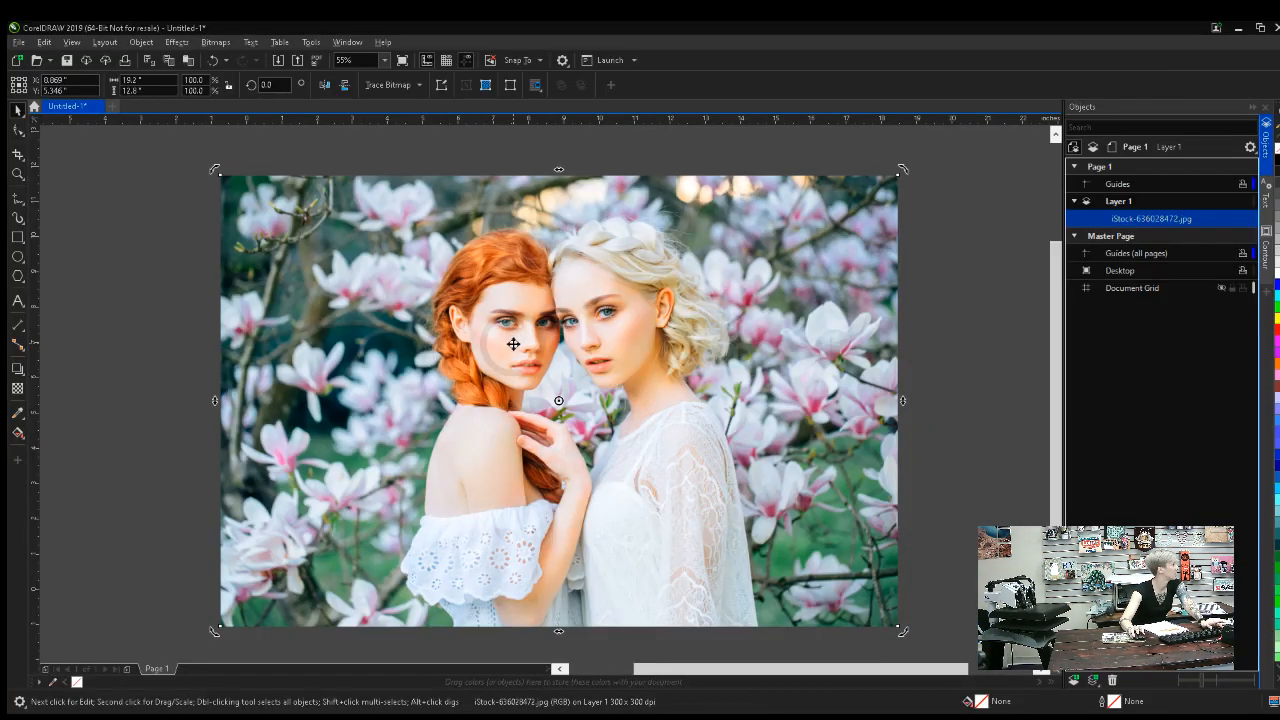
Return to the ChromaLuxe product page in Chrome and filter the panels by the 12" x 18" size
{"action": "key", "text": "alt+Tab"}
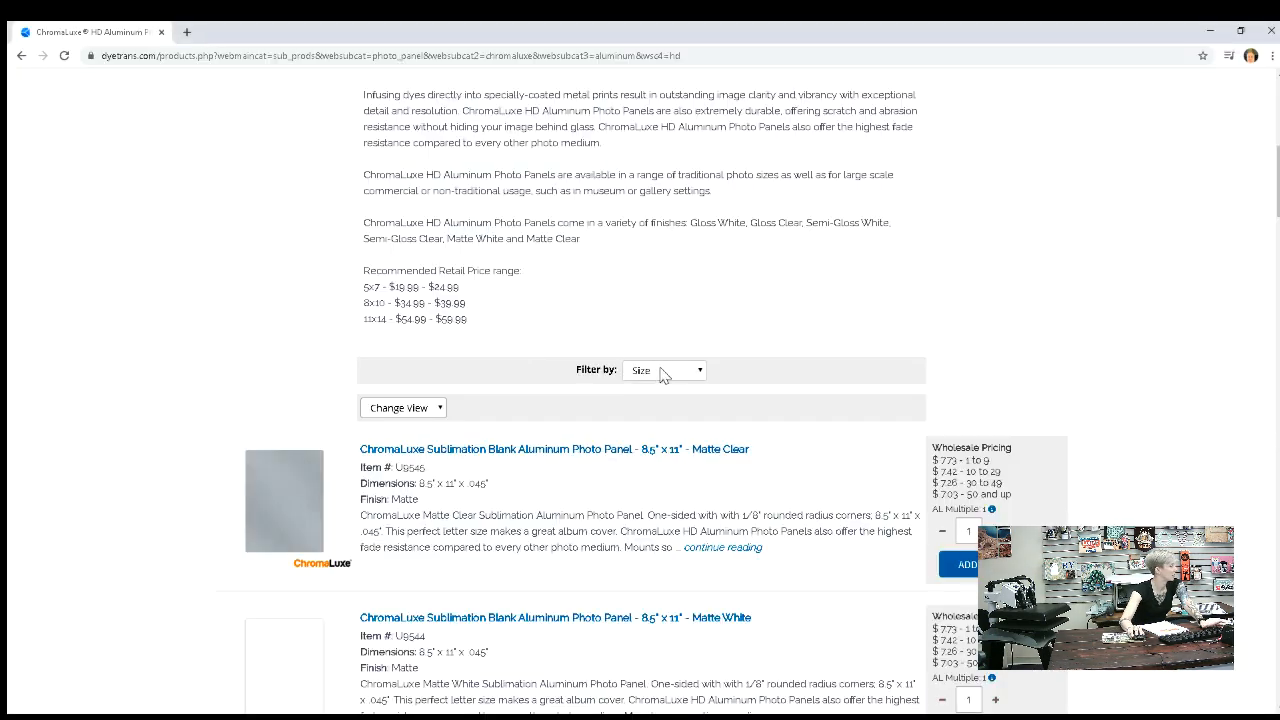
{"action": "left_click", "coordinate": [661, 371]}
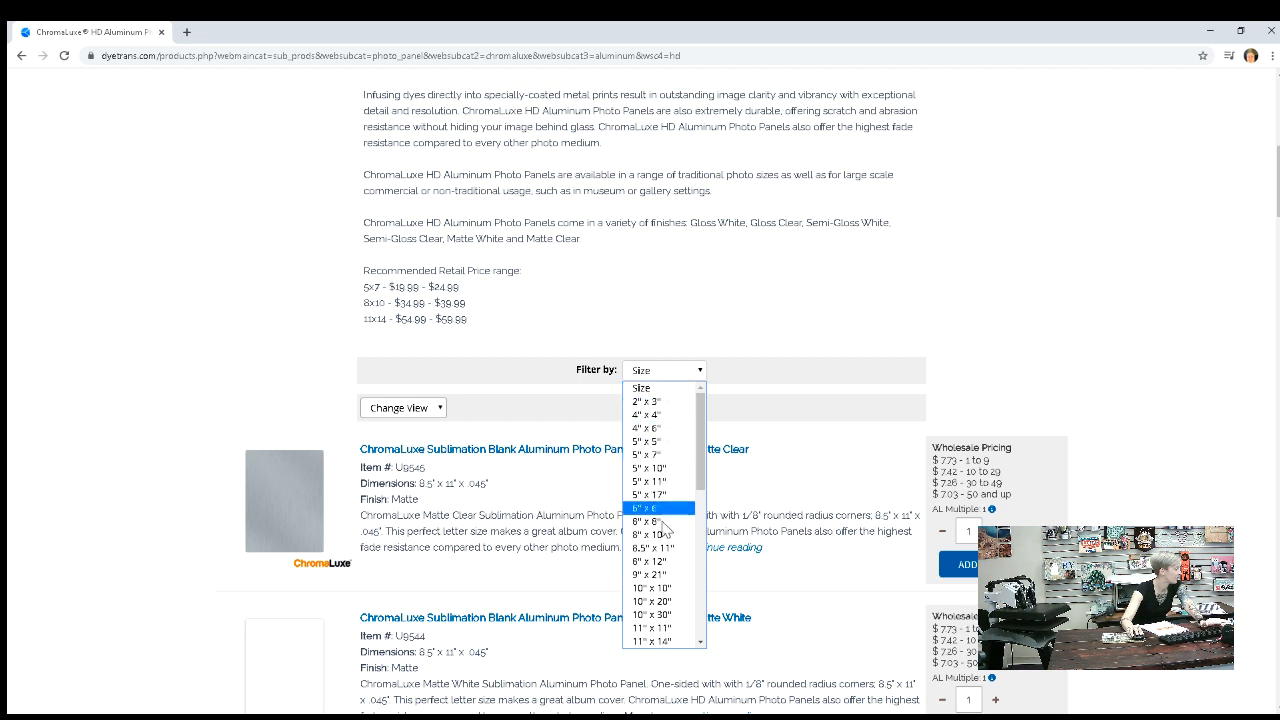
{"action": "scroll", "coordinate": [665, 540], "scroll_direction": "down", "scroll_amount": 5}
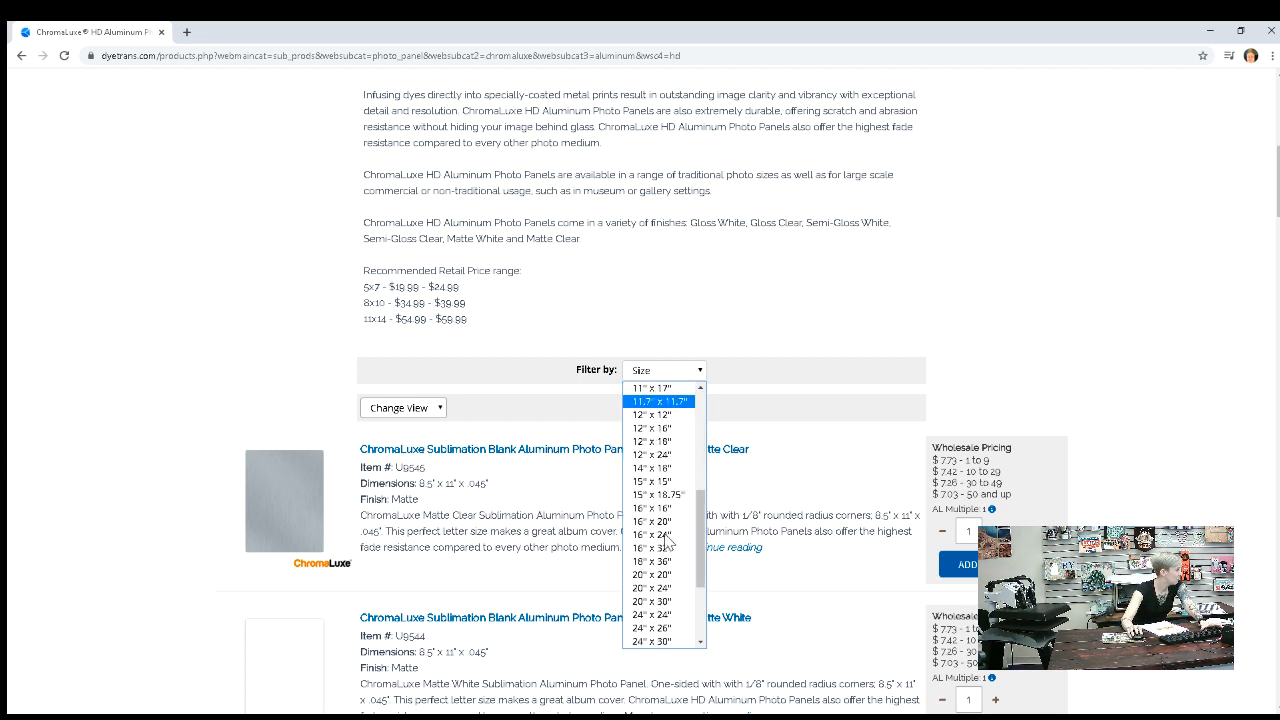
{"action": "left_click", "coordinate": [645, 448]}
Switch to CorelDRAW and draw a rectangle about 8 by 4.6 inches over the photo's upper left area
{"action": "key", "text": "alt+Tab"}
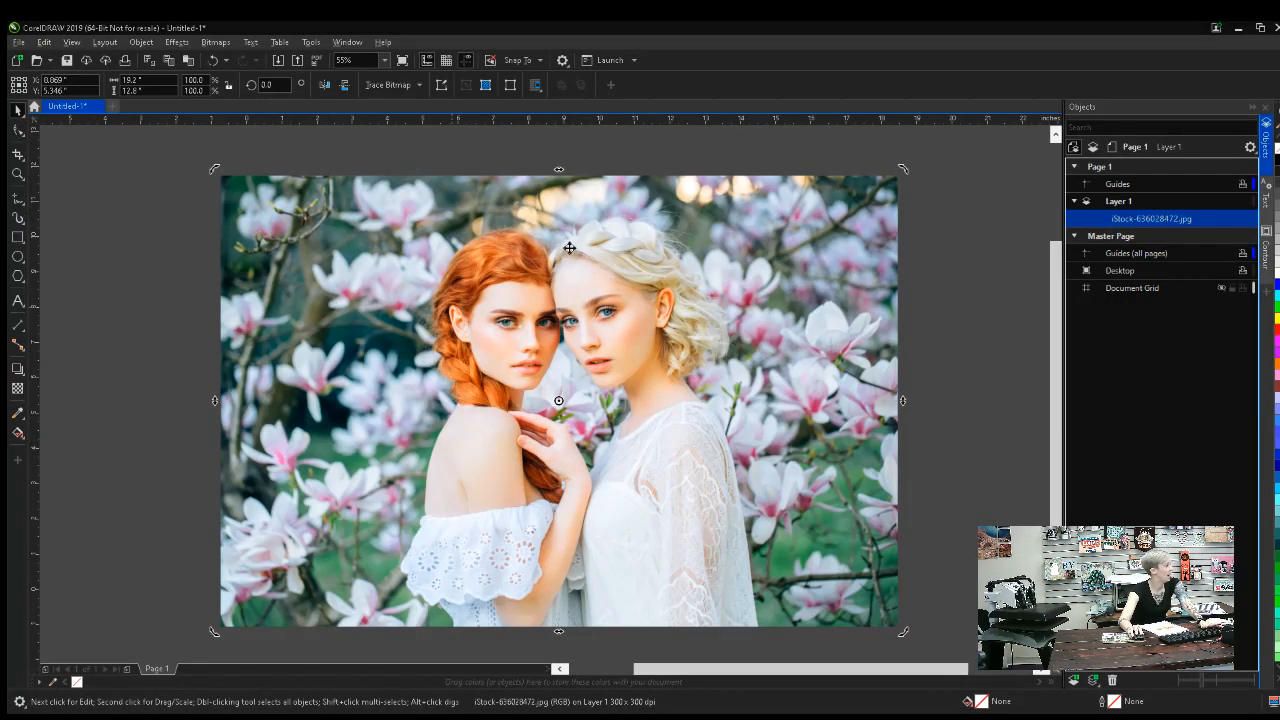
{"action": "left_click", "coordinate": [350, 268]}
{"action": "key", "text": "F6"}
{"action": "left_click_drag", "start_coordinate": [286, 255], "coordinate": [575, 424]}
Set the rectangle's size to 18.25 inches wide and 12.25 inches high
{"action": "left_click", "coordinate": [148, 80]}
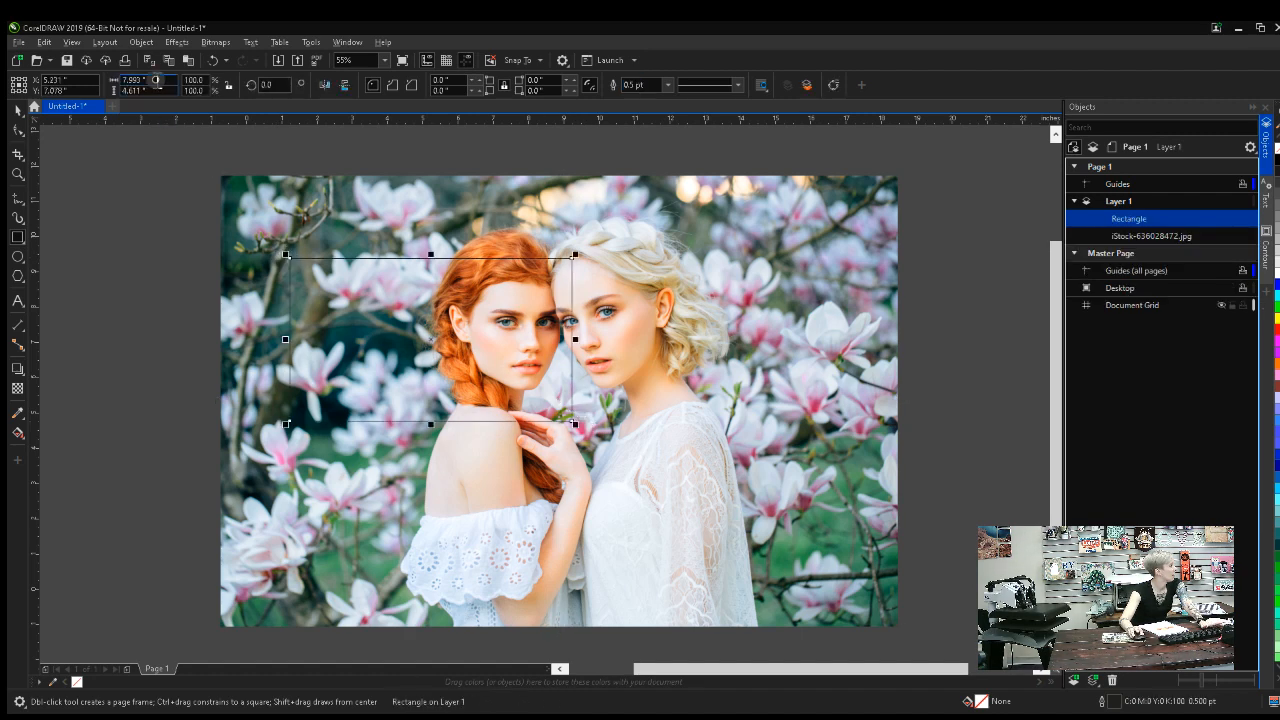
{"action": "type", "text": "10.25"}
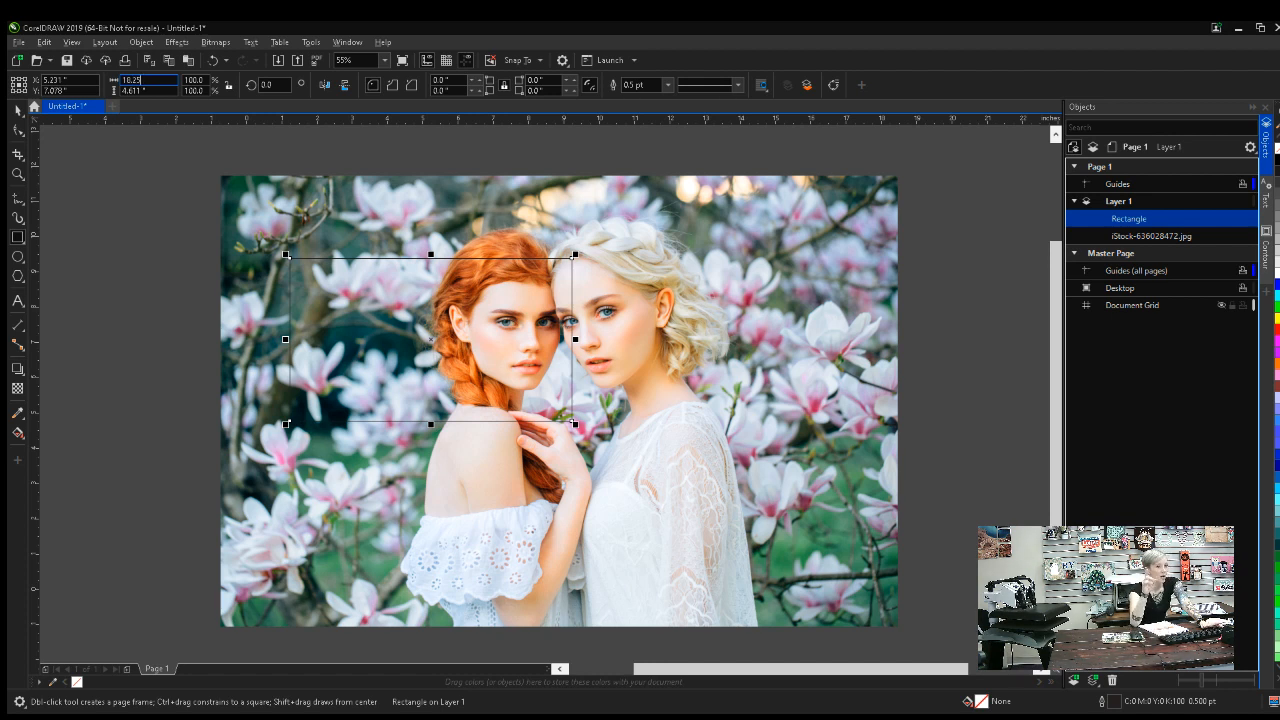
{"action": "key", "text": "Tab"}
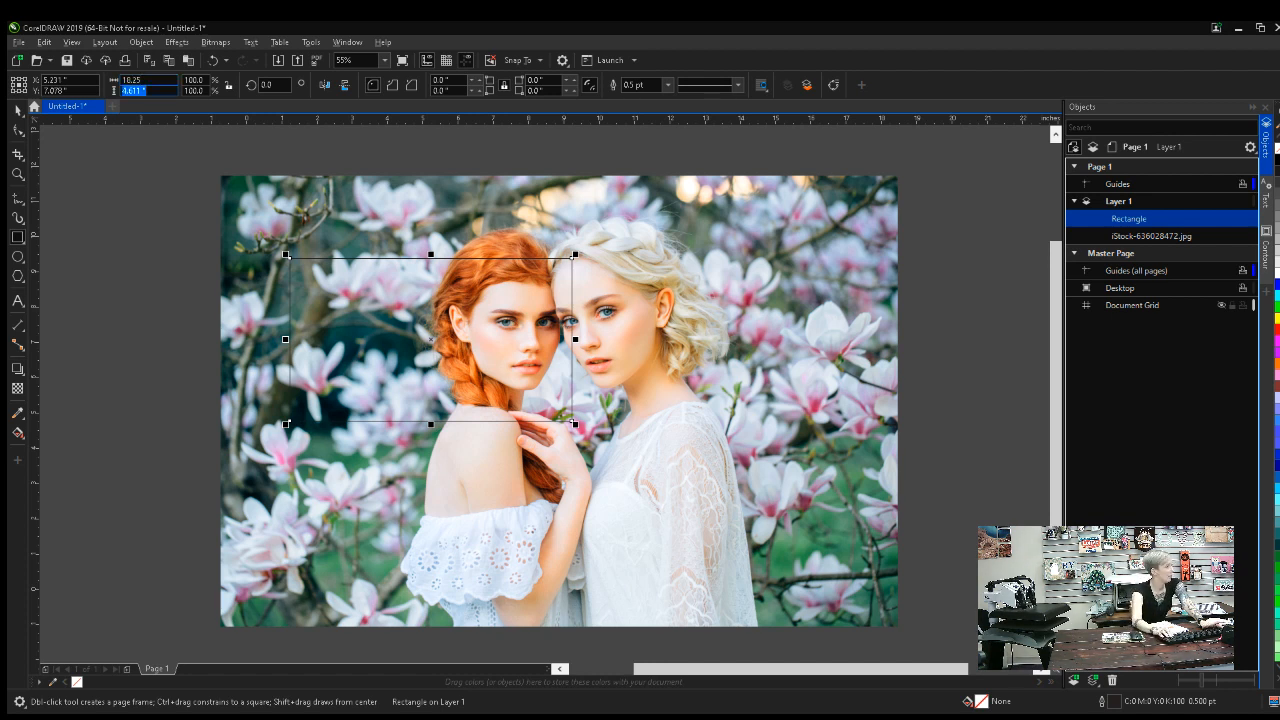
{"action": "type", "text": "12.2"}
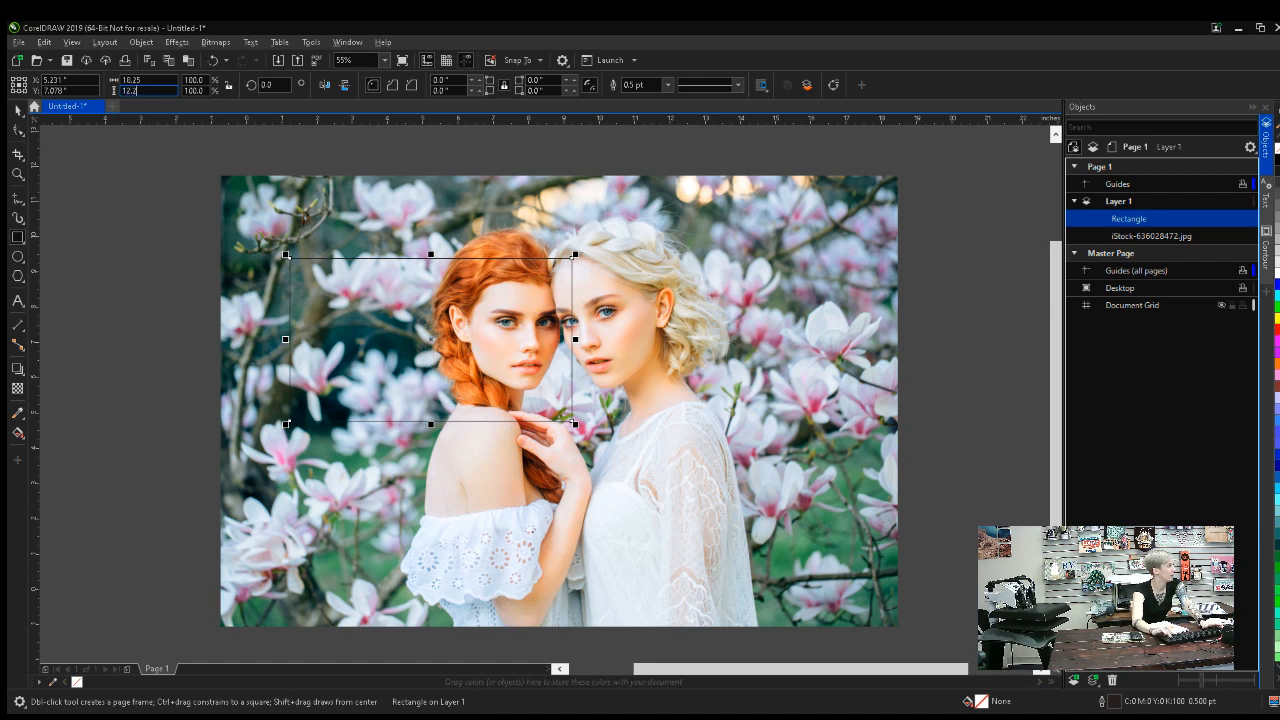
{"action": "type", "text": "5"}
{"action": "key", "text": "Return"}
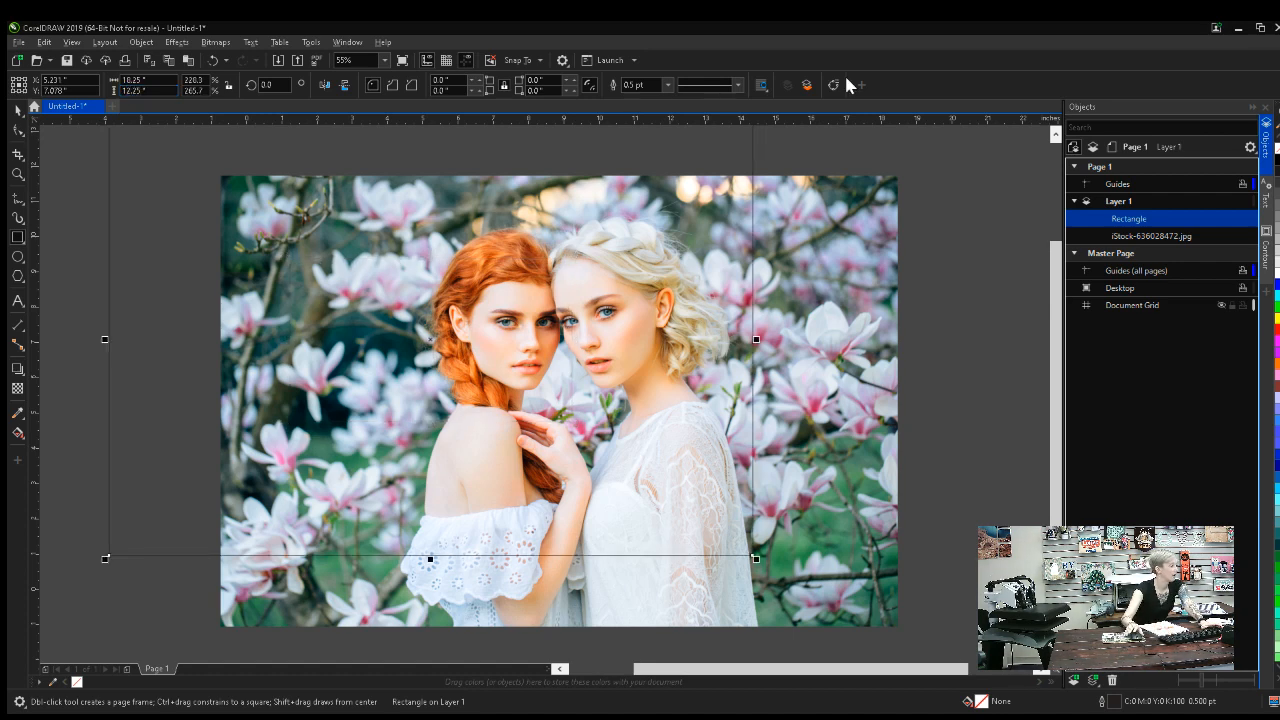
Try to center the rectangle on the page
{"action": "key", "text": "p"}
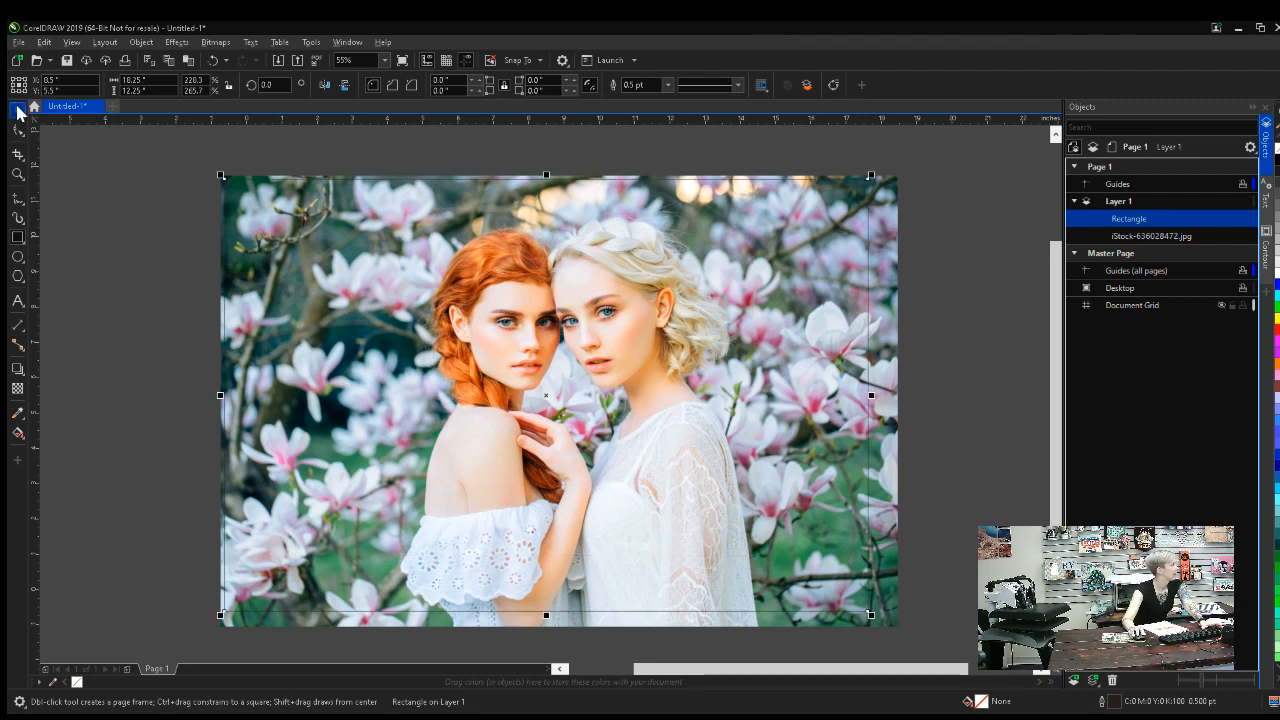
{"action": "key", "text": "ctrl+z"}
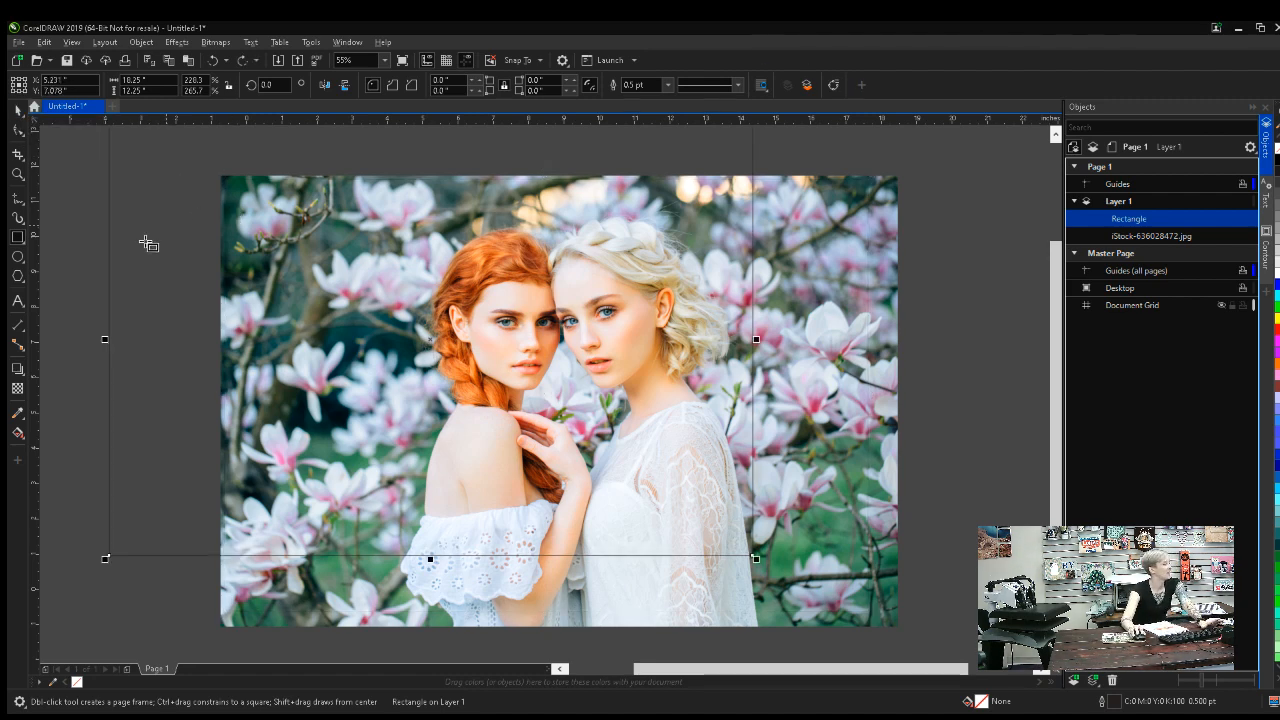
Center the 18.25 by 12.25 inch rectangle and the photo together on the page
{"action": "left_click", "coordinate": [15, 116]}
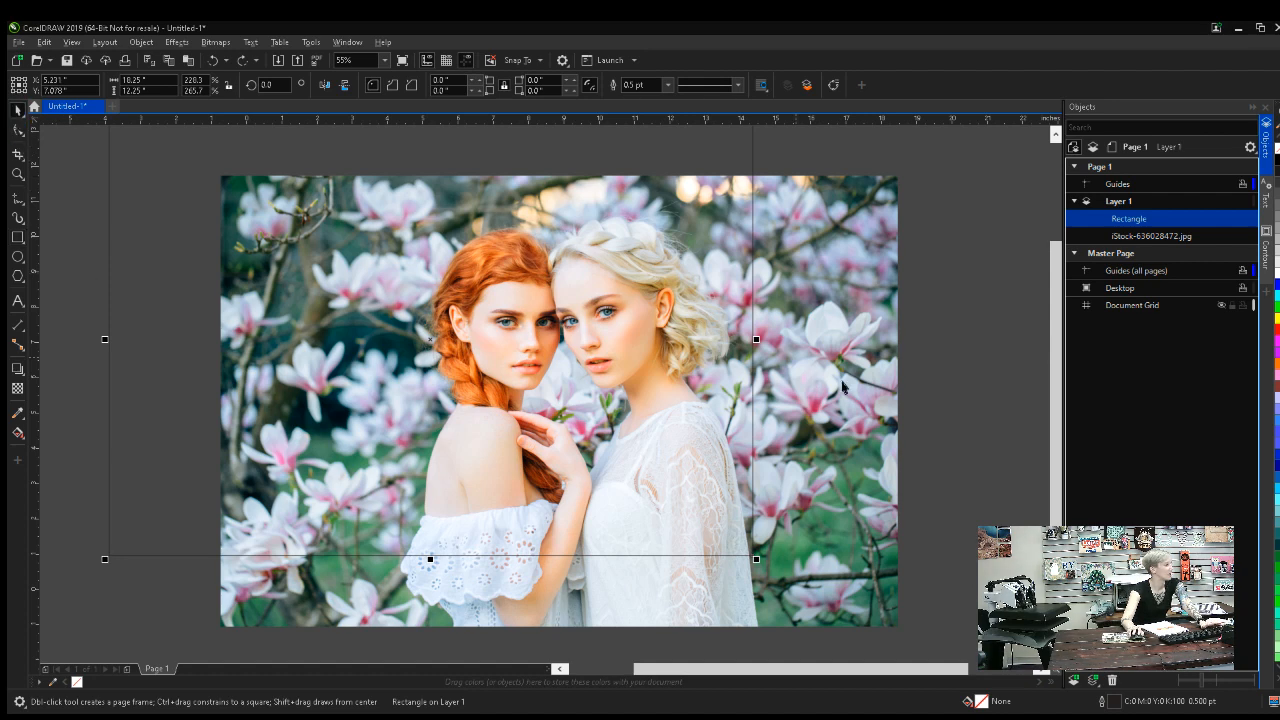
{"action": "left_click", "coordinate": [972, 400]}
{"action": "key", "text": "ctrl+a"}
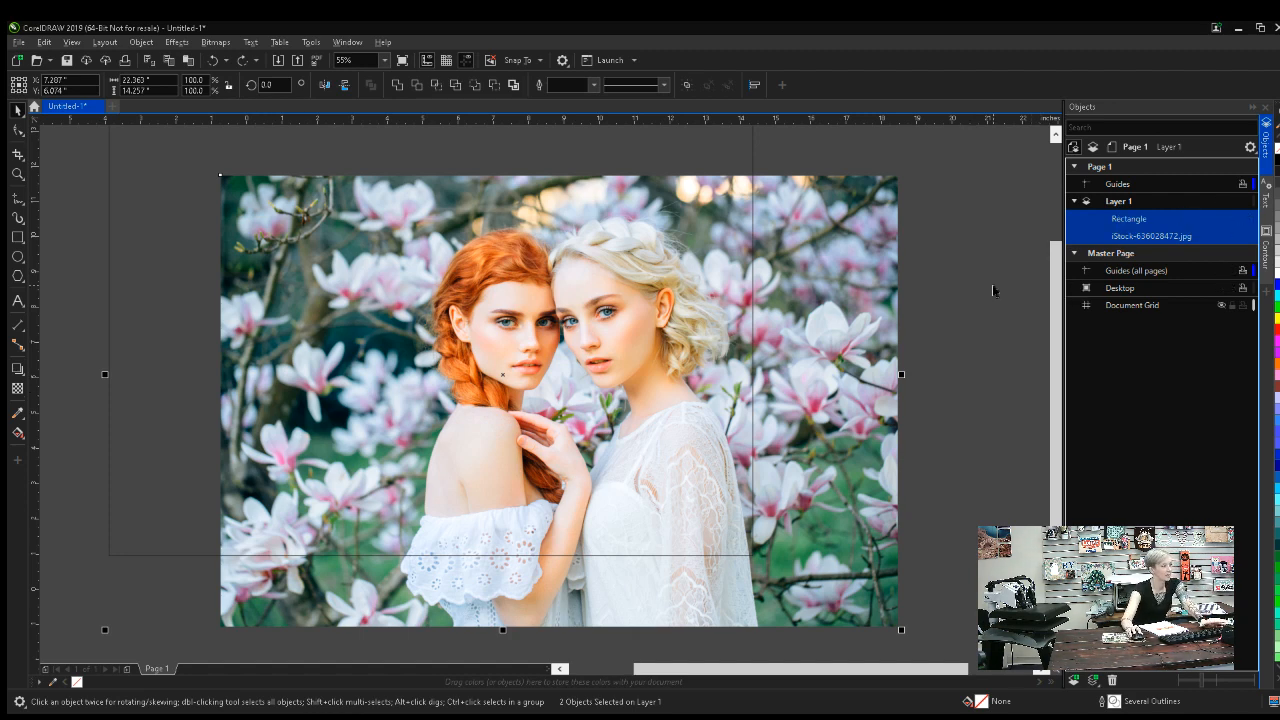
{"action": "key", "text": "p"}
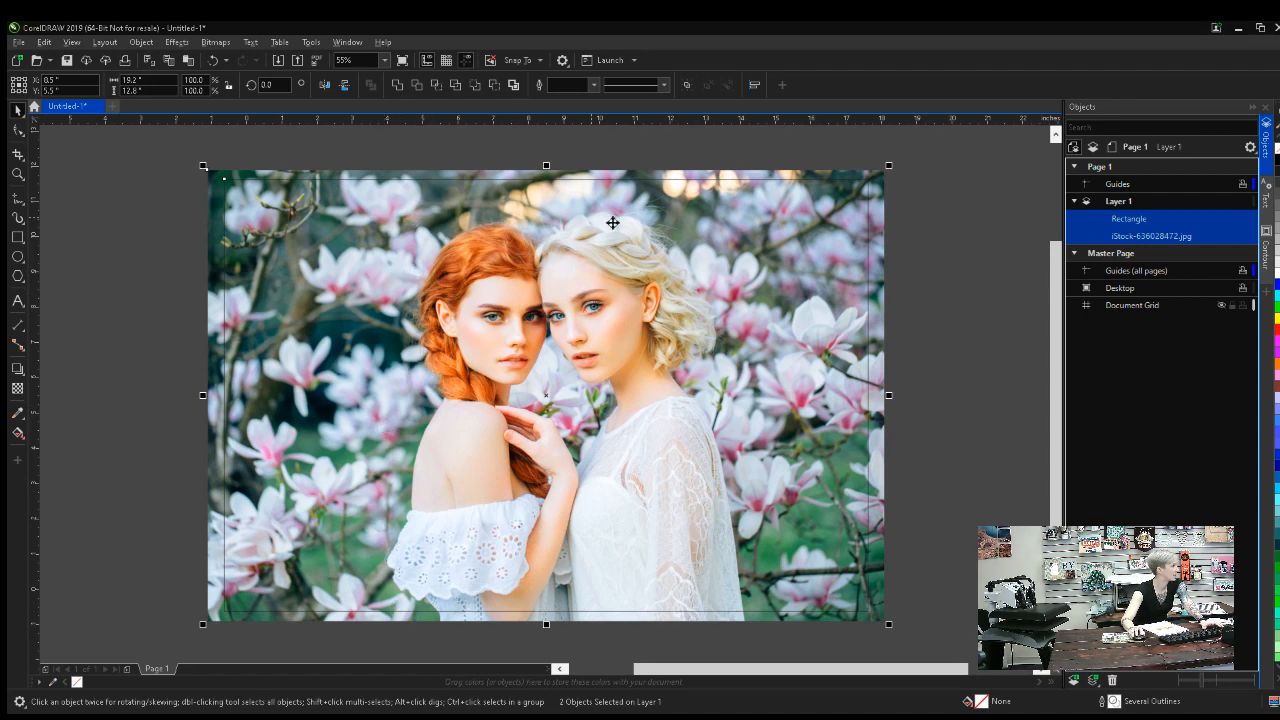
Draw an upright rectangle about 9.05 by 11.16 inches over the two women in the middle of the photo
{"action": "left_click", "coordinate": [17, 237]}
{"action": "left_click_drag", "start_coordinate": [403, 218], "coordinate": [726, 613]}
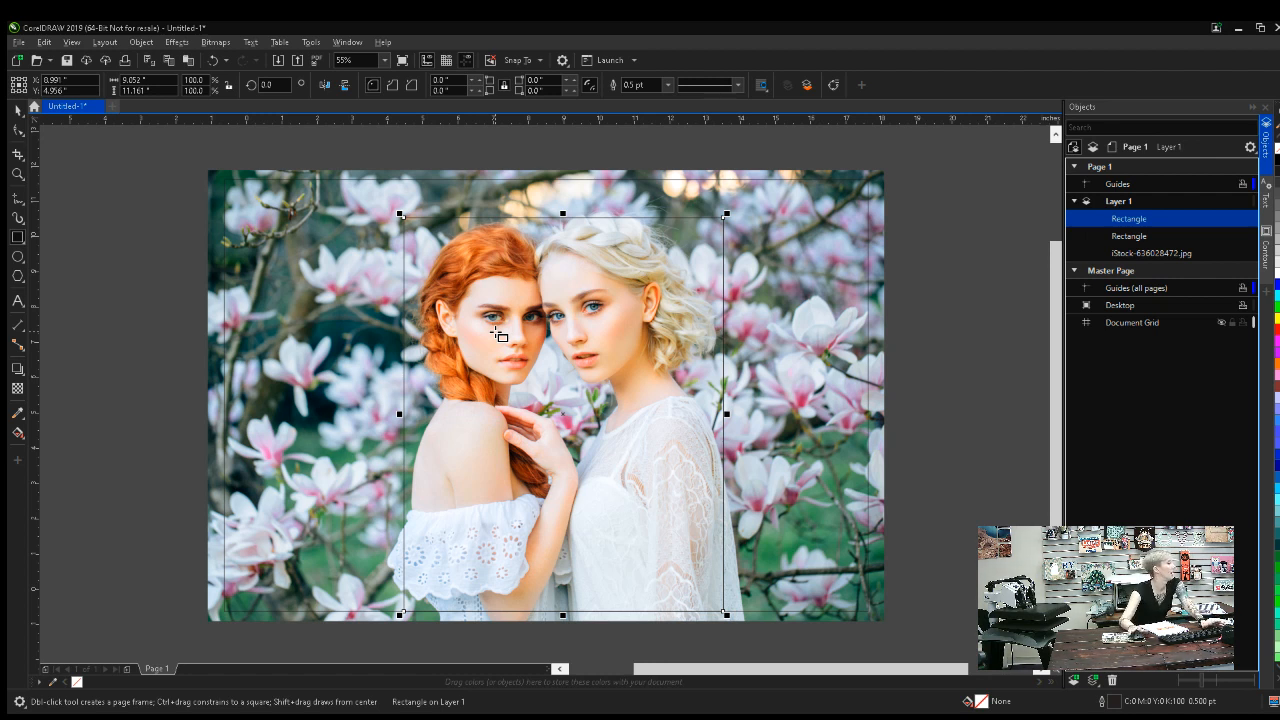
{"action": "left_click", "coordinate": [17, 112]}
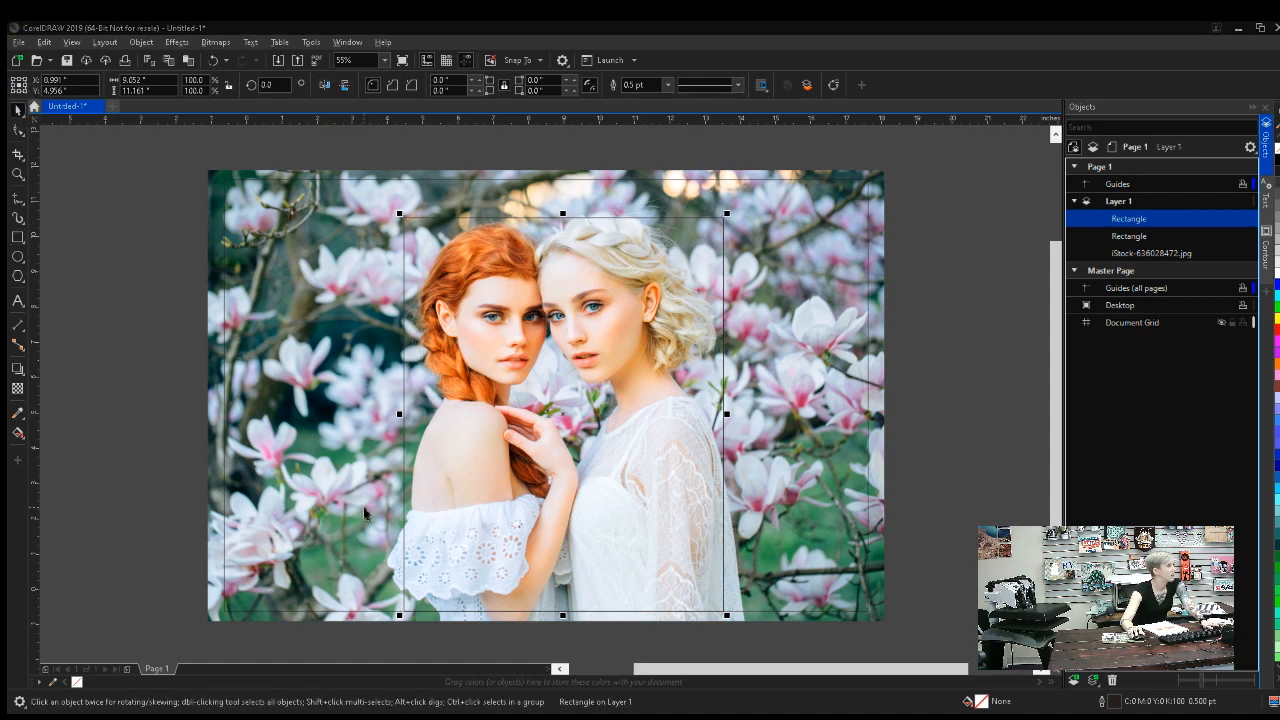
Switch to Chrome and filter the ChromaLuxe aluminum panels by the 8.5" x 11" size
{"action": "key", "text": "alt+Tab"}
{"action": "scroll", "coordinate": [252, 463], "scroll_direction": "down", "scroll_amount": 6}
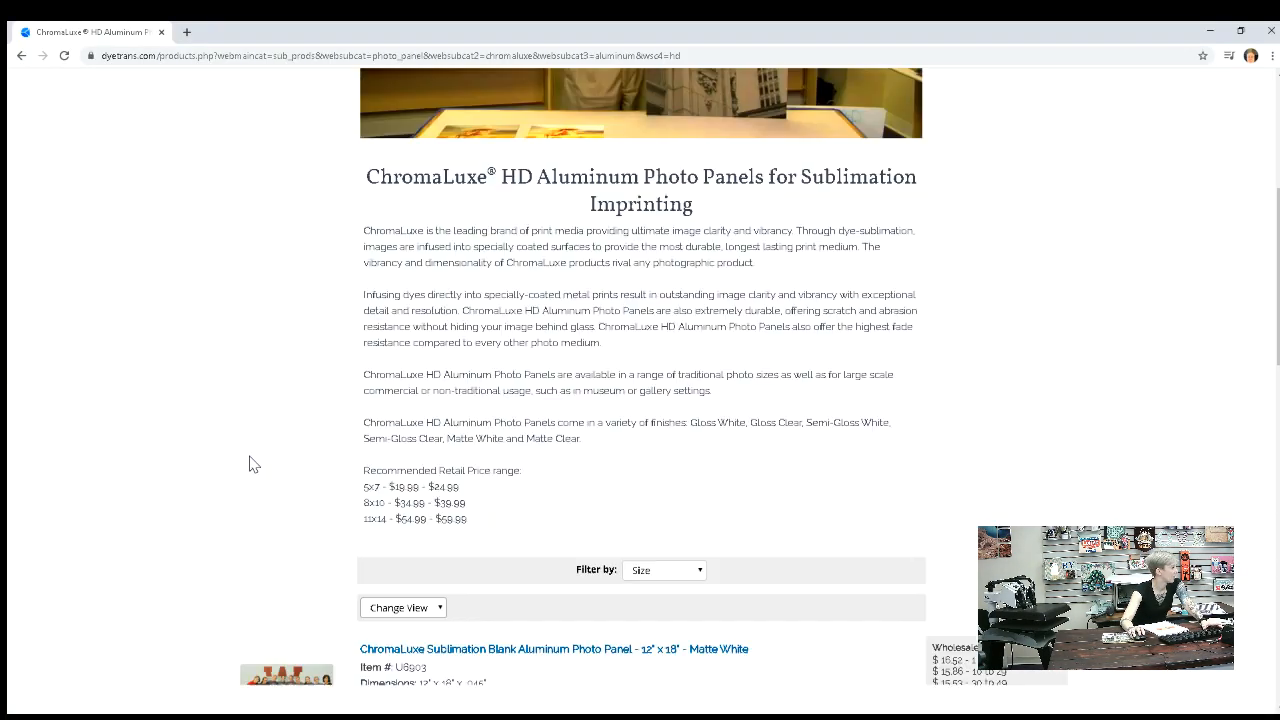
{"action": "scroll", "coordinate": [252, 463], "scroll_direction": "down", "scroll_amount": 1}
{"action": "left_click", "coordinate": [699, 503]}
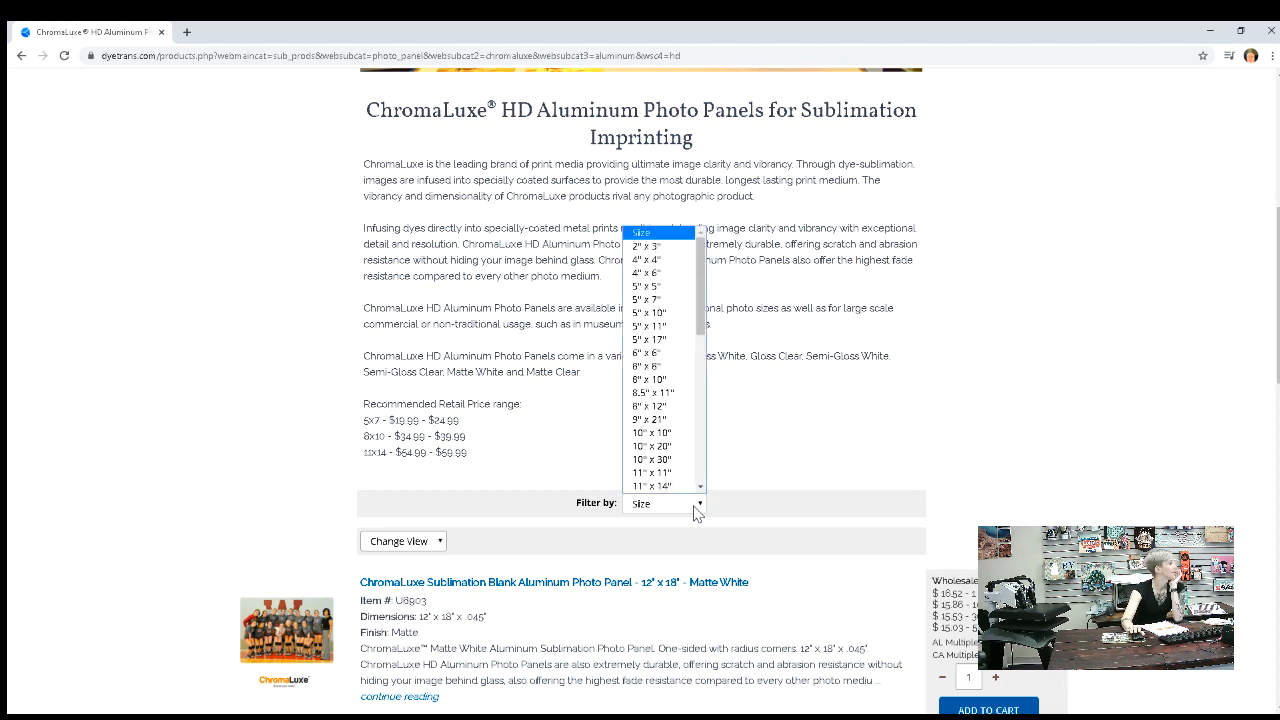
{"action": "left_click", "coordinate": [666, 393]}
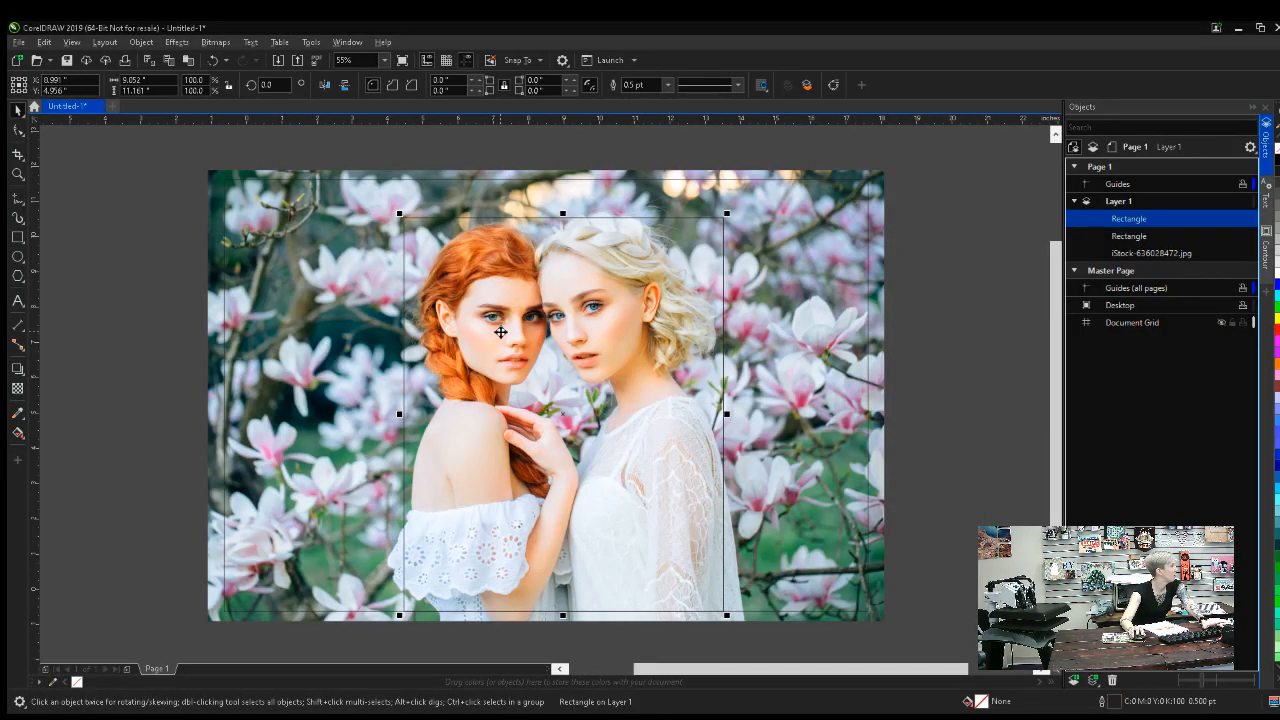
Switch to CorelDRAW and set the upright rectangle's size to 8.75 inches wide and 11.25 inches high
{"action": "left_click", "coordinate": [150, 80]}
{"action": "type", "text": "8.75"}
{"action": "key", "text": "Tab"}
{"action": "type", "text": "11.25"}
{"action": "key", "text": "Return"}
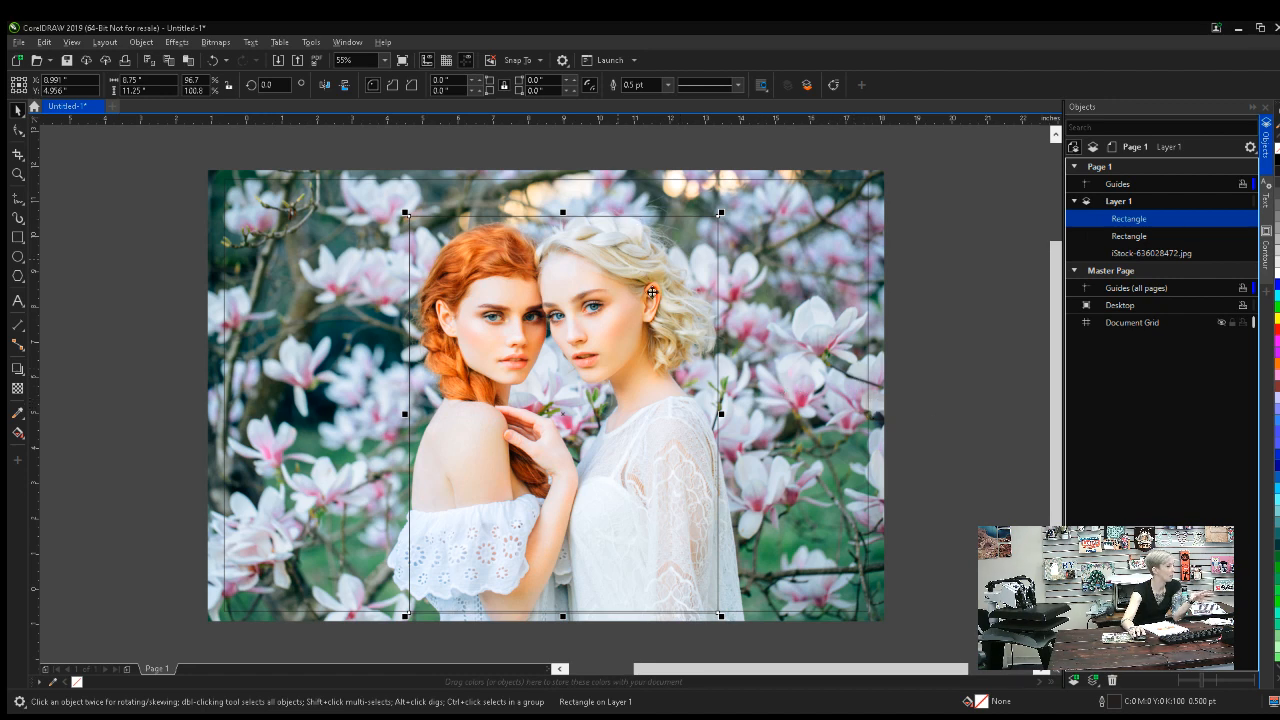
{"action": "left_click", "coordinate": [875, 613]}
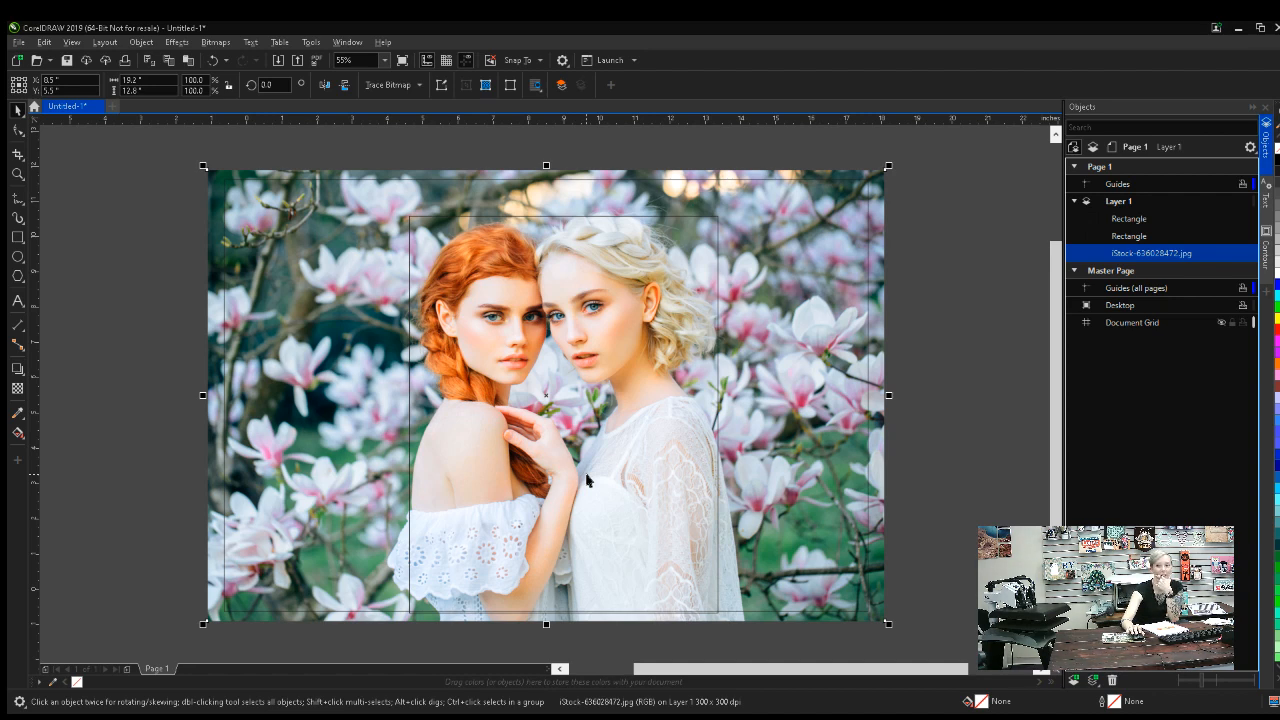
{"action": "left_click", "coordinate": [536, 378]}
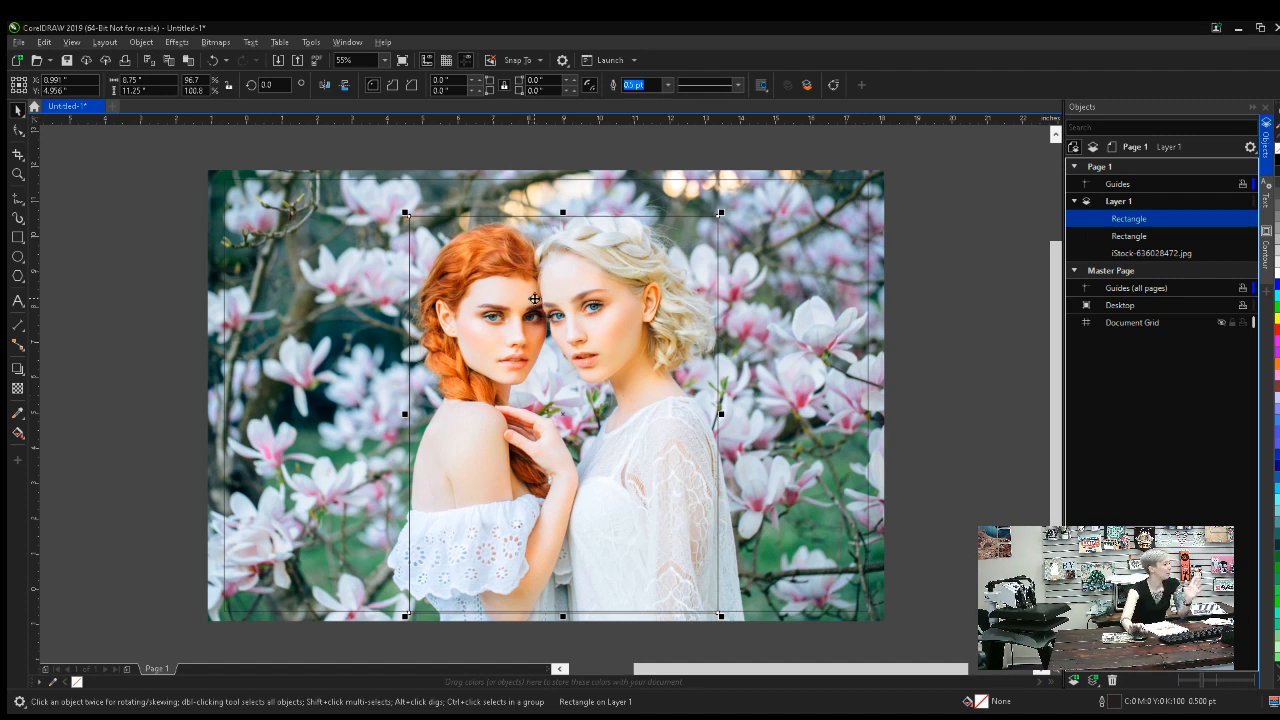
{"action": "left_click", "coordinate": [882, 585]}
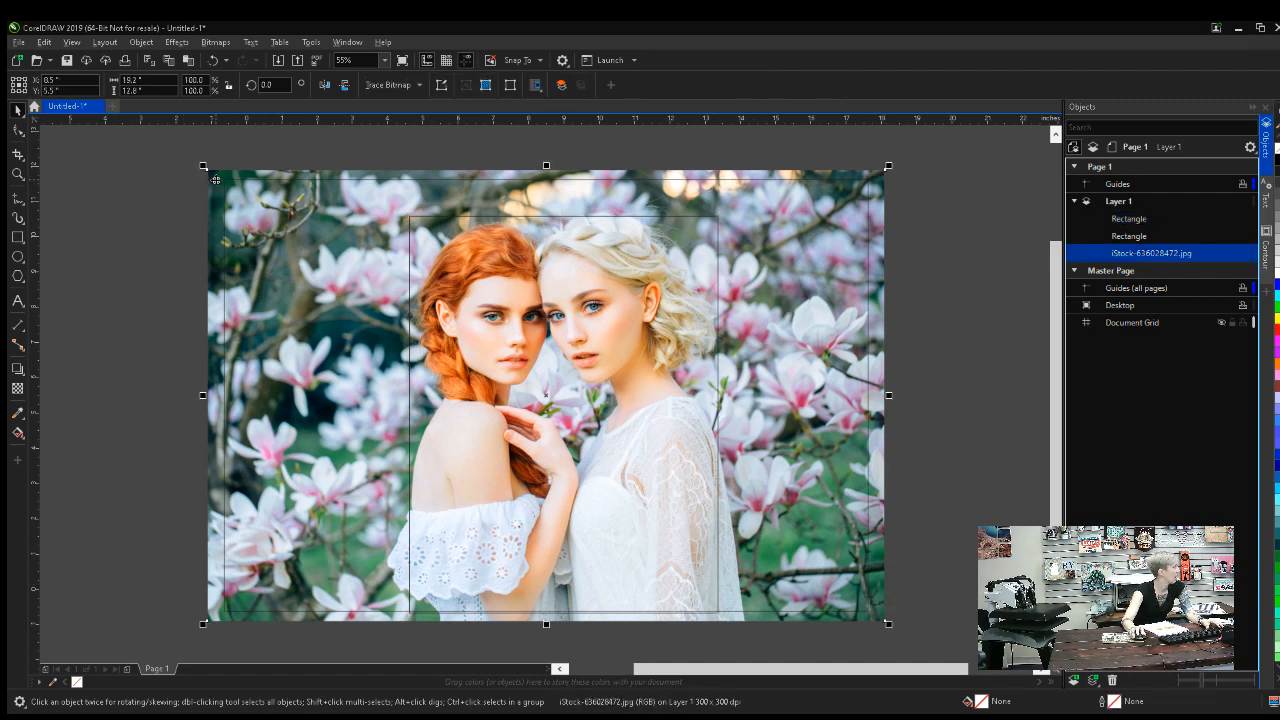
{"action": "left_click", "coordinate": [258, 608]}
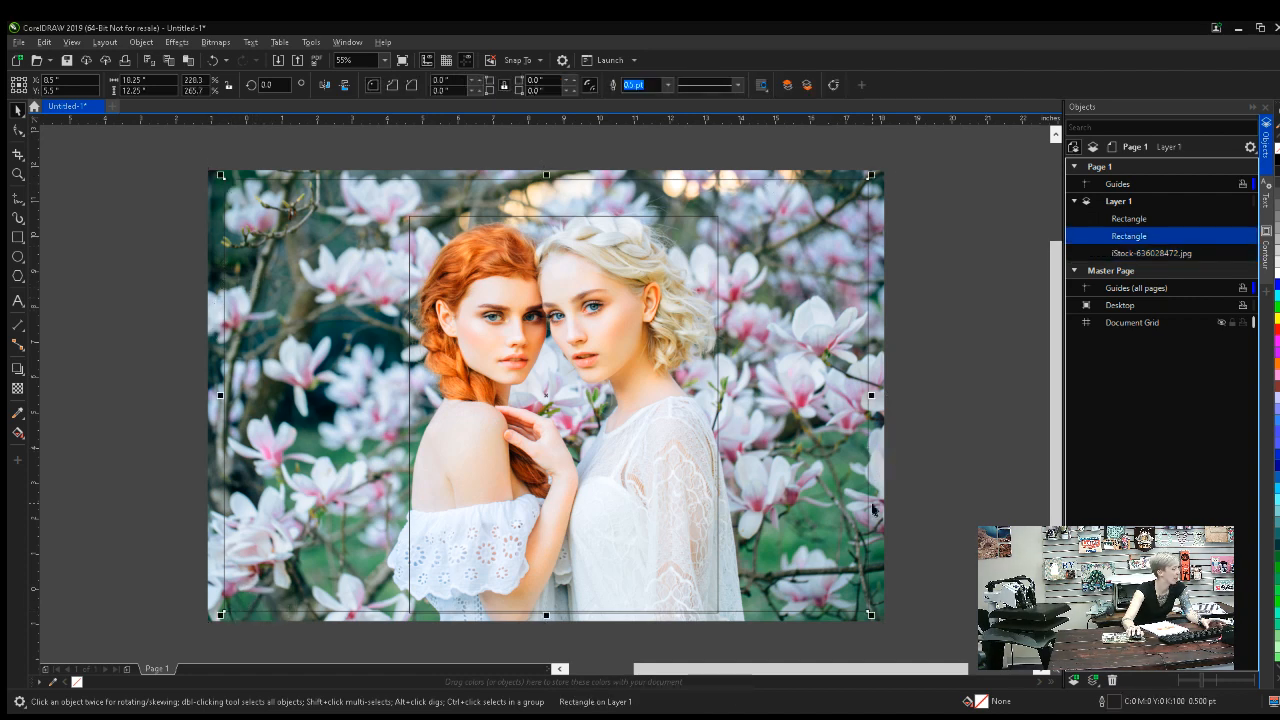
Scale the photo down proportionally about its center to about 18.54 by 12.36 inches, just larger than the outer rectangle
{"action": "left_click", "coordinate": [880, 507]}
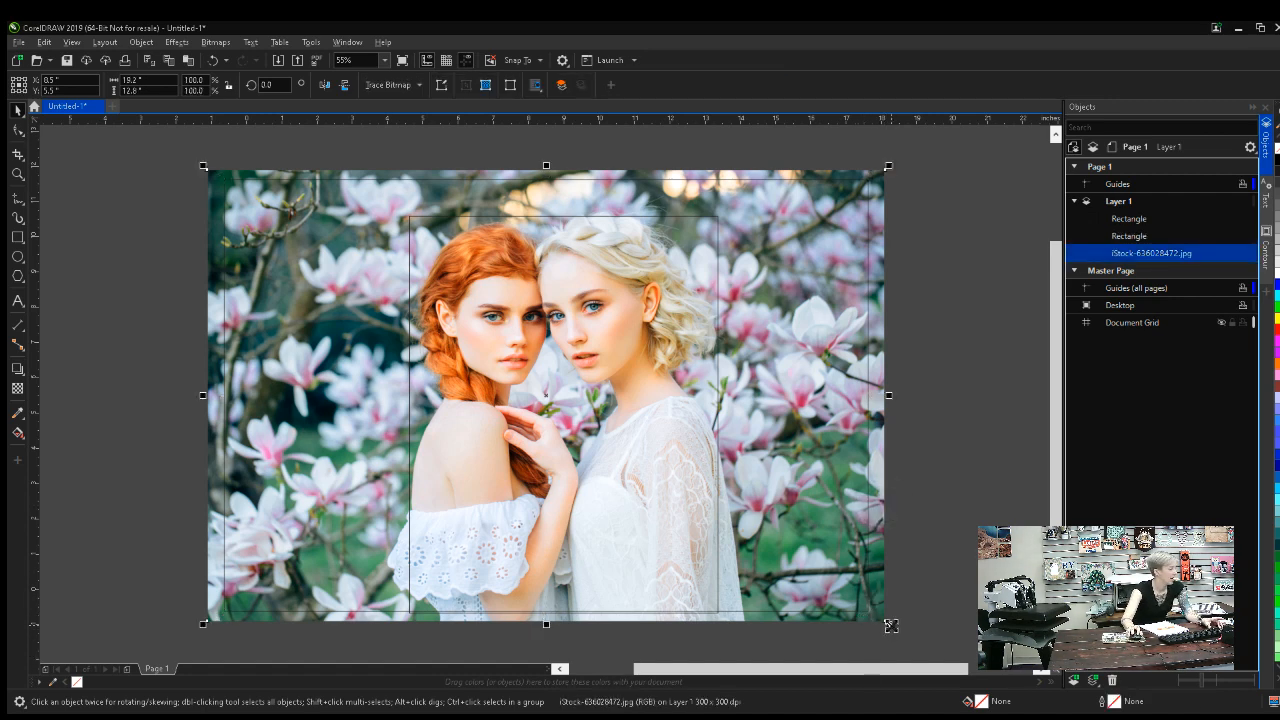
{"action": "mouse_move", "coordinate": [889, 623]}
{"action": "left_mouse_down"}
{"action": "mouse_move", "coordinate": [878, 618]}
{"action": "mouse_move", "coordinate": [880, 635]}
{"action": "left_mouse_up"}
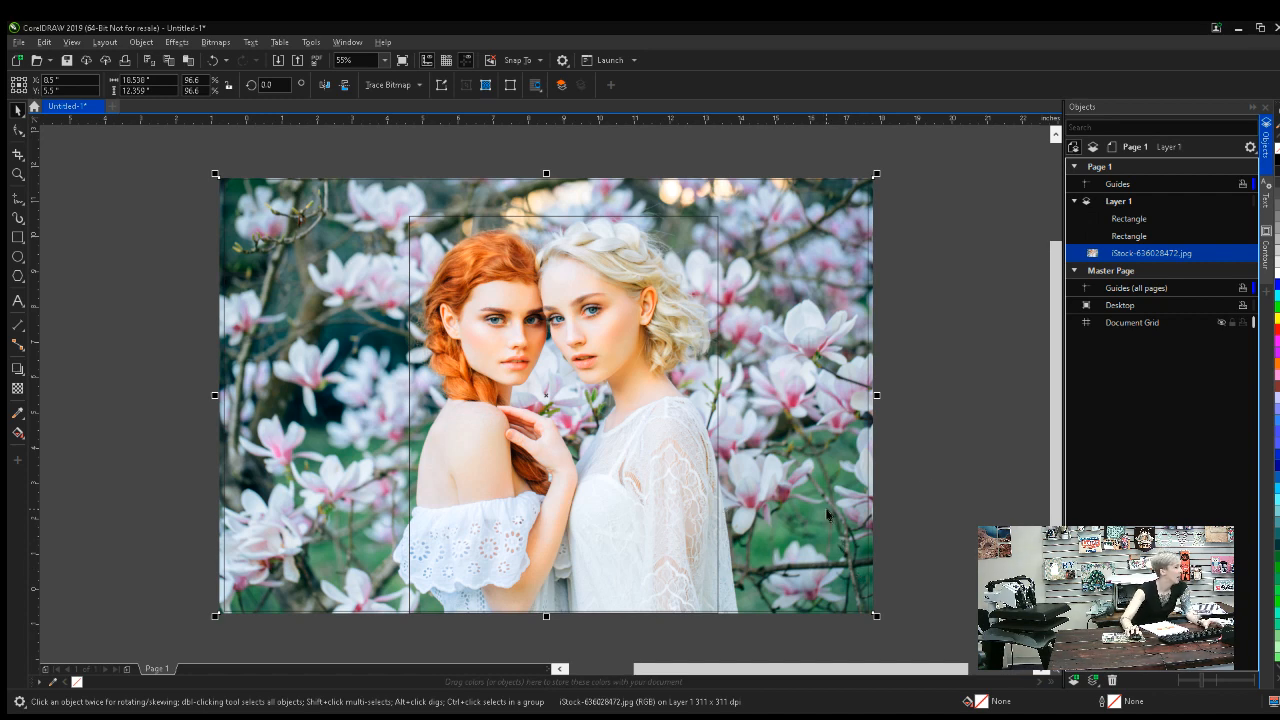
{"action": "left_click", "coordinate": [1020, 471]}
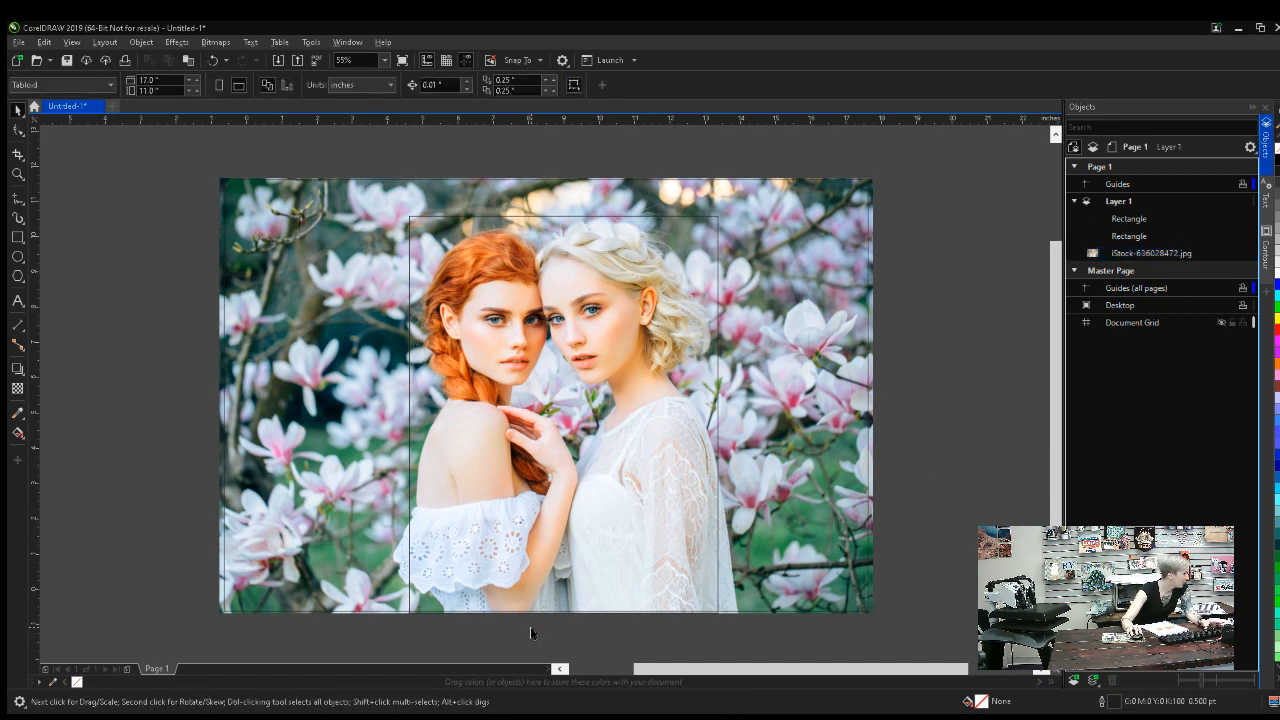
Move the smaller rectangle down so its bottom edge lies below the photo
{"action": "scroll", "coordinate": [531, 632], "scroll_direction": "up", "scroll_amount": 4}
{"action": "left_click_drag", "start_coordinate": [583, 606], "coordinate": [598, 557]}
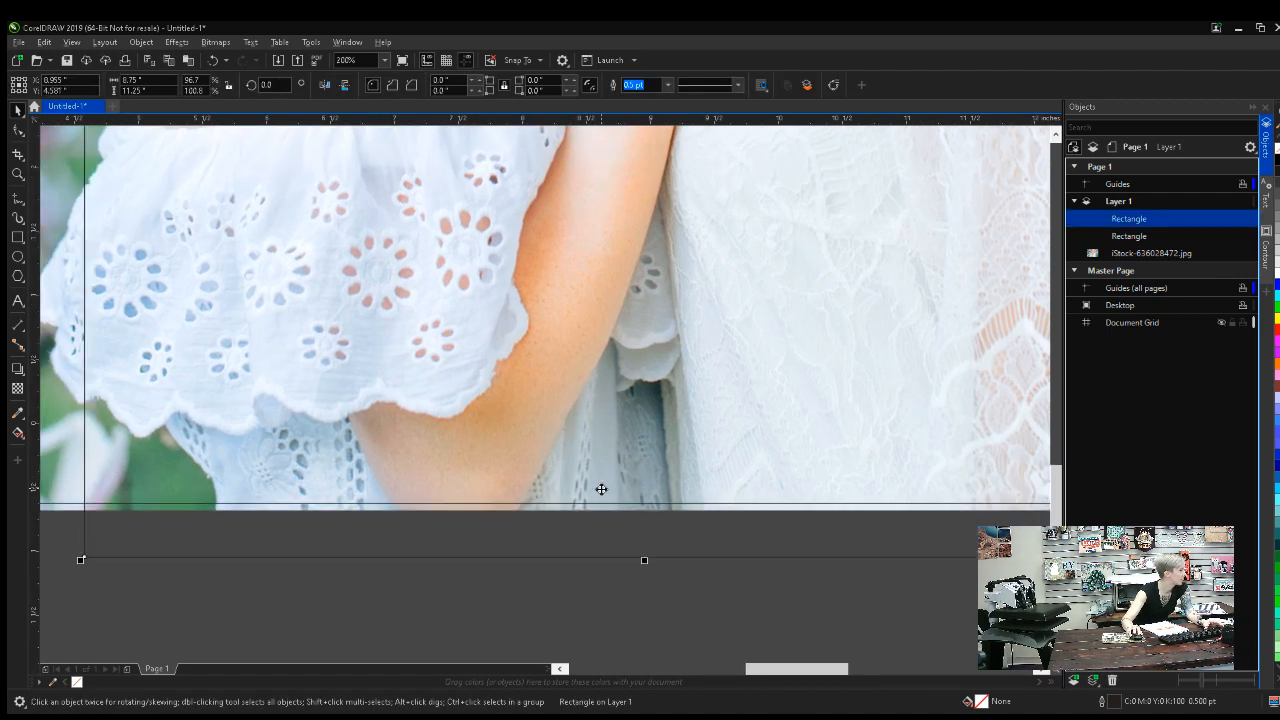
{"action": "left_click", "coordinate": [609, 504]}
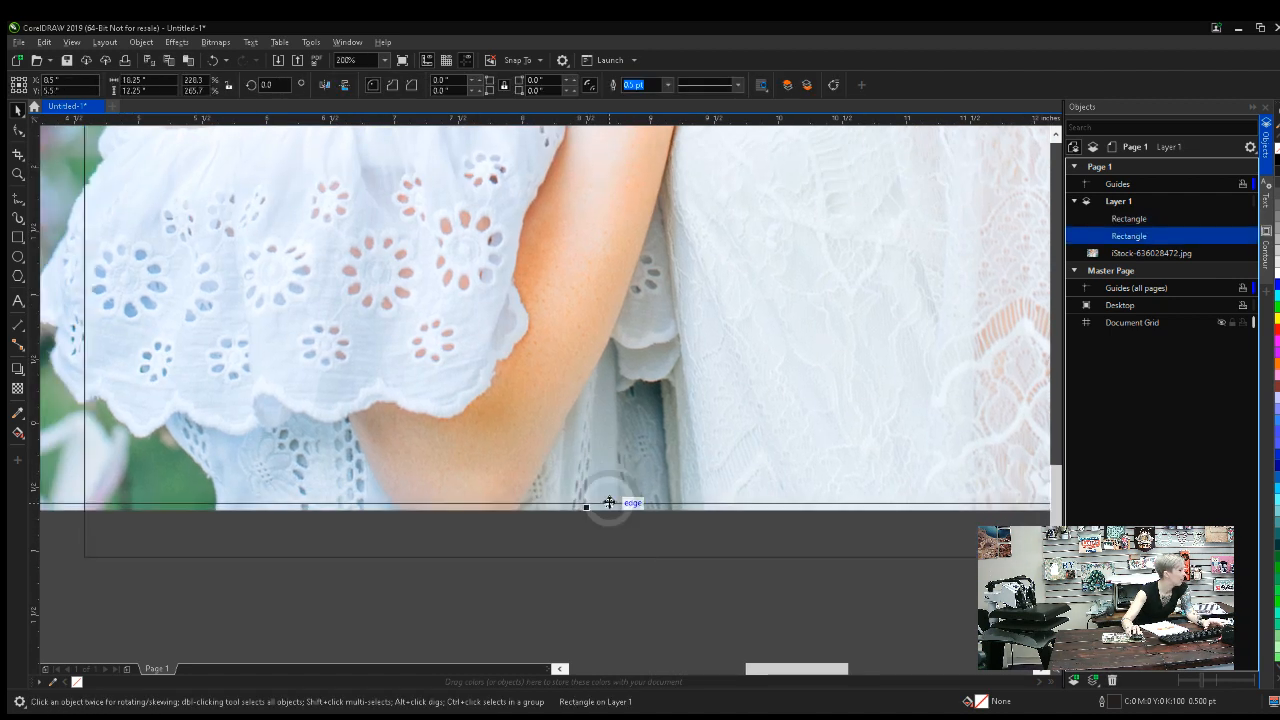
{"action": "left_click", "coordinate": [600, 558]}
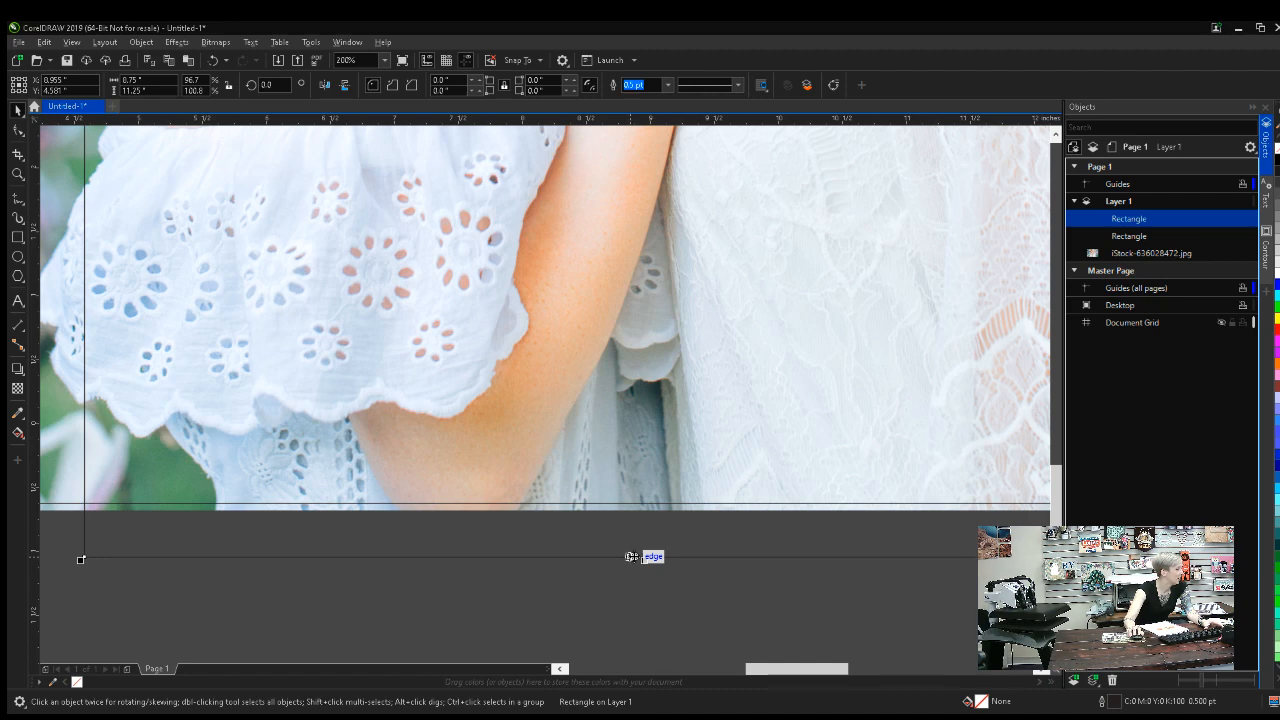
Try aligning the smaller rectangle's bottom edge with the larger one's, with snapping on and off, undoing each move
{"action": "left_click_drag", "start_coordinate": [642, 557], "coordinate": [642, 507]}
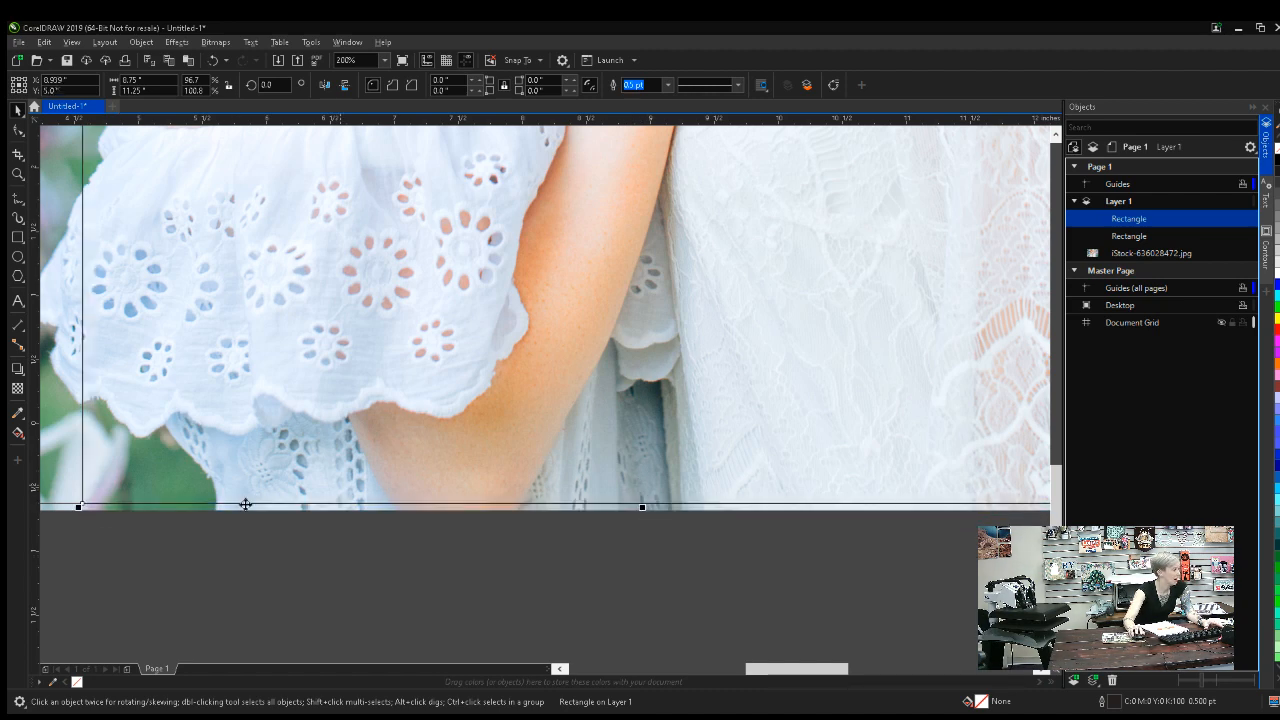
{"action": "key", "text": "ctrl+z"}
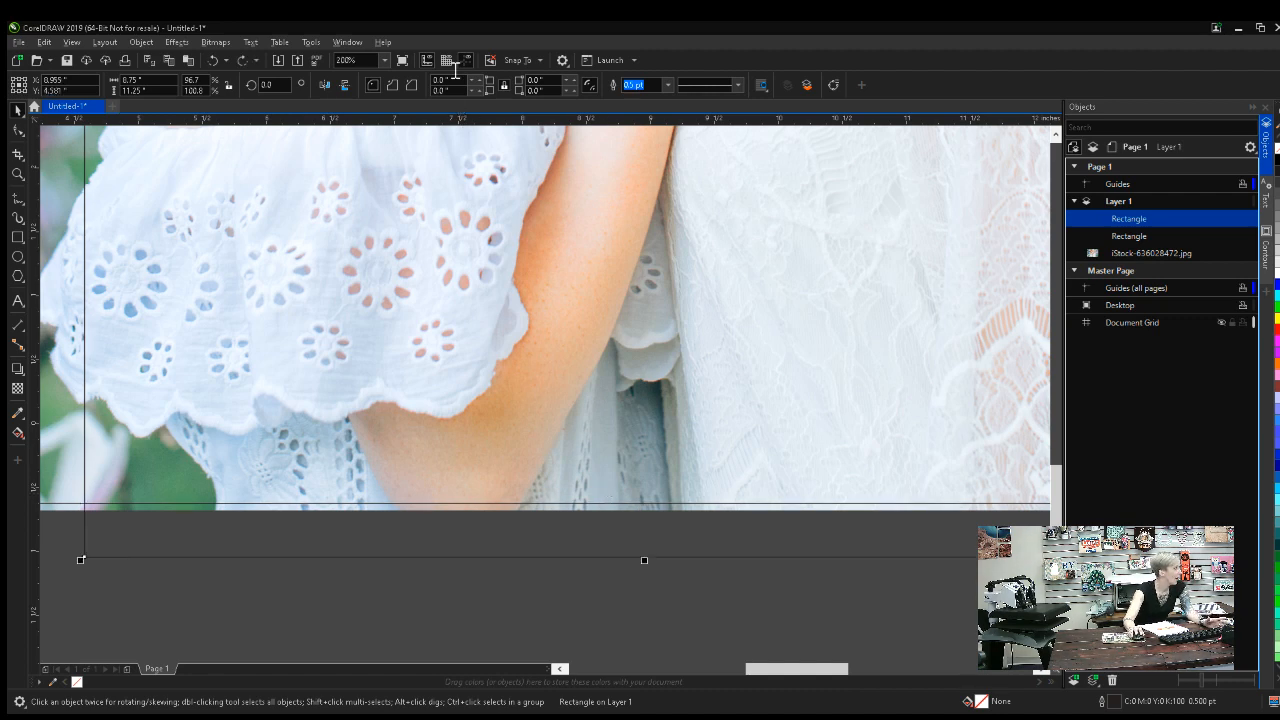
{"action": "left_click_drag", "start_coordinate": [643, 559], "coordinate": [637, 504]}
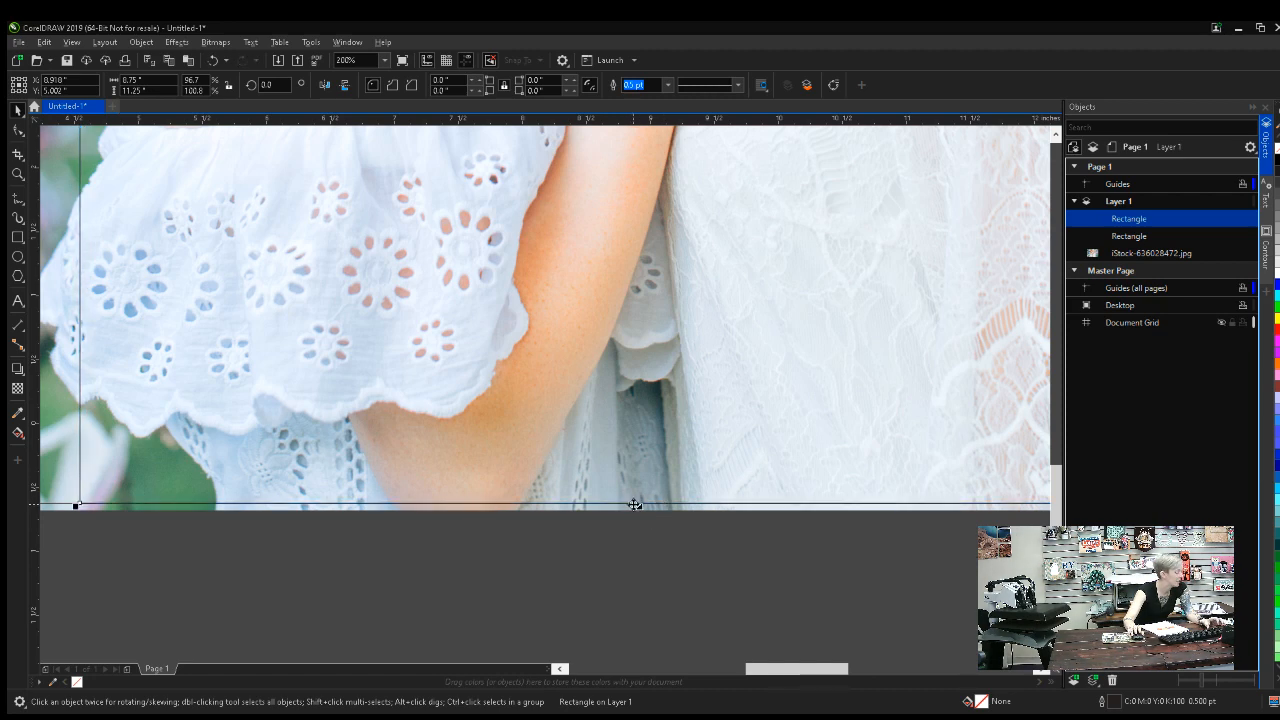
{"action": "key", "text": "ctrl+z"}
{"action": "key", "text": "ctrl+z"}
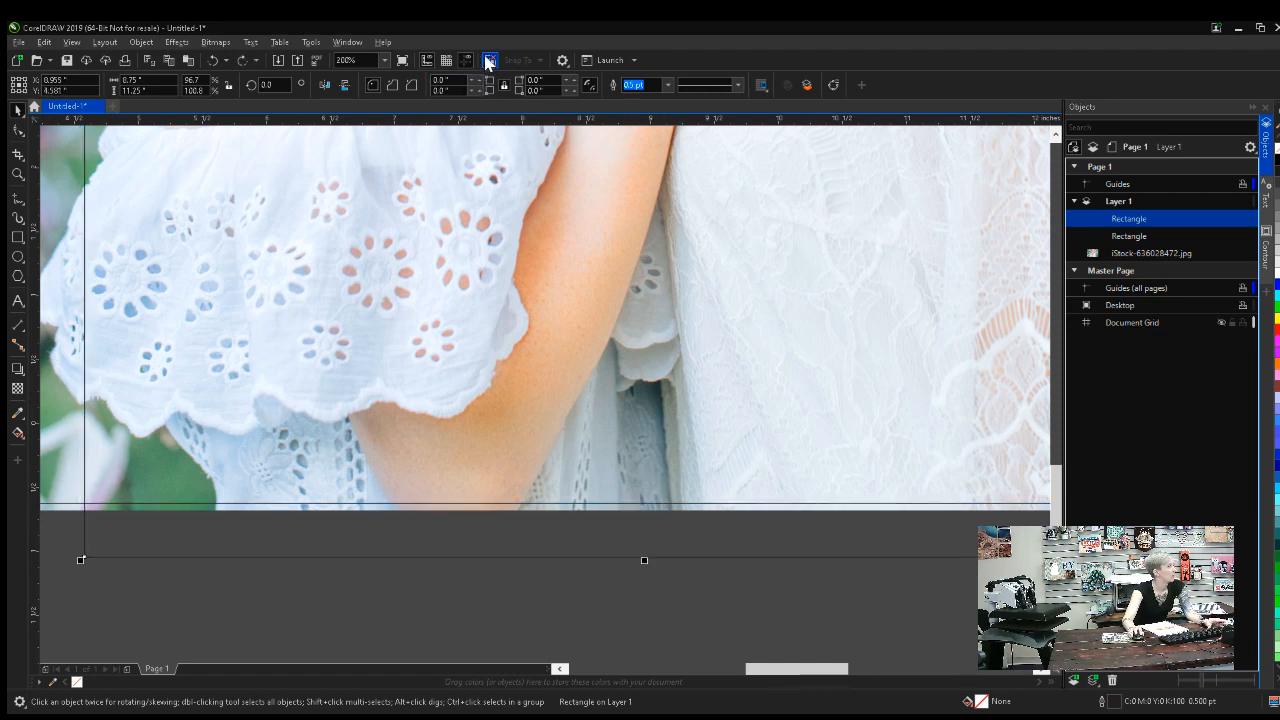
Move the smaller rectangle up with snapping on so its bottom edge aligns with the larger rectangle's bottom edge
{"action": "left_click_drag", "start_coordinate": [646, 558], "coordinate": [641, 507]}
{"action": "scroll", "coordinate": [691, 391], "scroll_direction": "down", "scroll_amount": 2}
{"action": "left_click_drag", "start_coordinate": [686, 423], "coordinate": [749, 572]}
{"action": "scroll", "coordinate": [674, 484], "scroll_direction": "down", "scroll_amount": 1}
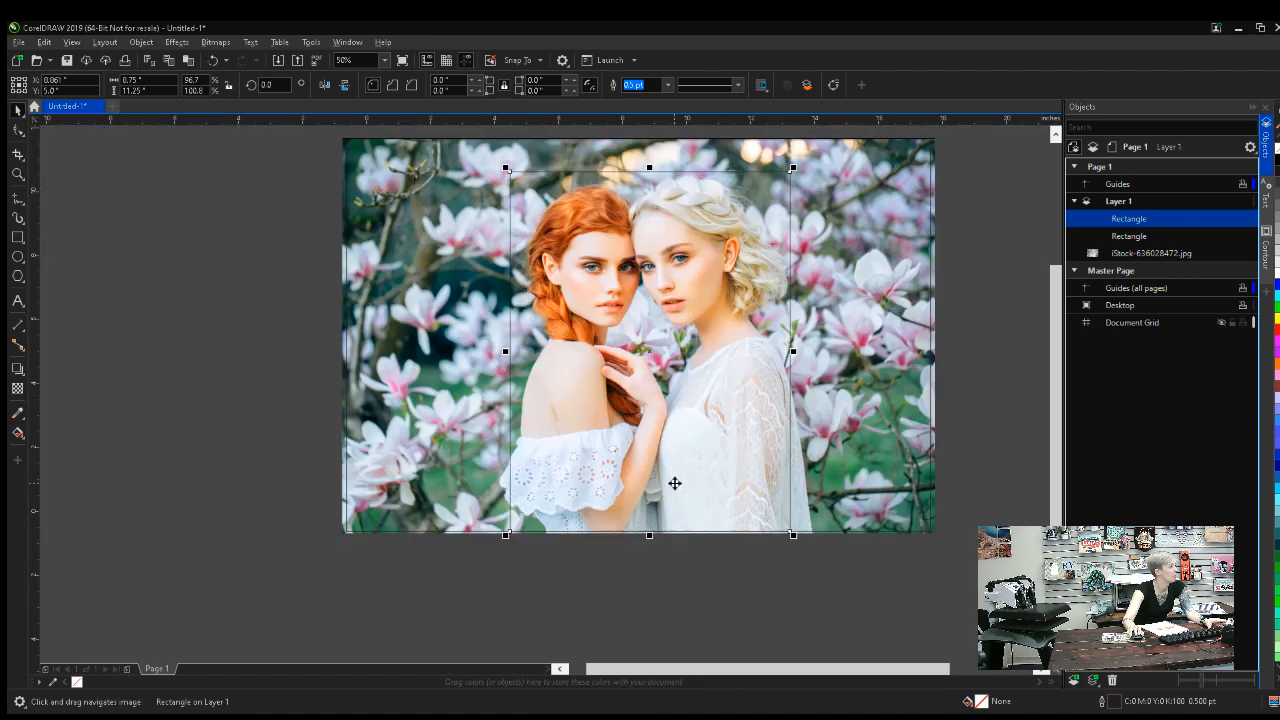
{"action": "left_click", "coordinate": [550, 350]}
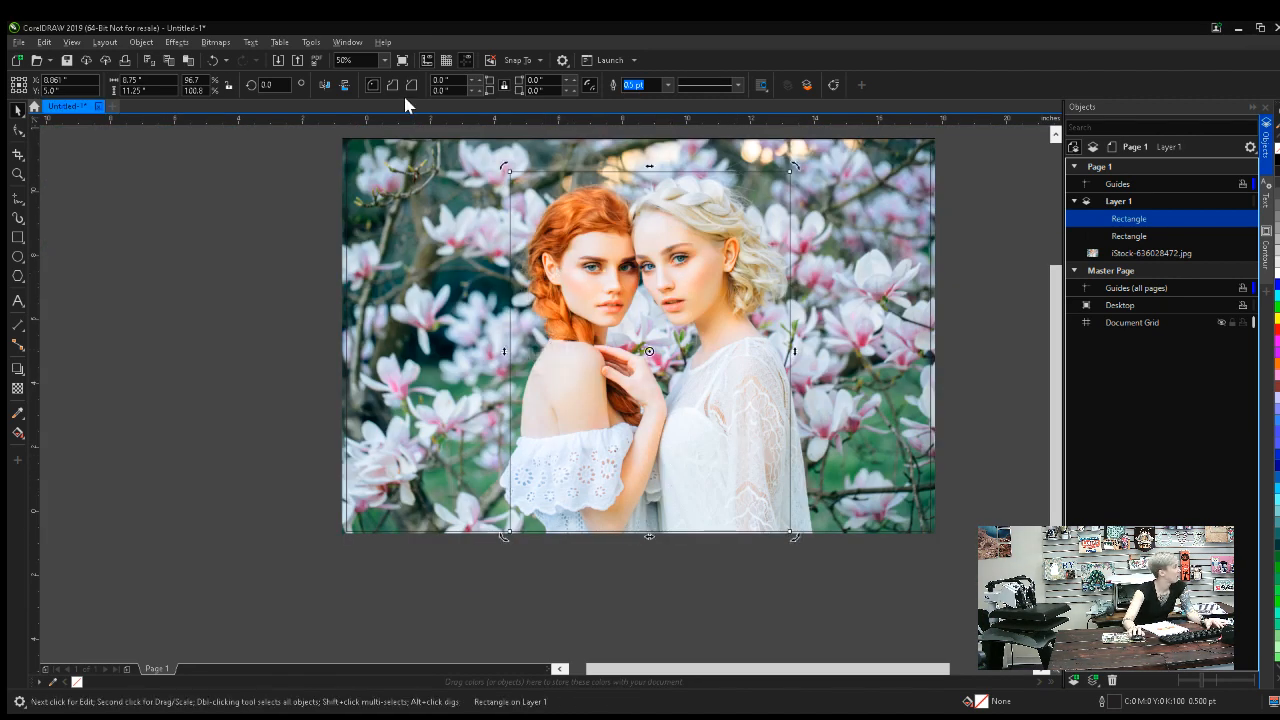
{"action": "left_click", "coordinate": [388, 381]}
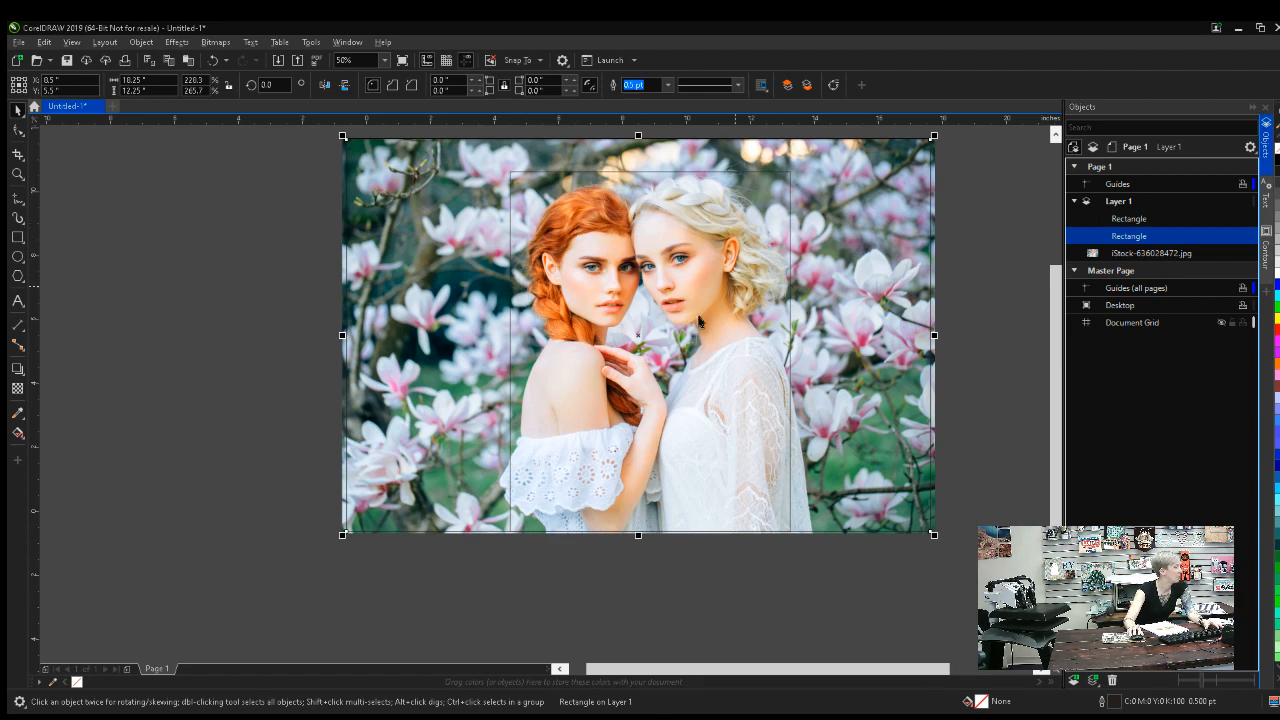
{"action": "mouse_move", "coordinate": [645, 309]}
{"action": "left_mouse_down"}
{"action": "mouse_move", "coordinate": [625, 403]}
{"action": "mouse_move", "coordinate": [628, 324]}
{"action": "left_mouse_up"}
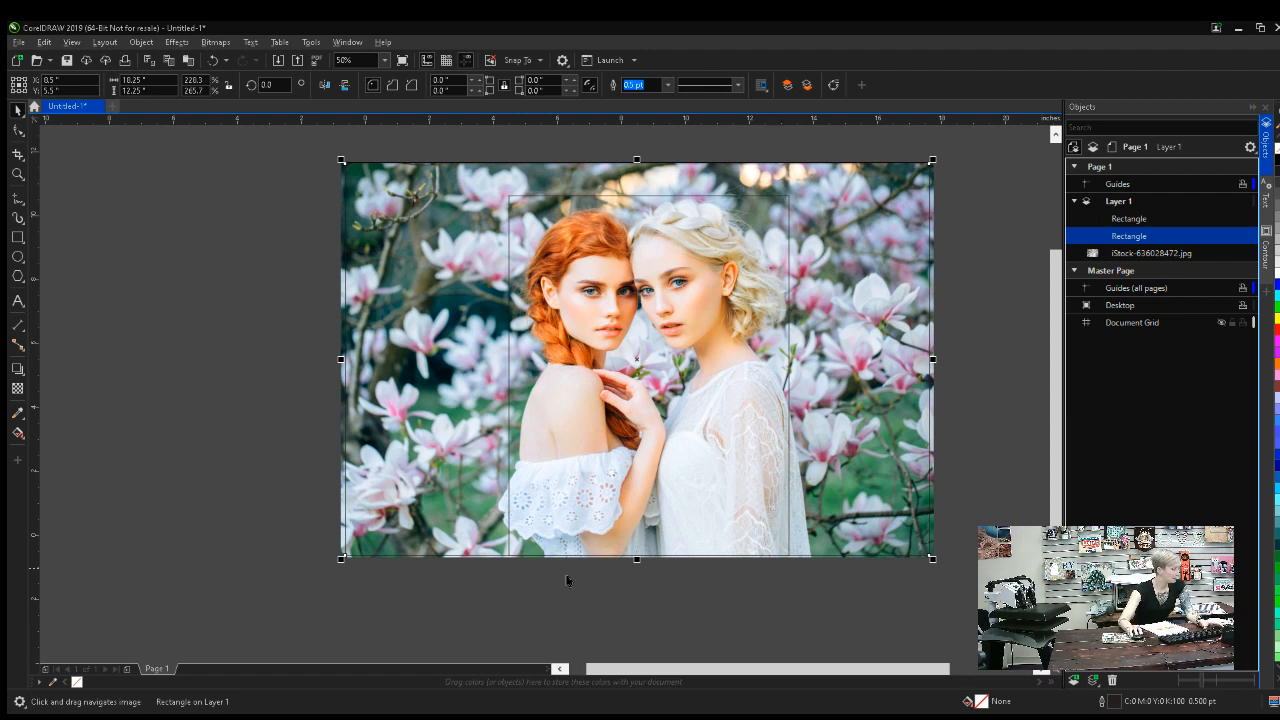
{"action": "left_click", "coordinate": [669, 595]}
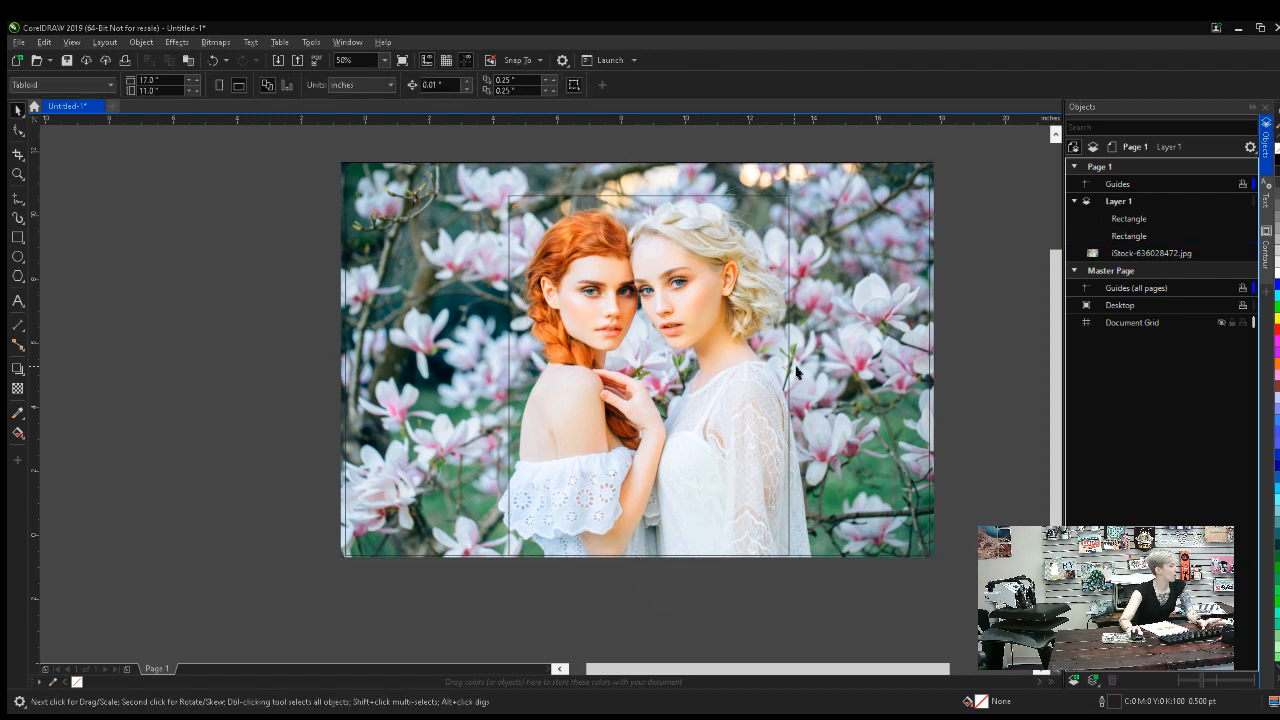
Intersect the smaller rectangle with the photo and move the resulting 8.75 by 11.25 inch crop to the right of the original
{"action": "left_click", "coordinate": [789, 371]}
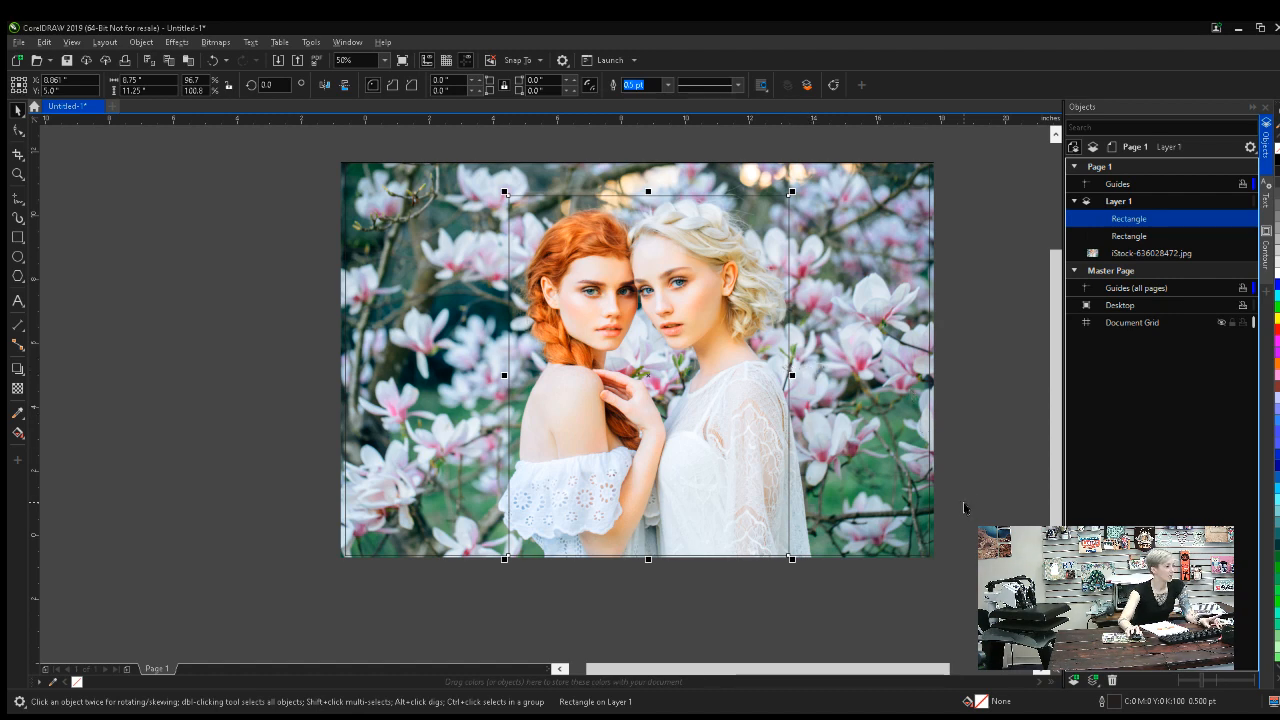
{"action": "scroll", "coordinate": [946, 505], "scroll_direction": "up", "scroll_amount": 1}
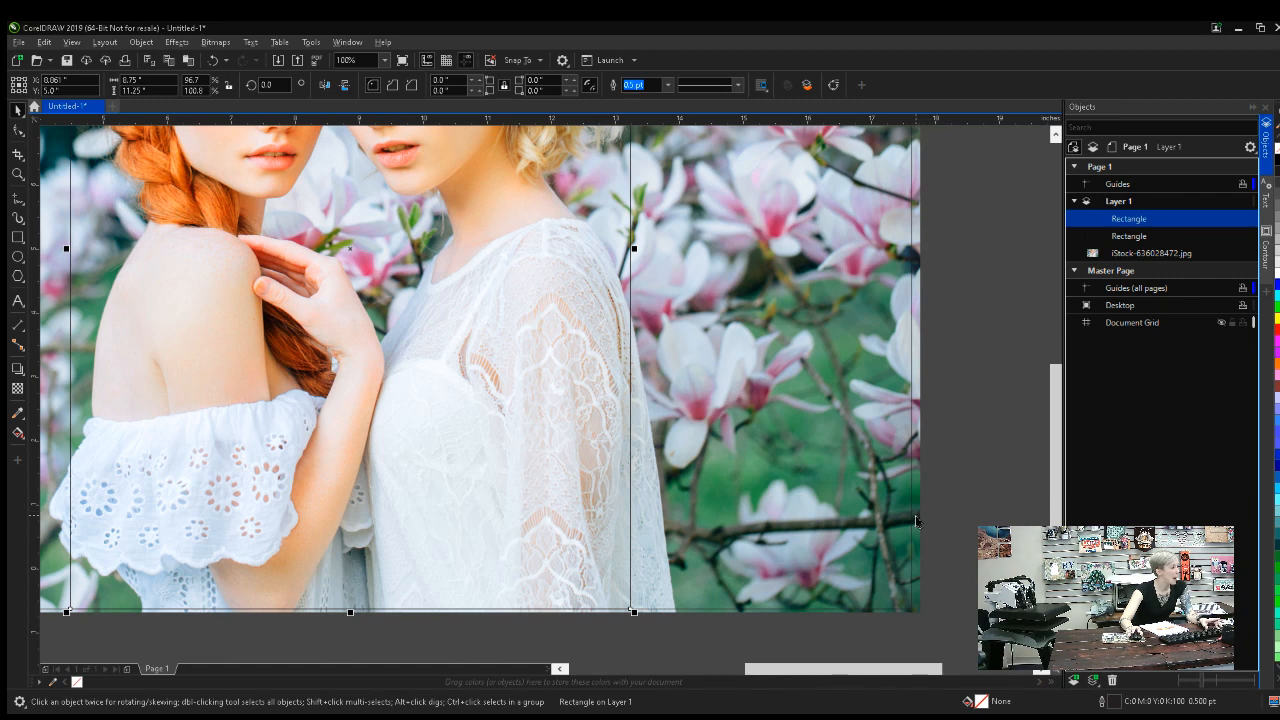
{"action": "left_click", "coordinate": [916, 520], "text": "shift"}
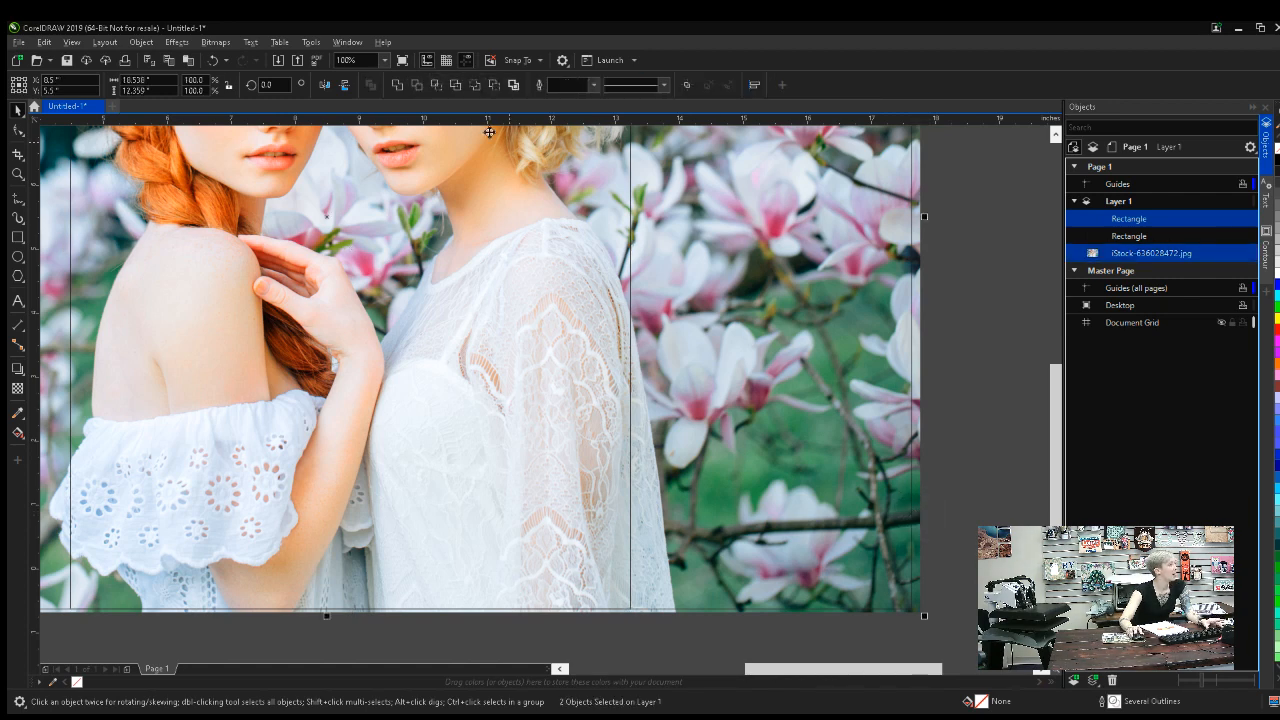
{"action": "left_click", "coordinate": [433, 84]}
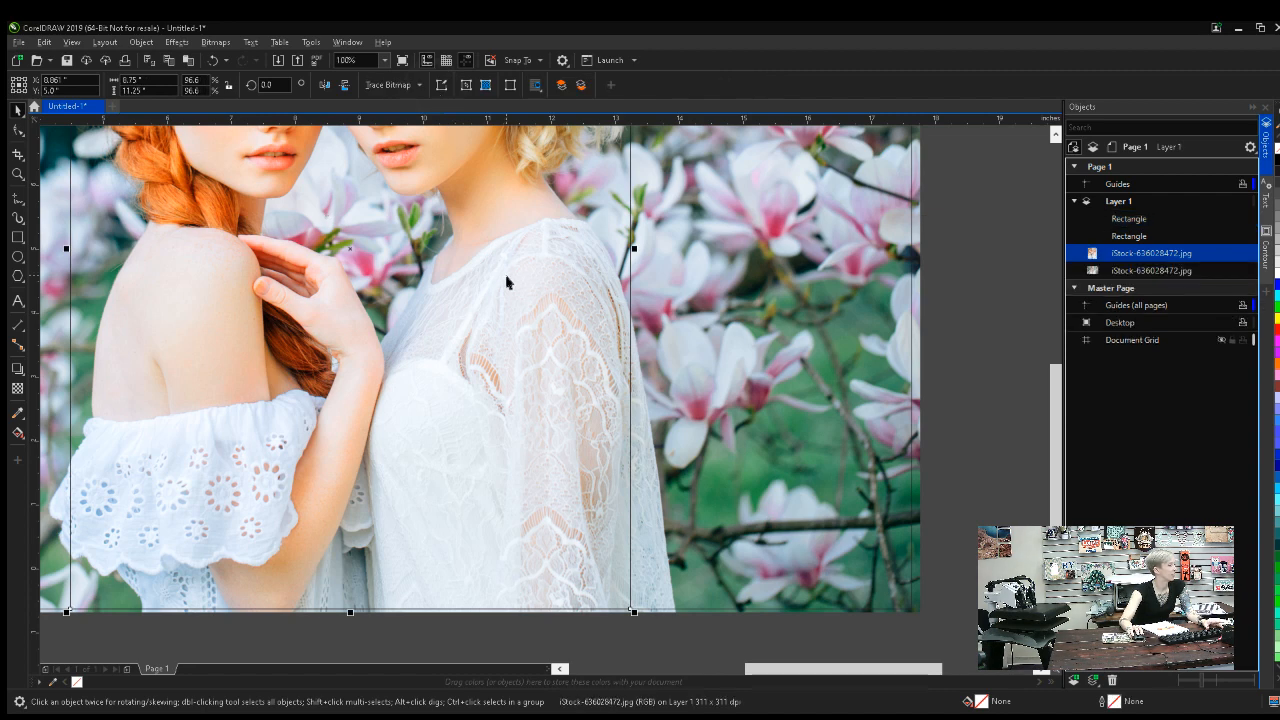
{"action": "scroll", "coordinate": [506, 283], "scroll_direction": "down", "scroll_amount": 2}
{"action": "left_click_drag", "start_coordinate": [483, 349], "coordinate": [872, 364]}
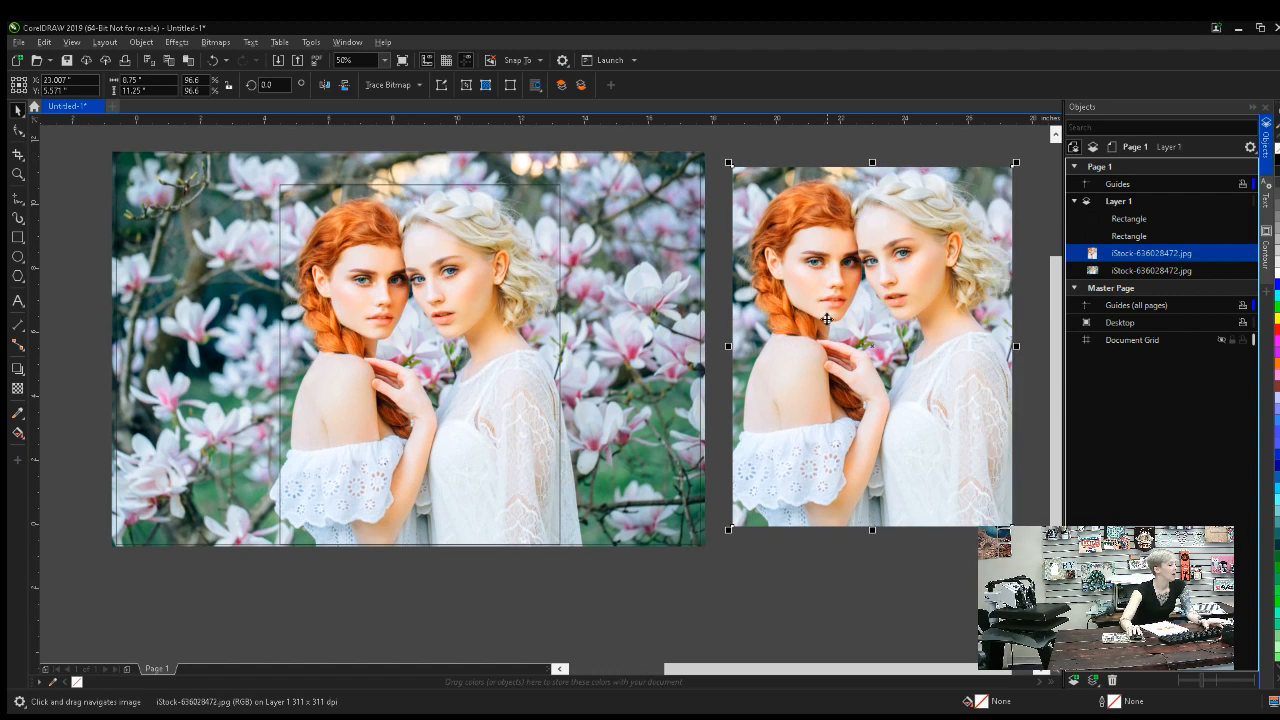
Intersect the larger 18.25 by 12.25 inch rectangle with the original photo to create the second crop
{"action": "left_click", "coordinate": [660, 485]}
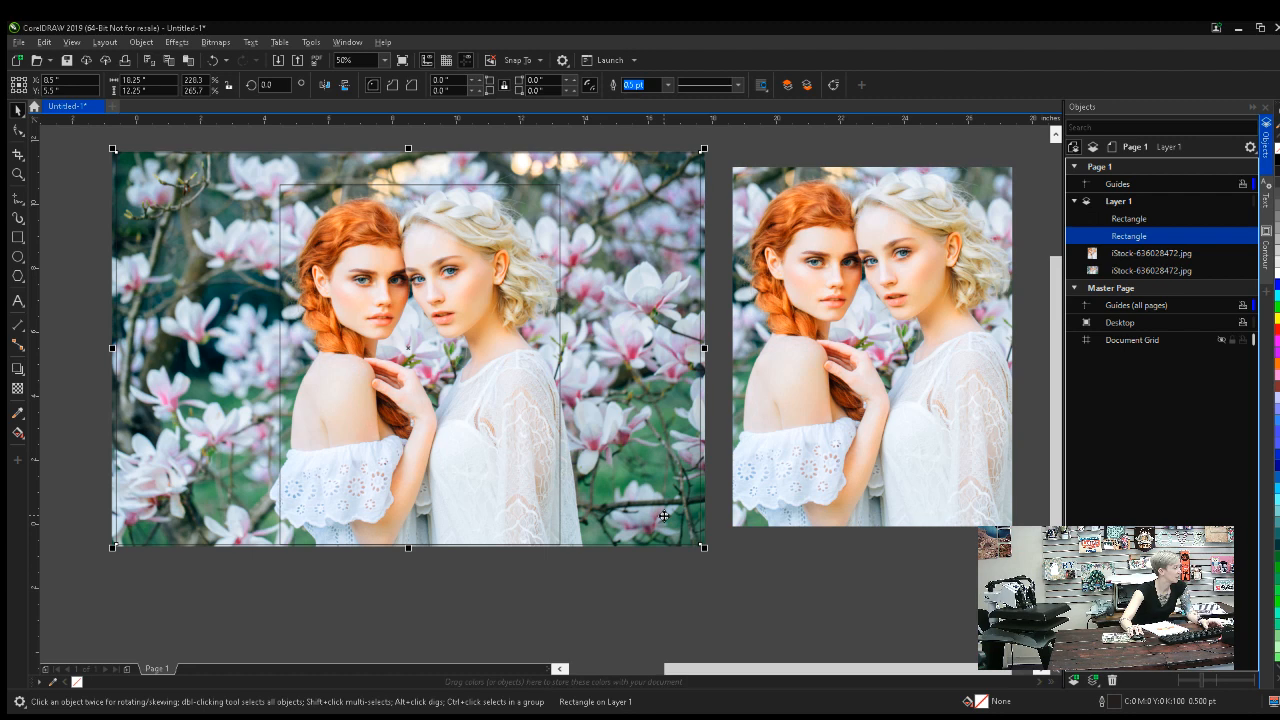
{"action": "scroll", "coordinate": [623, 515], "scroll_direction": "up", "scroll_amount": 2}
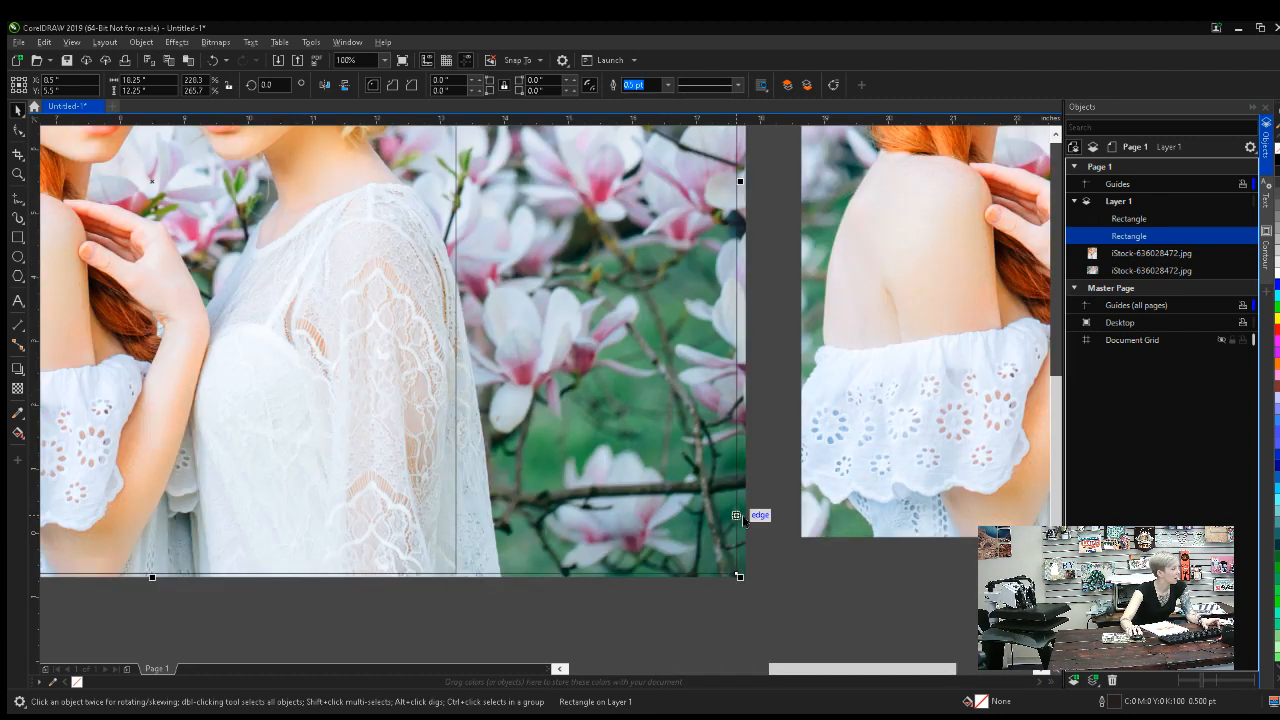
{"action": "left_click", "coordinate": [744, 515], "text": "shift"}
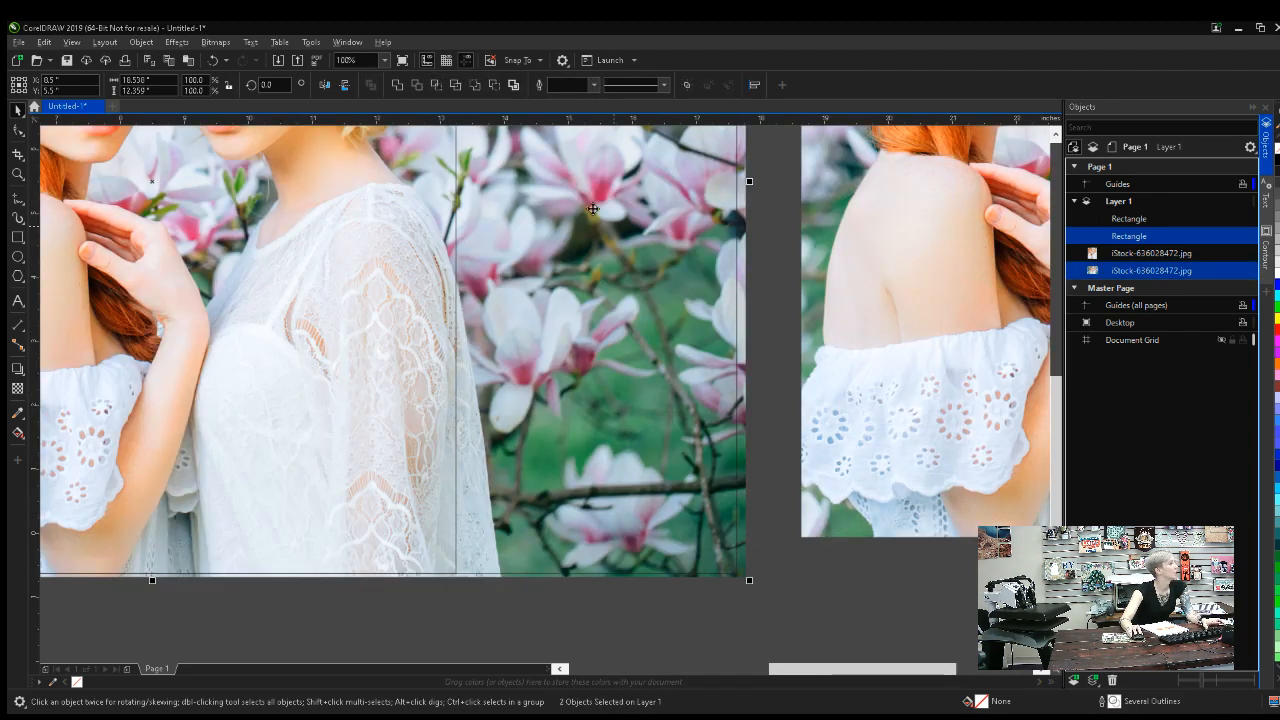
{"action": "left_click", "coordinate": [441, 88]}
{"action": "left_click", "coordinate": [771, 571]}
{"action": "scroll", "coordinate": [570, 540], "scroll_direction": "down", "scroll_amount": 2}
Delete the smaller rectangle and the original uncropped photo, keeping both cropped pictures
{"action": "left_click", "coordinate": [570, 535]}
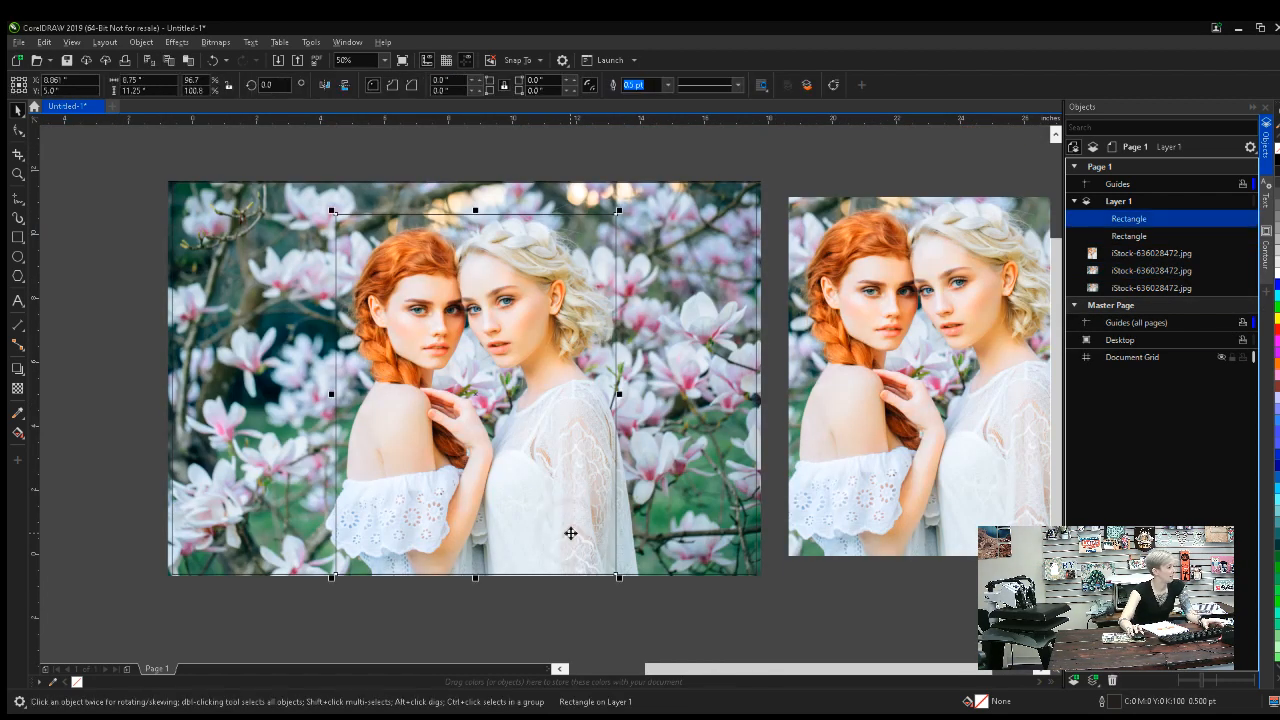
{"action": "key", "text": "Delete"}
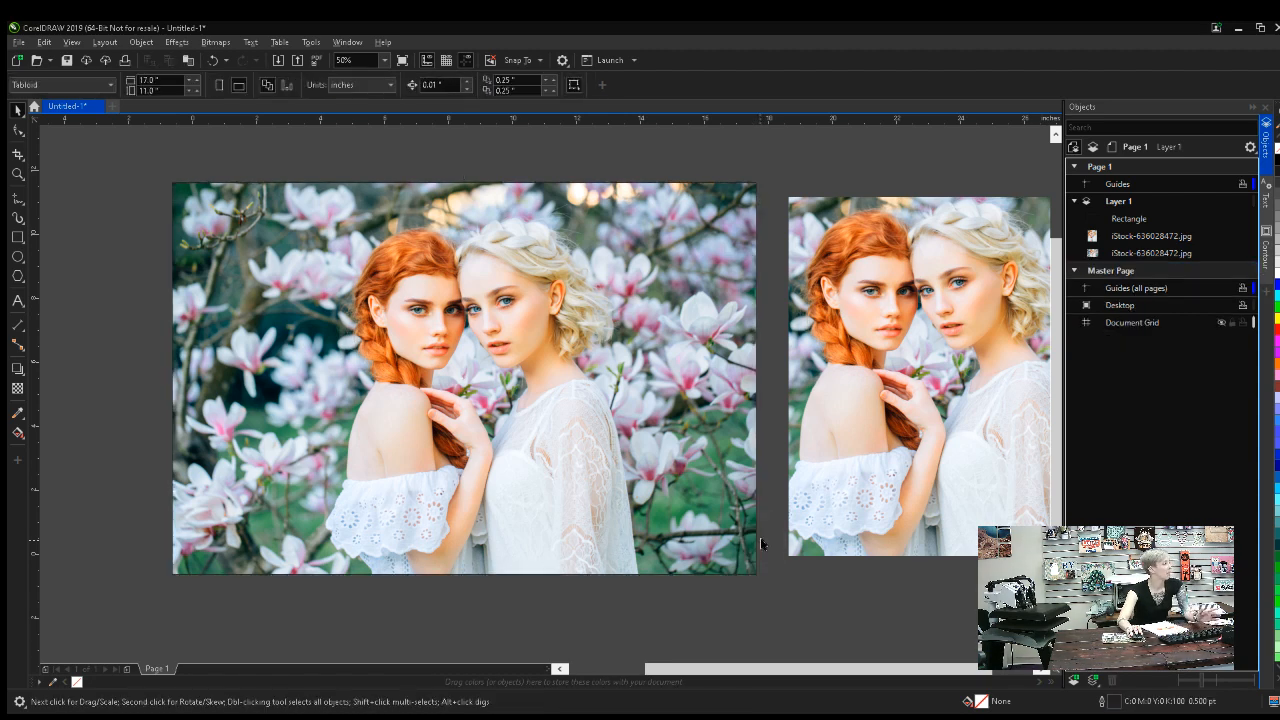
{"action": "left_click_drag", "start_coordinate": [760, 541], "coordinate": [680, 560]}
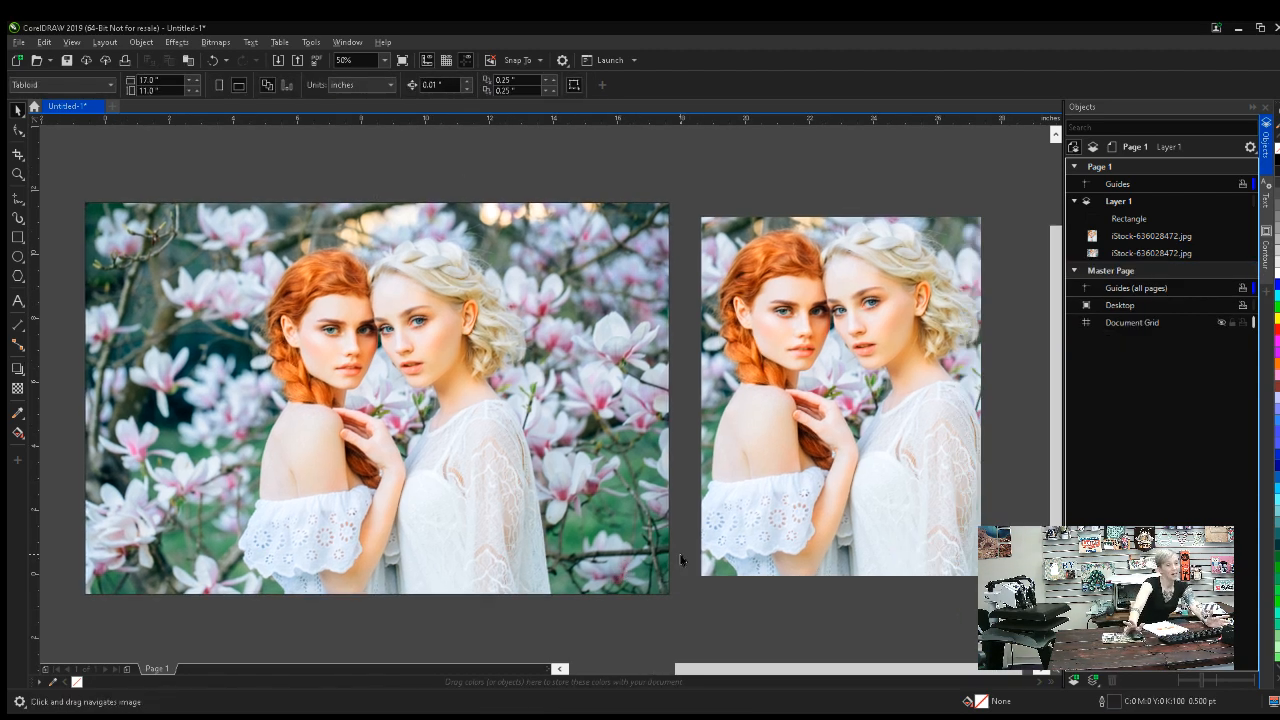
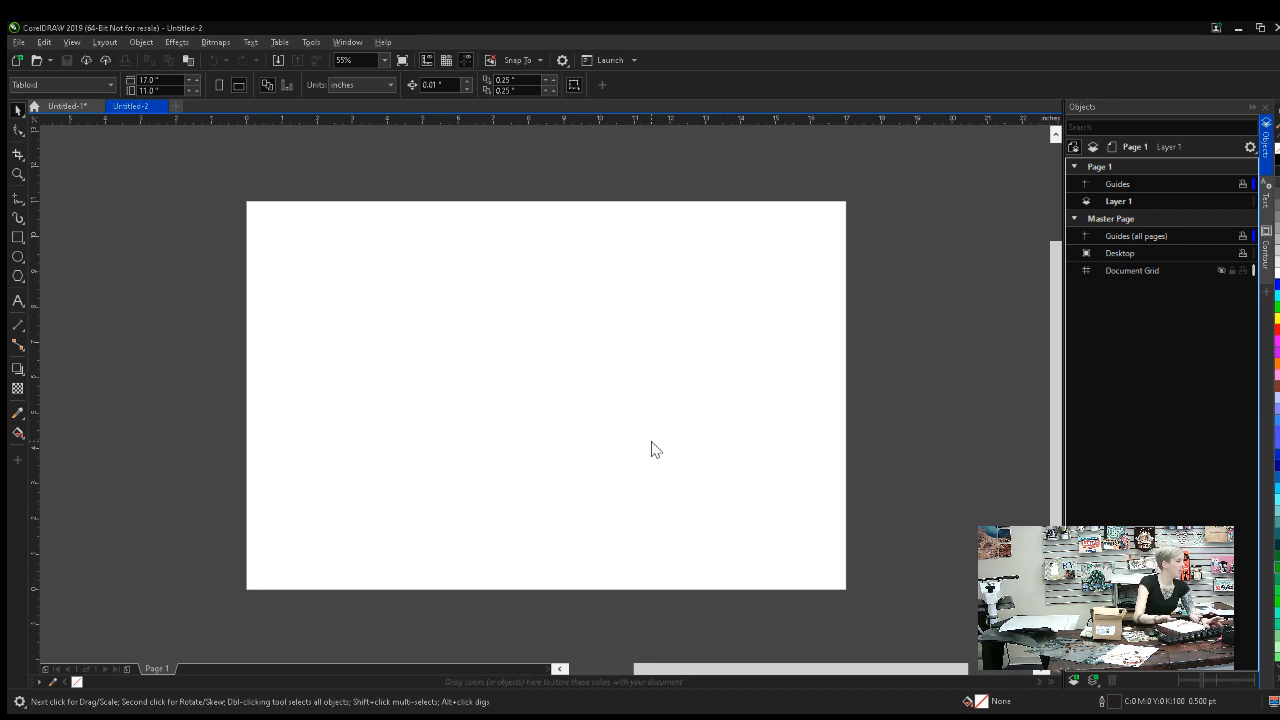
{"action": "key", "text": "ctrl+i"}
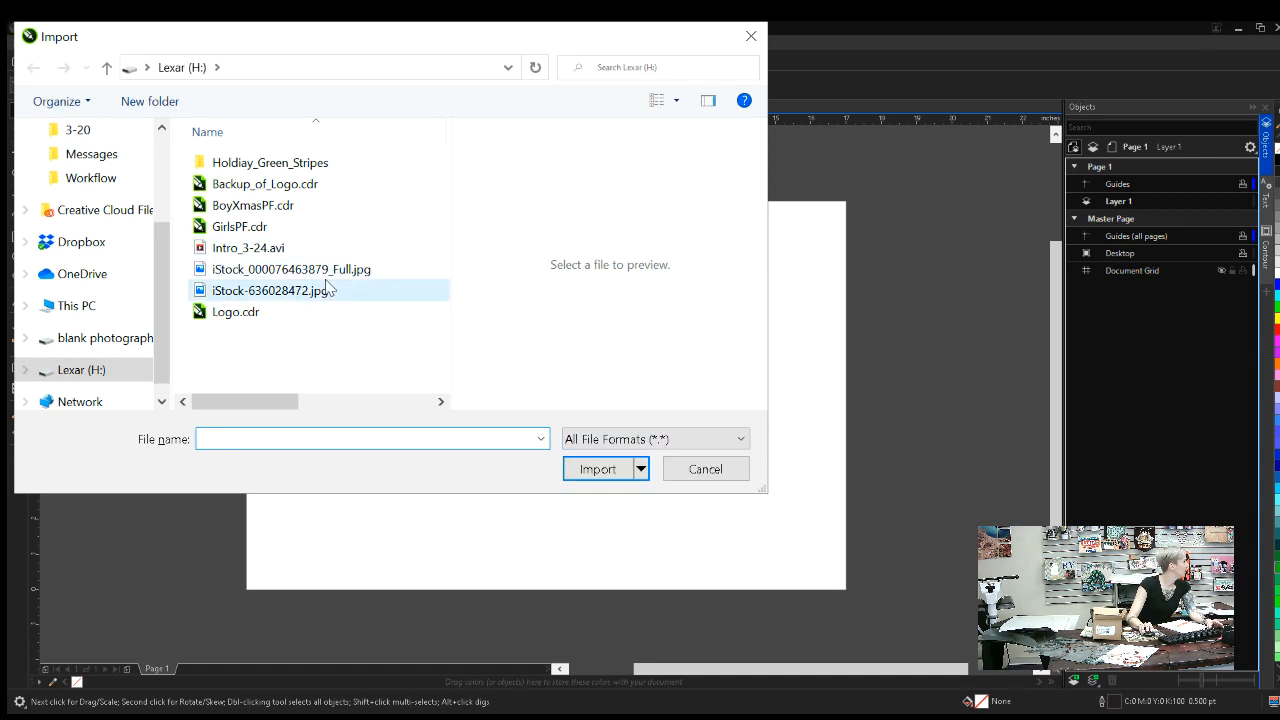
{"action": "left_click", "coordinate": [325, 270]}
{"action": "double_click", "coordinate": [325, 270]}
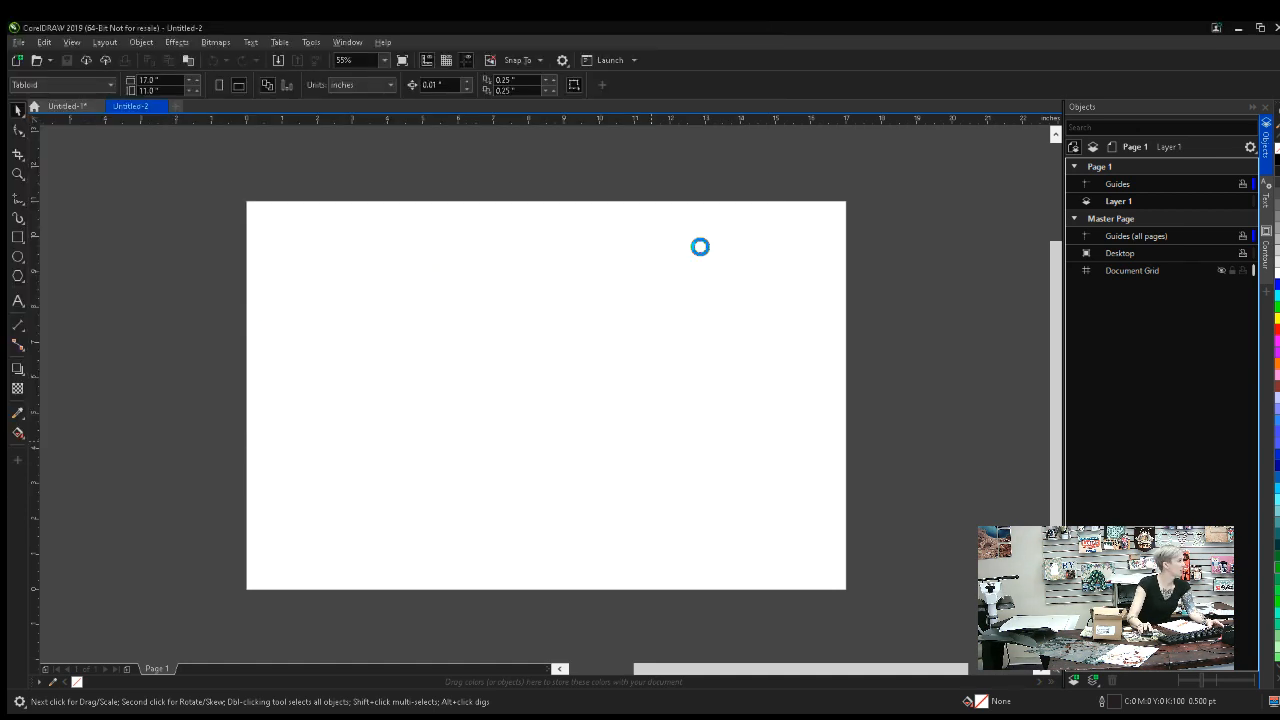
{"action": "left_click", "coordinate": [694, 228]}
{"action": "left_click_drag", "start_coordinate": [826, 400], "coordinate": [647, 328]}
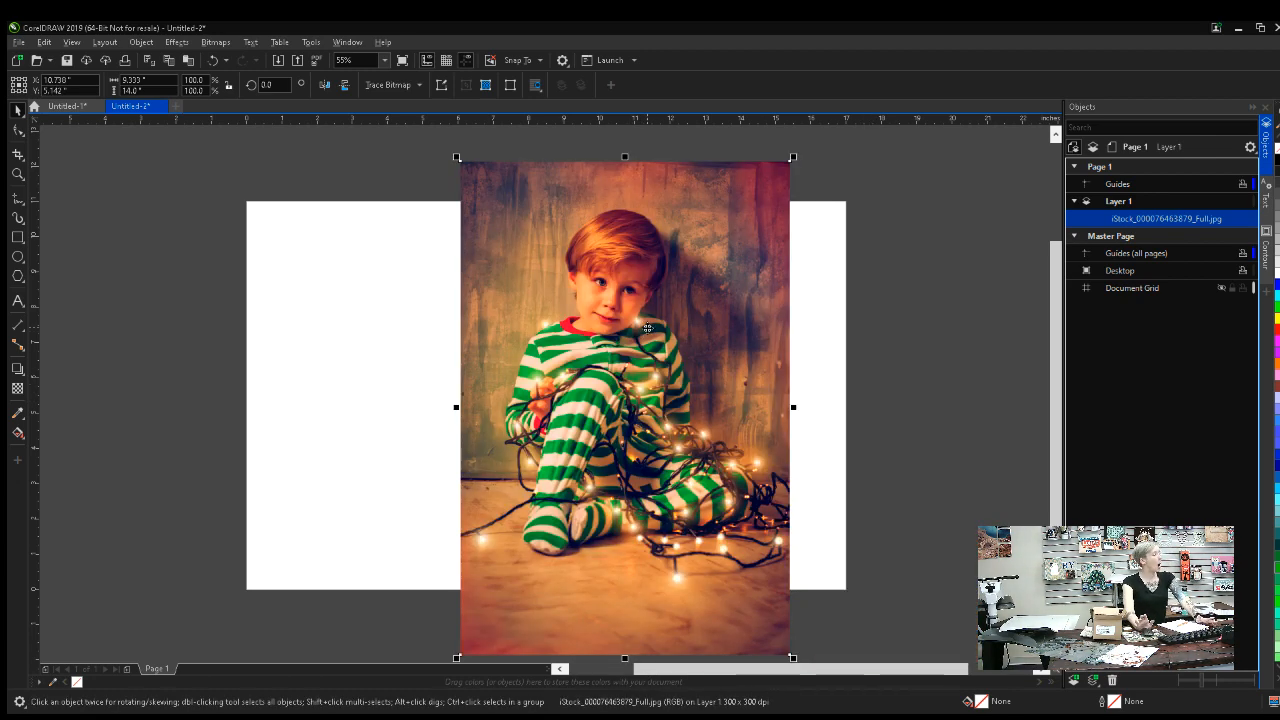
Draw a rectangle about 7.3 by 9.8 inches over the boy in the photo
{"action": "left_click", "coordinate": [17, 237]}
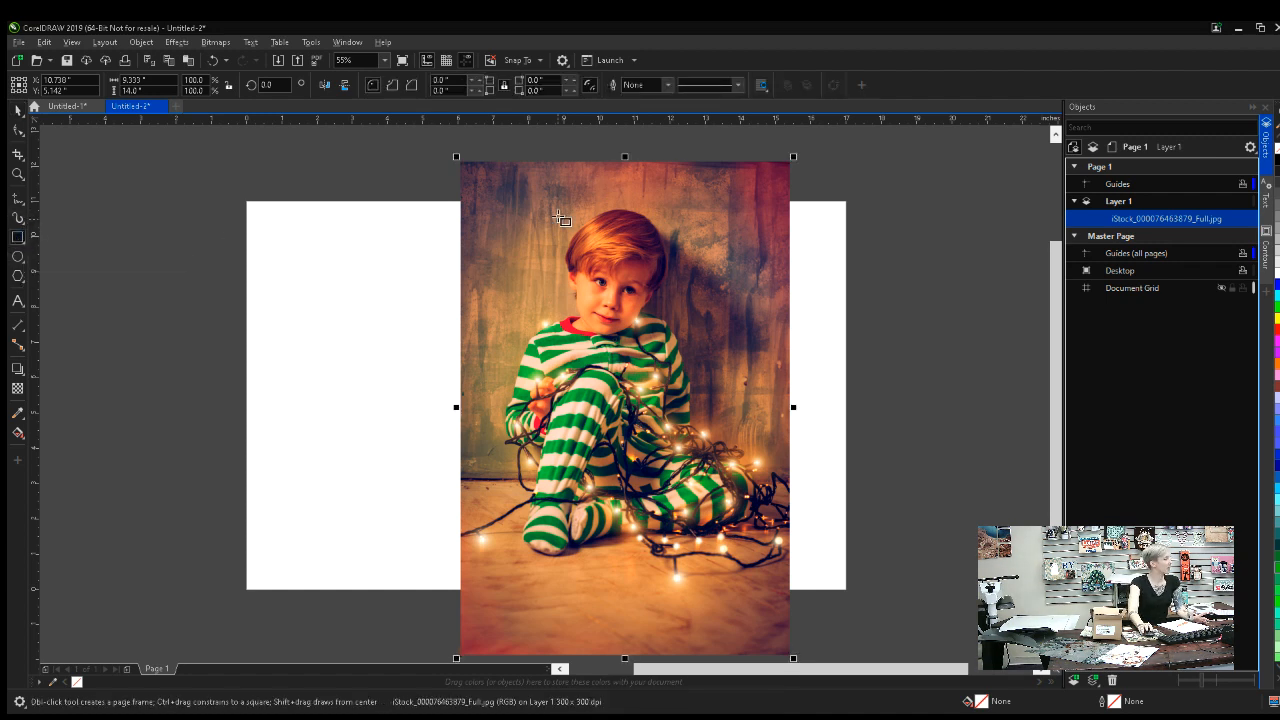
{"action": "left_click_drag", "start_coordinate": [507, 205], "coordinate": [768, 553]}
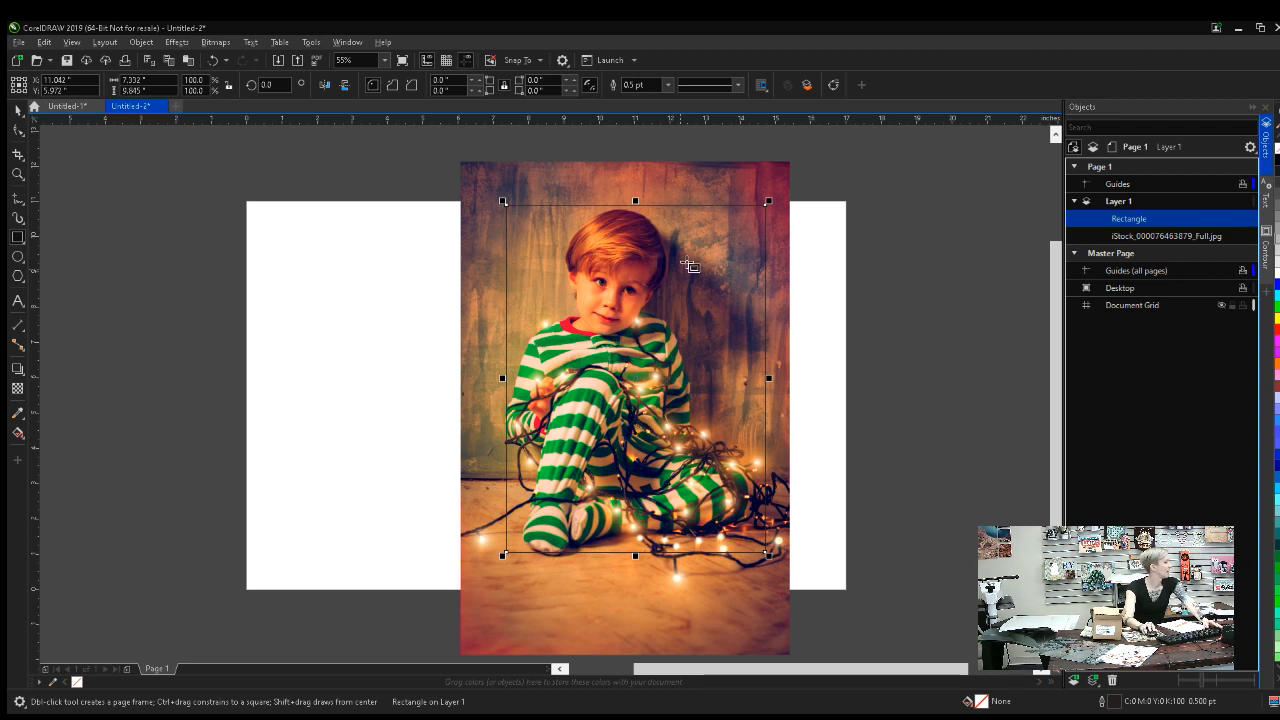
{"action": "left_click", "coordinate": [15, 113]}
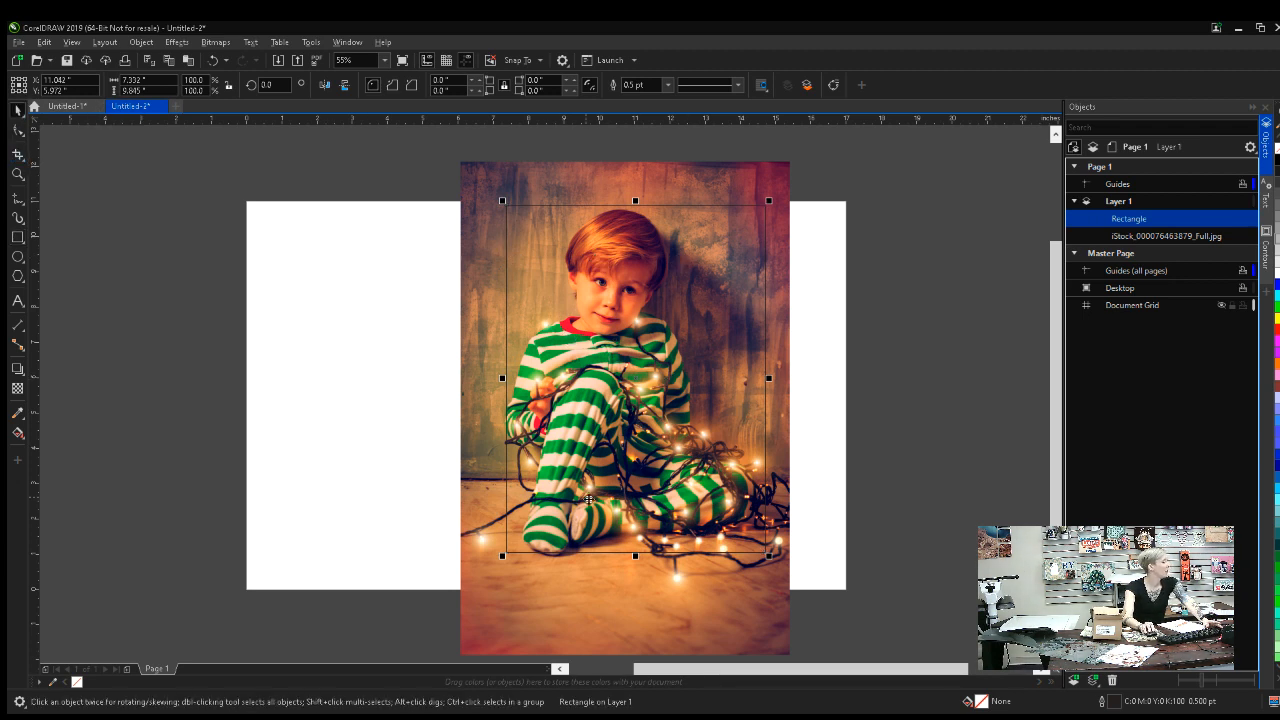
Scale the photo down to about 6.46 by 9.69 inches and the rectangle to about 5.25 by 7.05 inches around the boy
{"action": "left_click", "coordinate": [664, 609]}
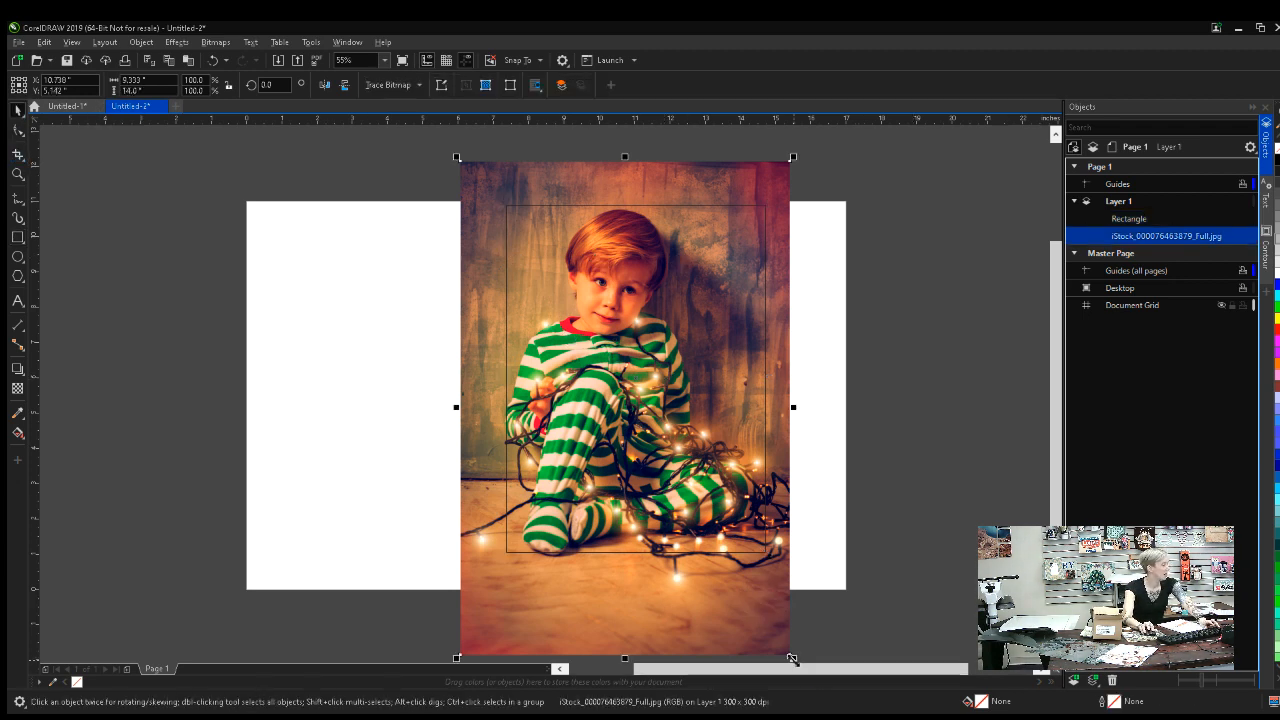
{"action": "left_click_drag", "start_coordinate": [790, 655], "coordinate": [725, 621]}
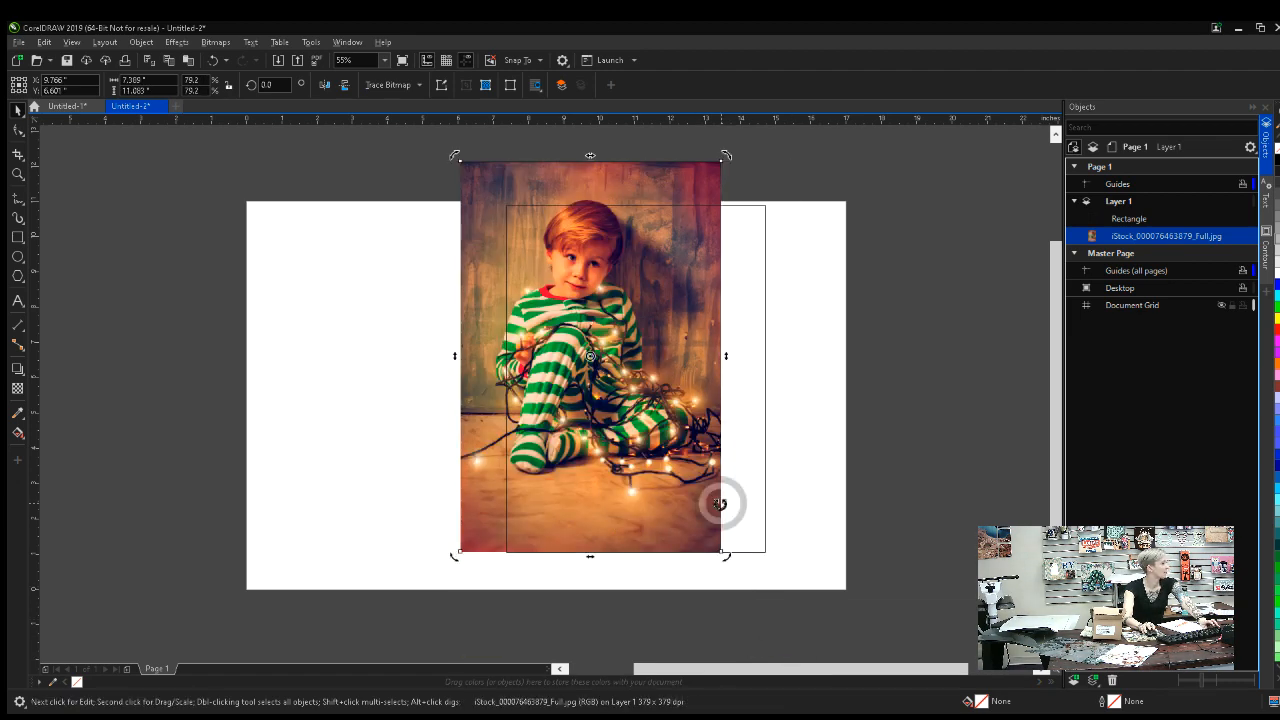
{"action": "left_click", "coordinate": [765, 542]}
{"action": "left_click_drag", "start_coordinate": [768, 555], "coordinate": [695, 456]}
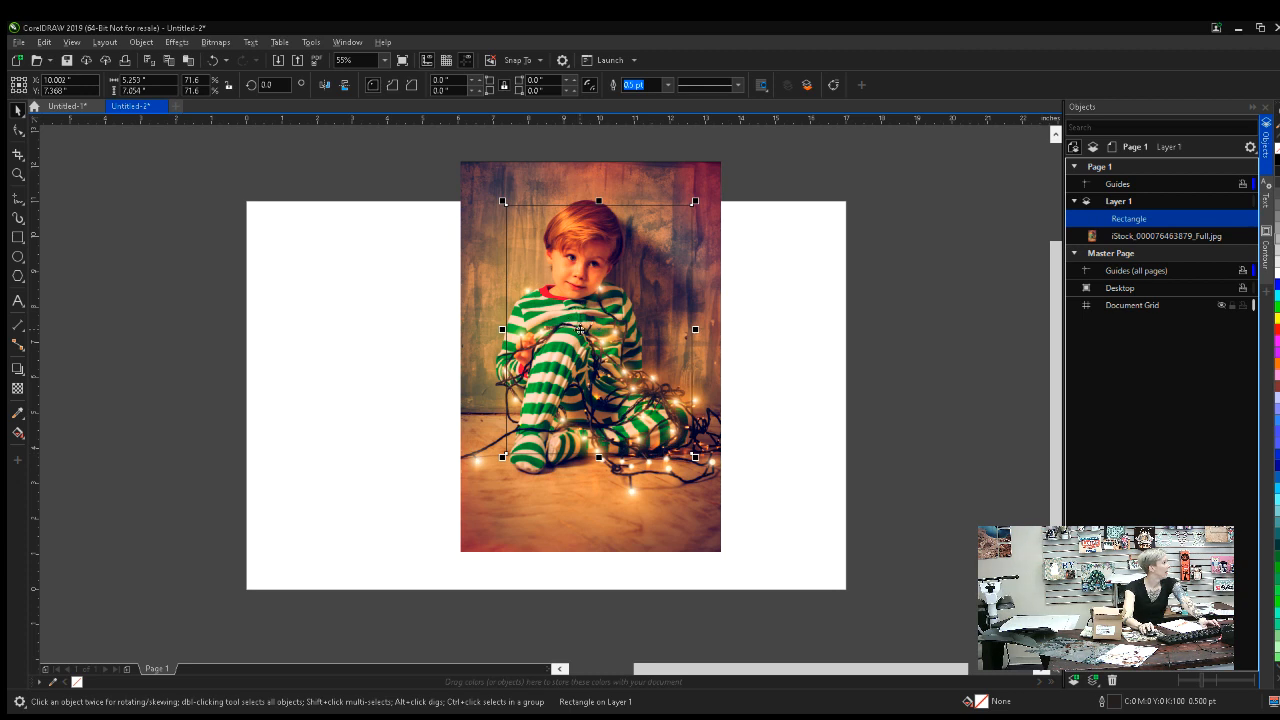
{"action": "mouse_move", "coordinate": [580, 330]}
{"action": "left_mouse_down"}
{"action": "mouse_move", "coordinate": [572, 342]}
{"action": "mouse_move", "coordinate": [562, 331]}
{"action": "left_mouse_up"}
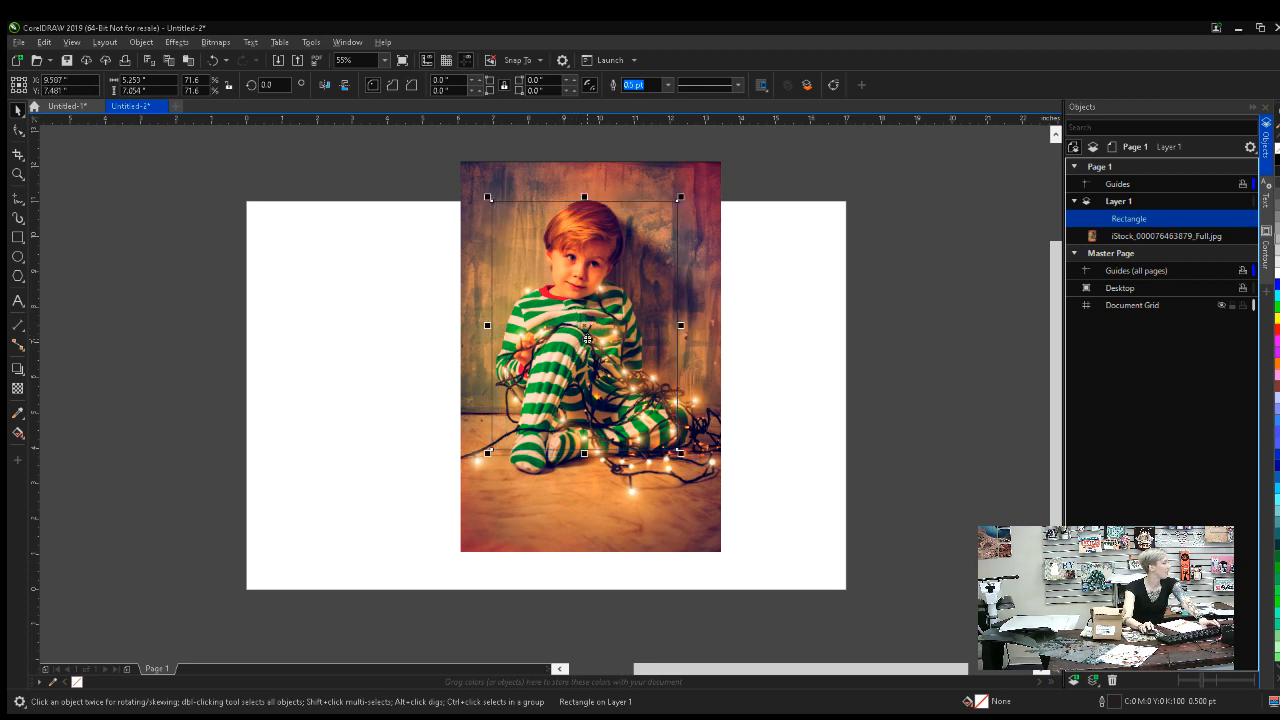
{"action": "left_click", "coordinate": [689, 517]}
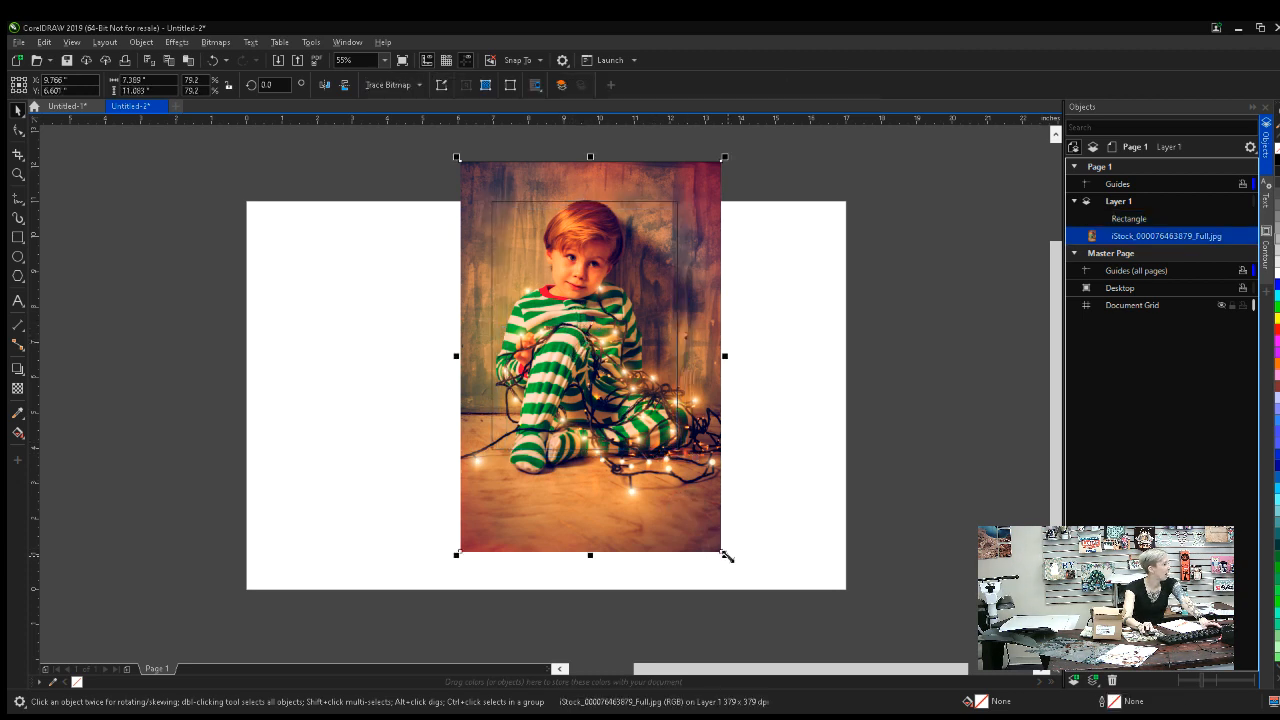
{"action": "left_click_drag", "start_coordinate": [721, 551], "coordinate": [690, 505]}
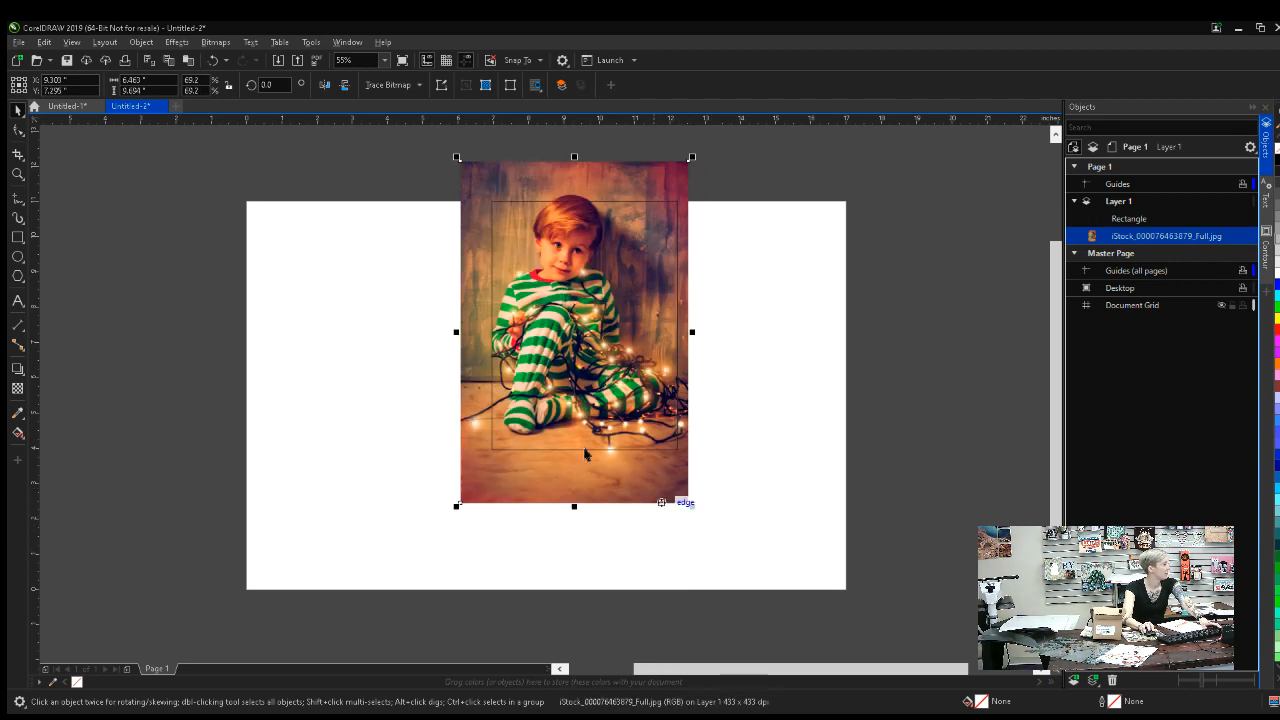
Set the rectangle's size to 5.25 inches wide by 7.25 inches high
{"action": "left_click", "coordinate": [585, 452]}
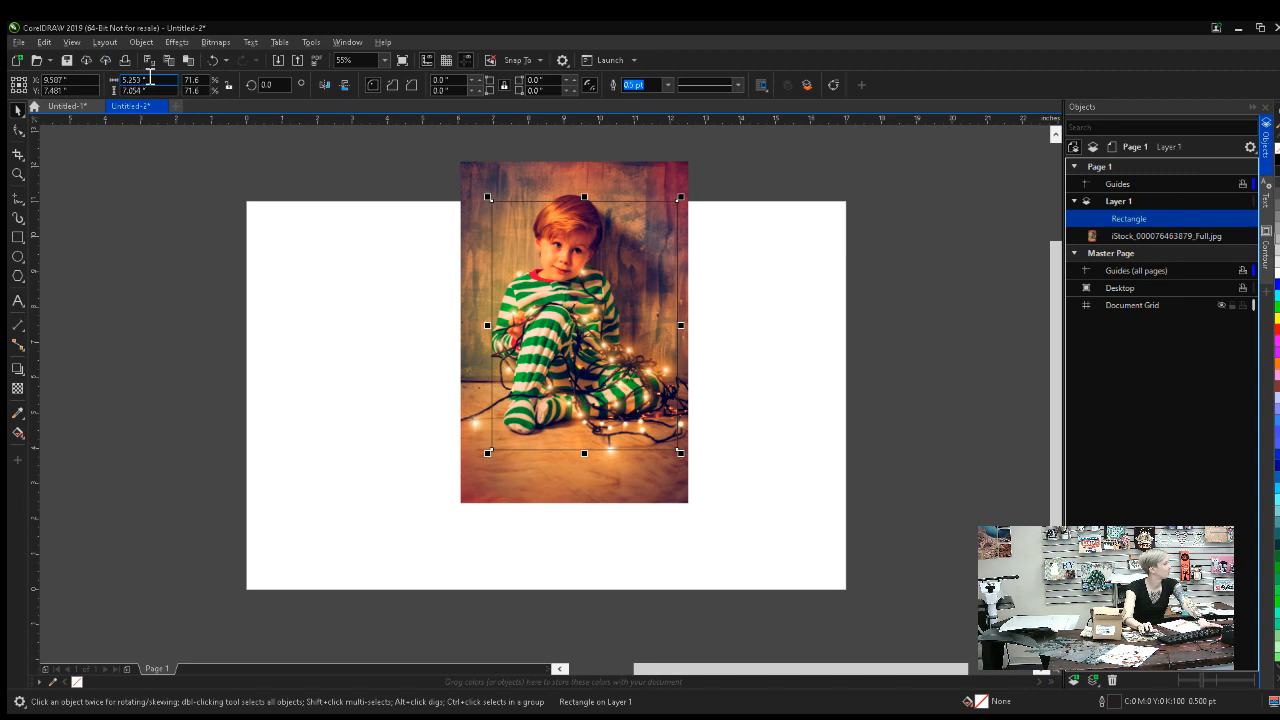
{"action": "left_click", "coordinate": [140, 79]}
{"action": "type", "text": "5.25"}
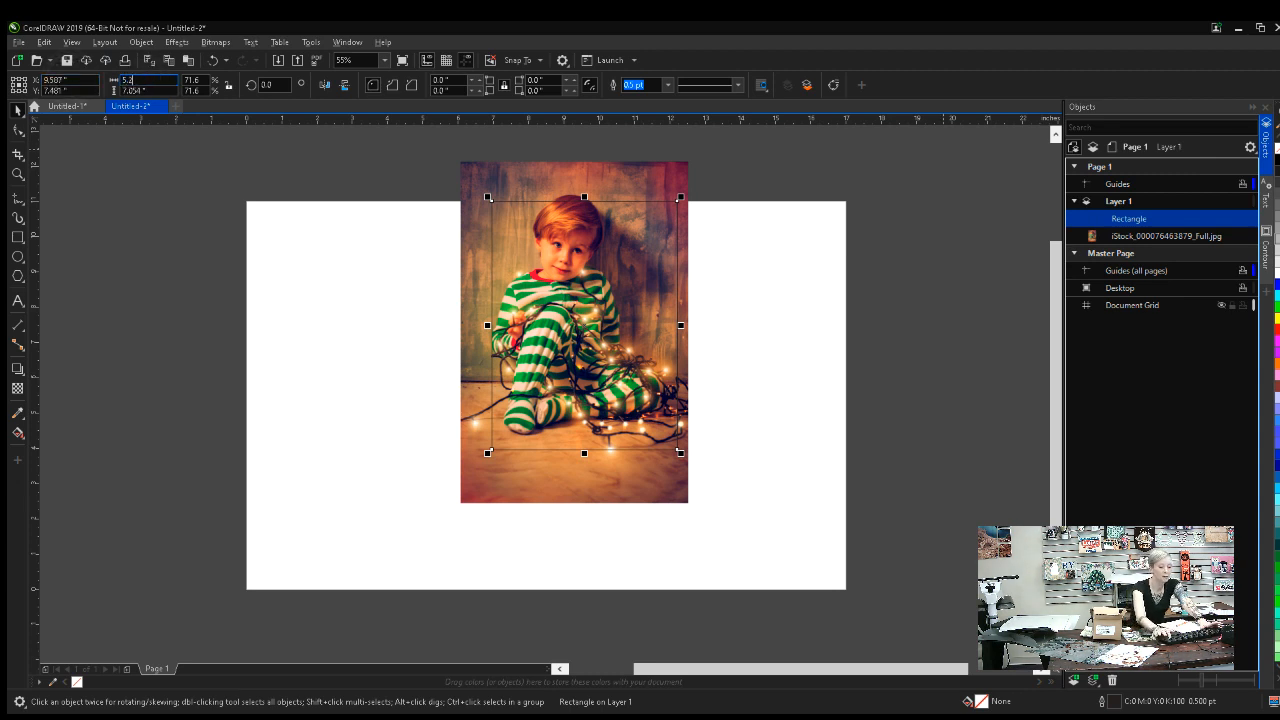
{"action": "key", "text": "Tab"}
{"action": "type", "text": "7.25"}
{"action": "key", "text": "Return"}
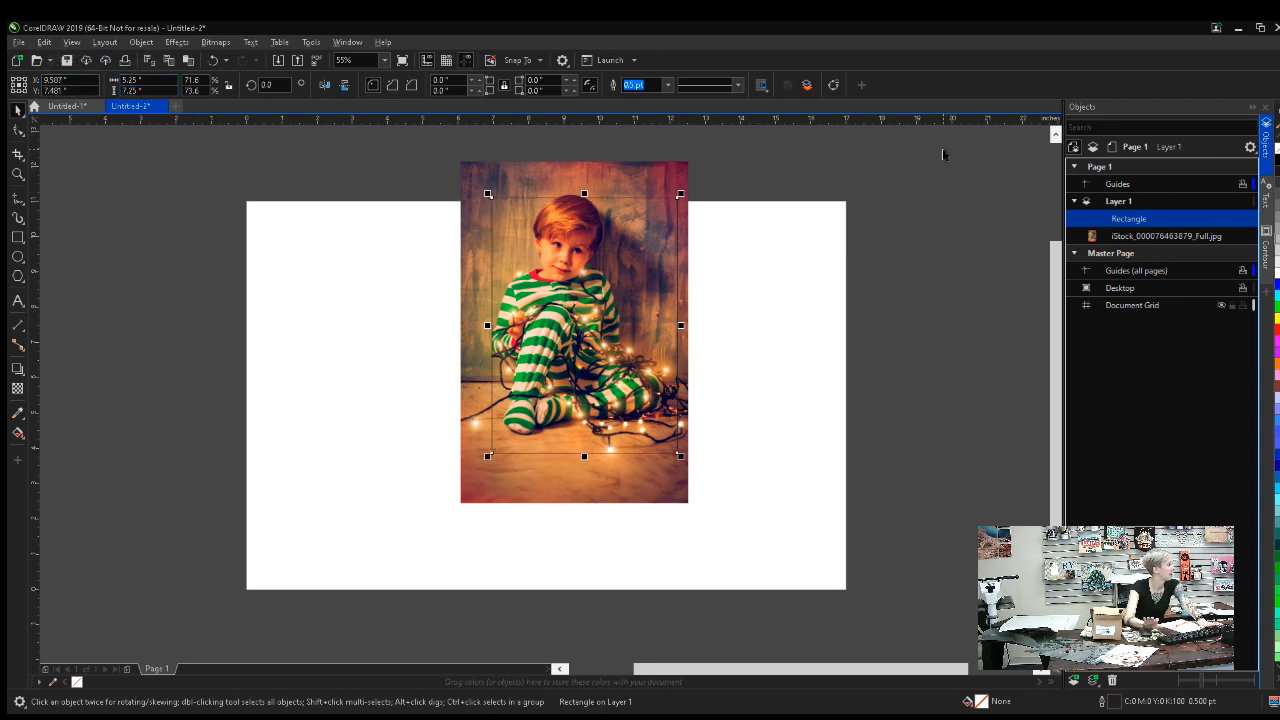
Center the photo and the rectangle together on the page
{"action": "left_click_drag", "start_coordinate": [434, 162], "coordinate": [796, 546]}
{"action": "key", "text": "p"}
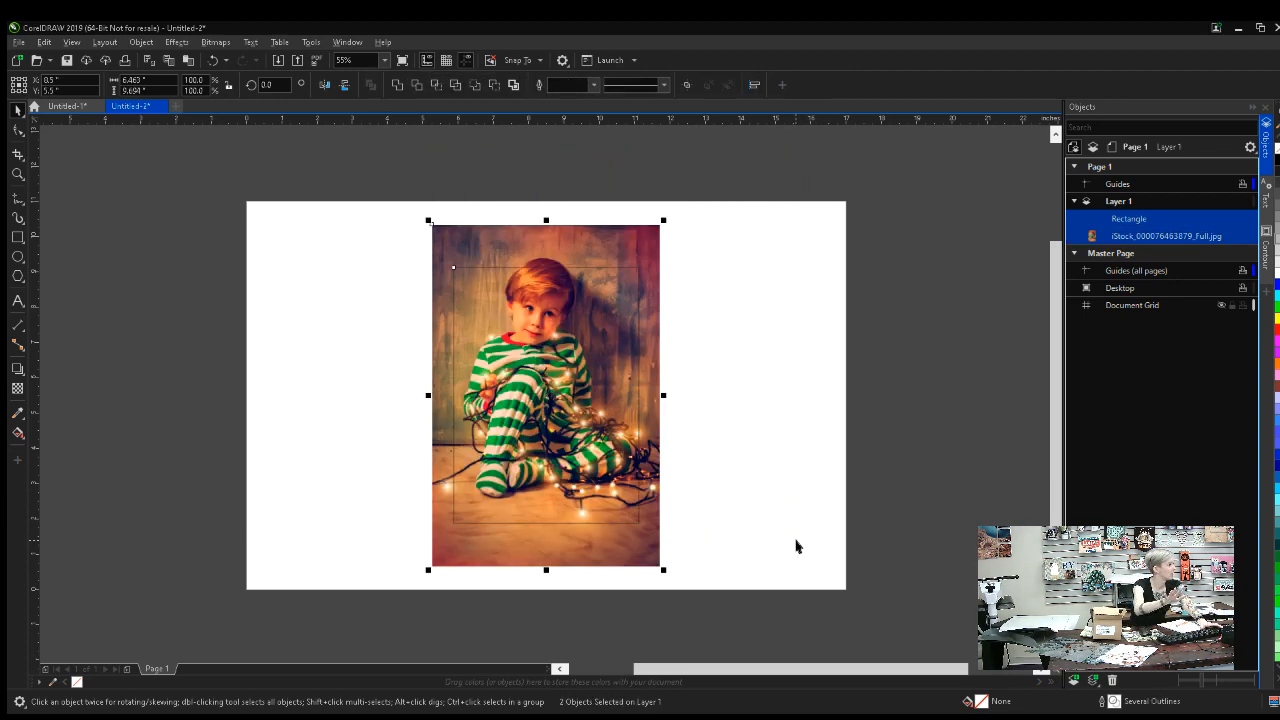
{"action": "left_click", "coordinate": [699, 517]}
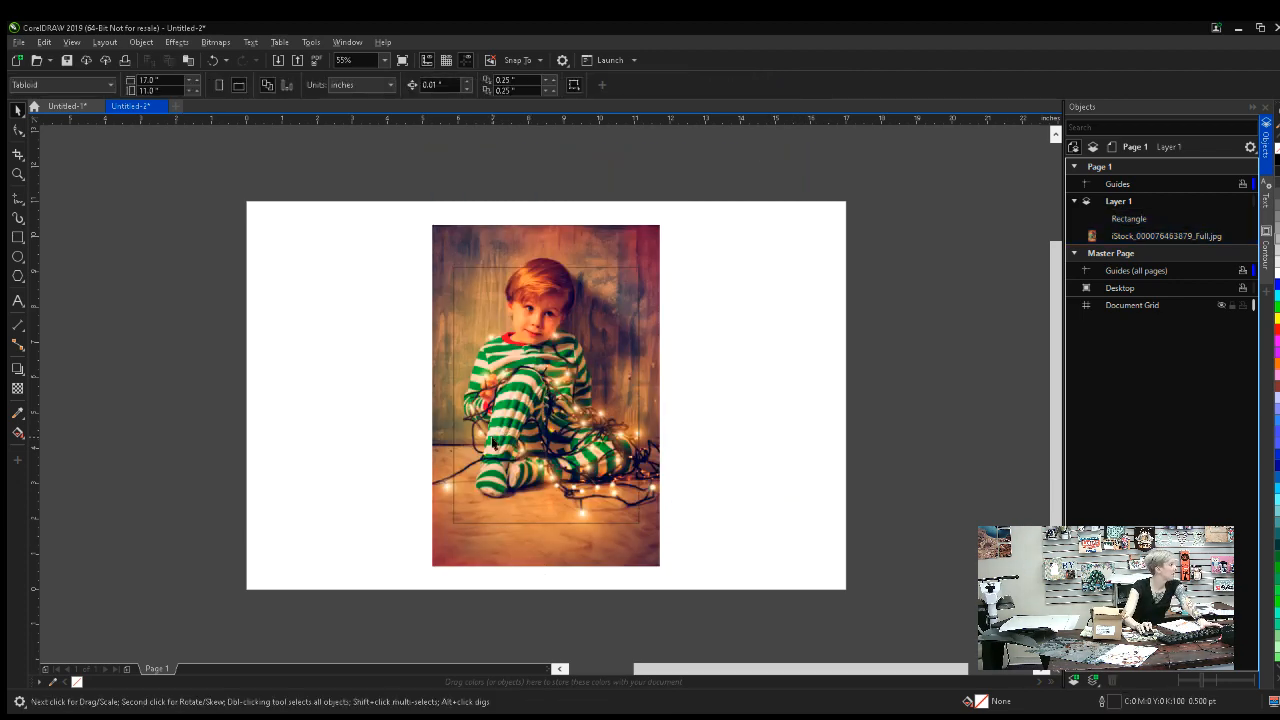
Move the photo slightly down and left so the boy's head fits inside the rectangle, and color the rectangle's outline green
{"action": "scroll", "coordinate": [493, 443], "scroll_direction": "up", "scroll_amount": 3}
{"action": "left_click_drag", "start_coordinate": [565, 399], "coordinate": [552, 422]}
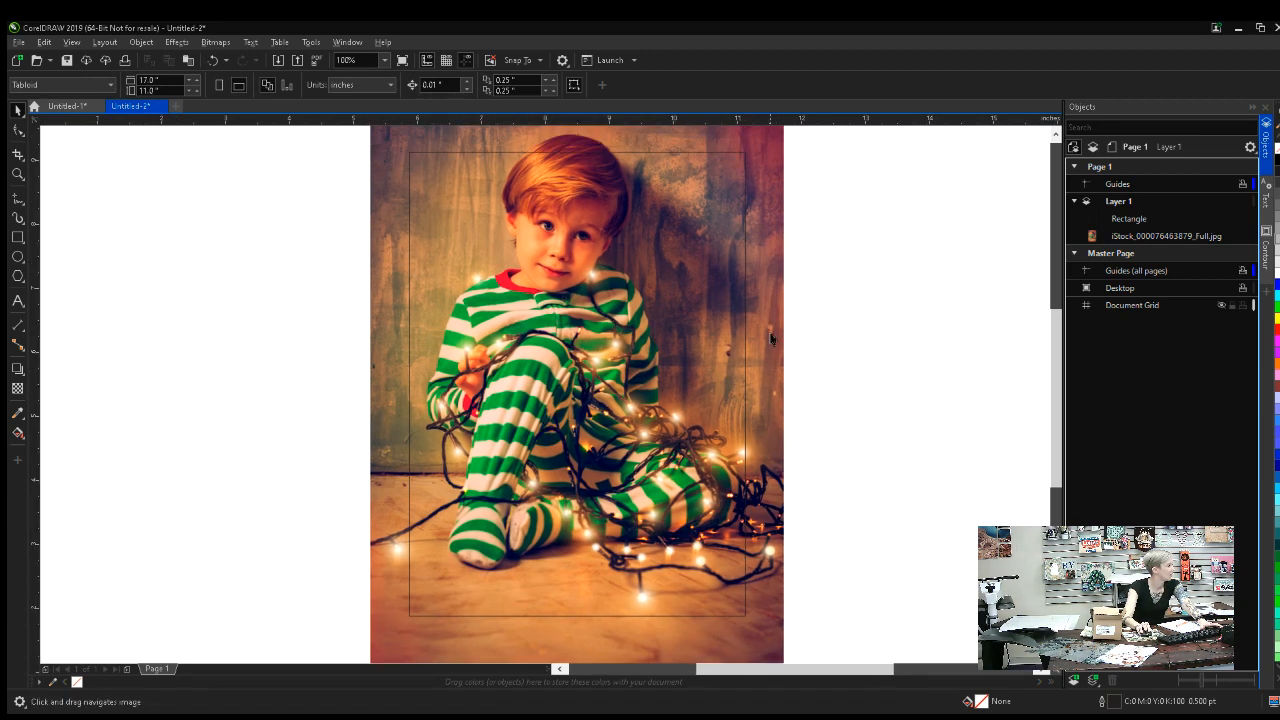
{"action": "left_click", "coordinate": [771, 340]}
{"action": "left_click_drag", "start_coordinate": [766, 341], "coordinate": [762, 353]}
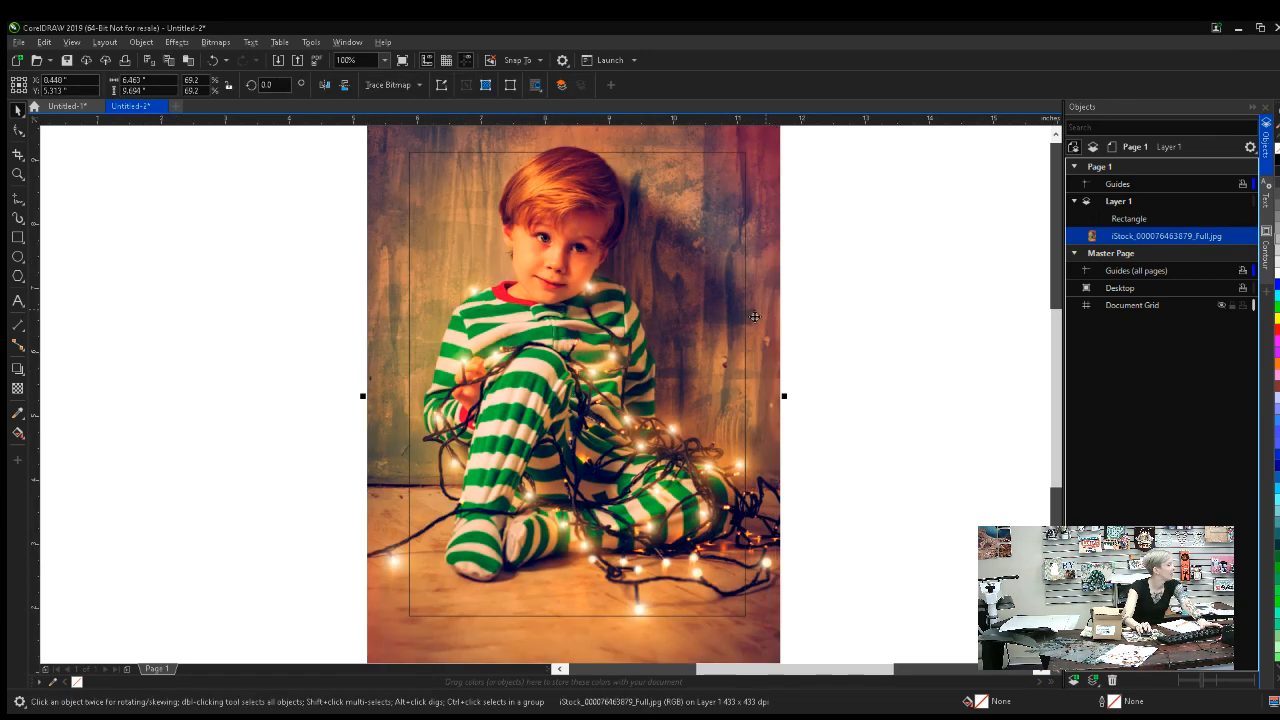
{"action": "left_click", "coordinate": [745, 340]}
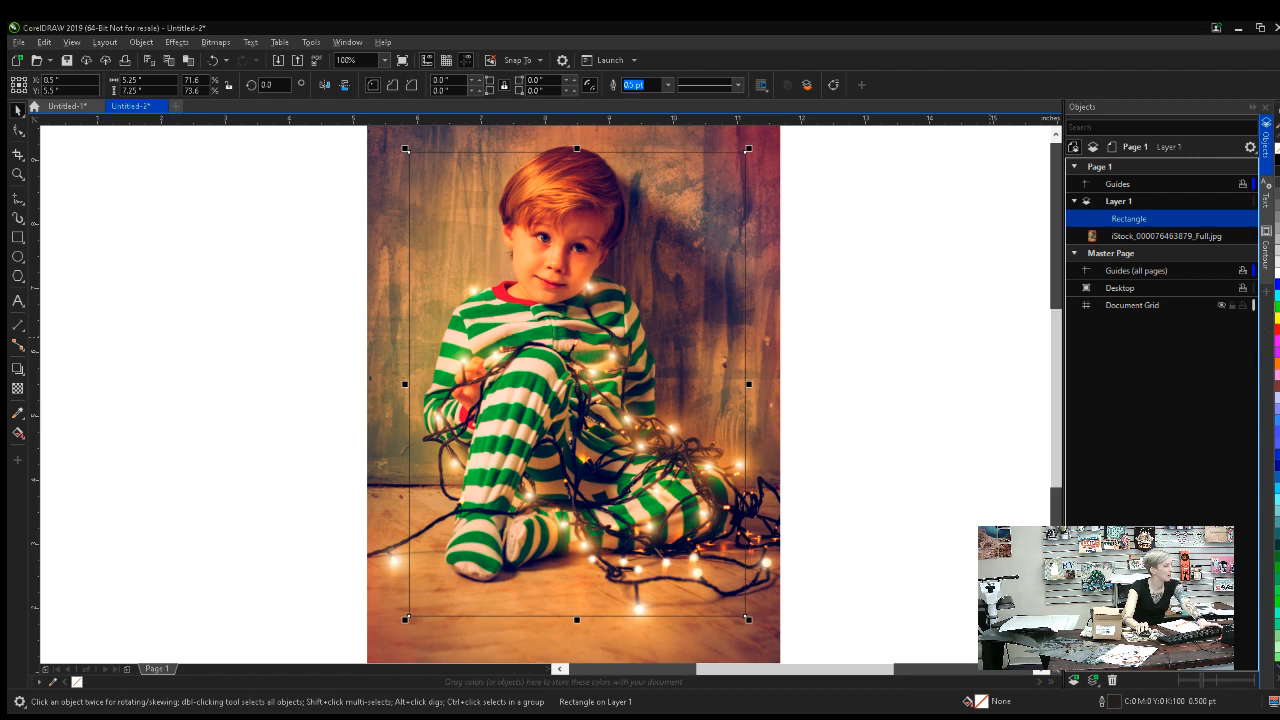
{"action": "left_click", "coordinate": [771, 290]}
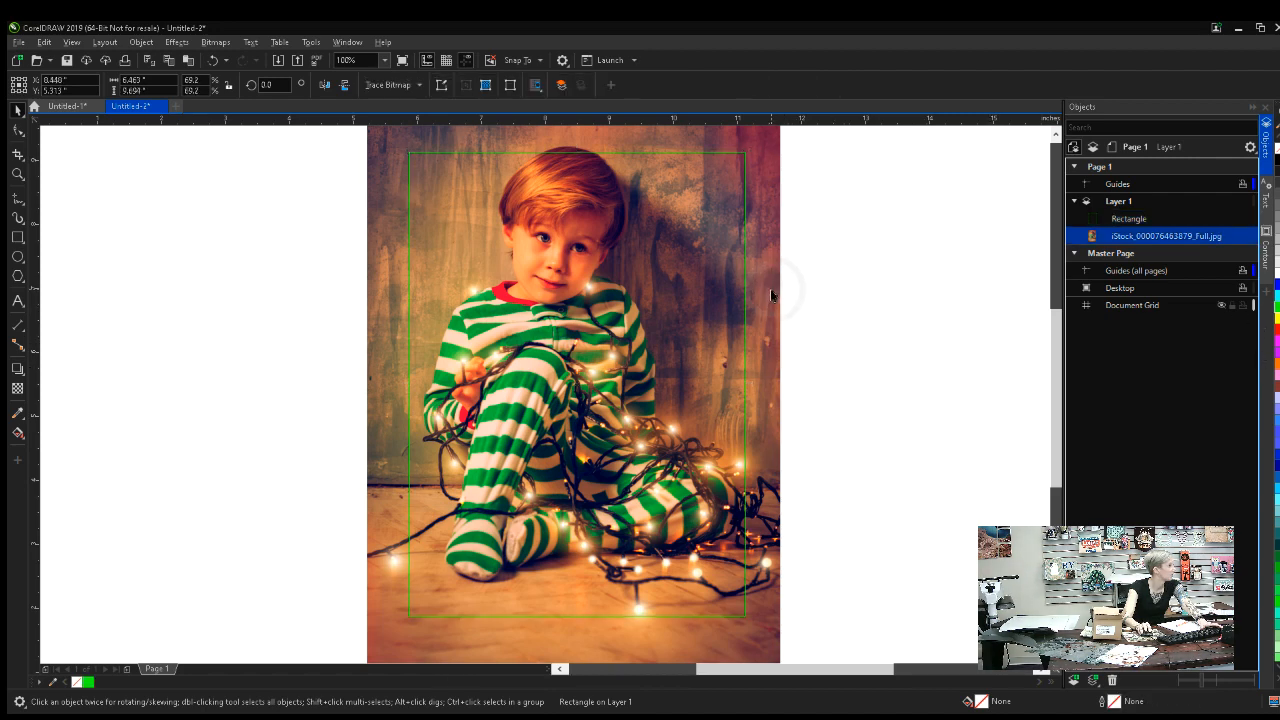
{"action": "left_click_drag", "start_coordinate": [771, 290], "coordinate": [767, 308]}
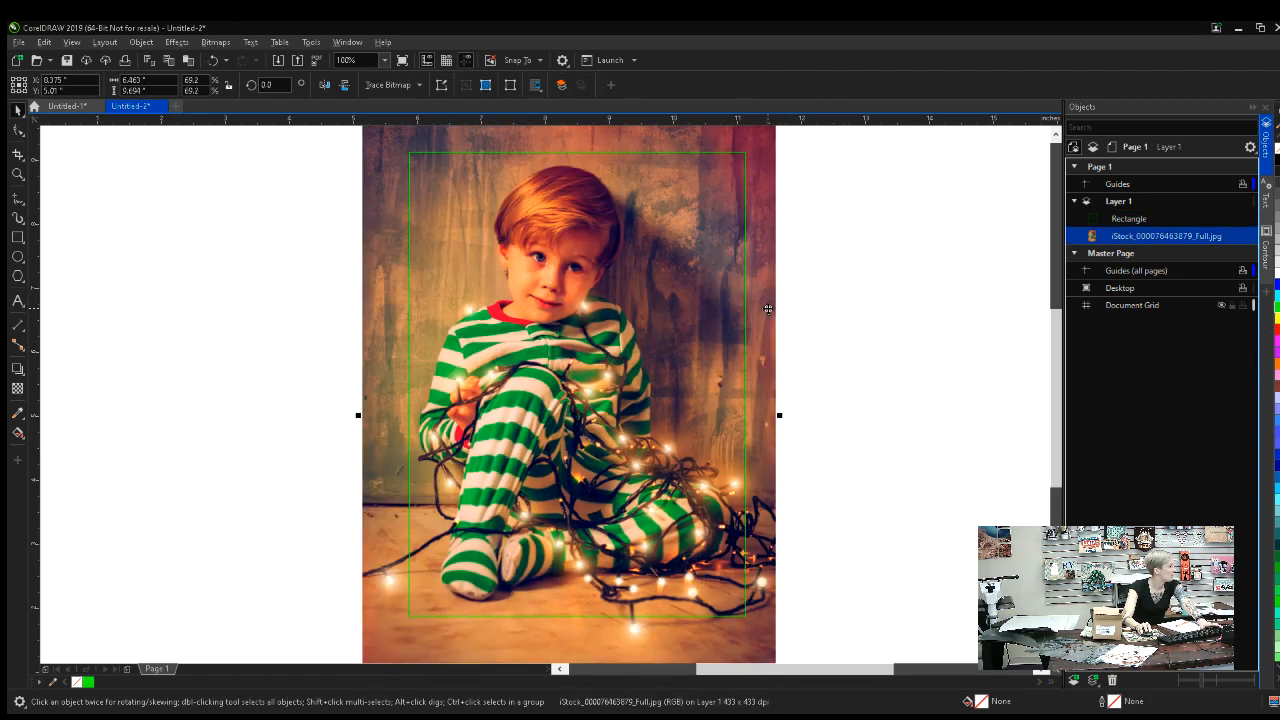
{"action": "left_click", "coordinate": [767, 308]}
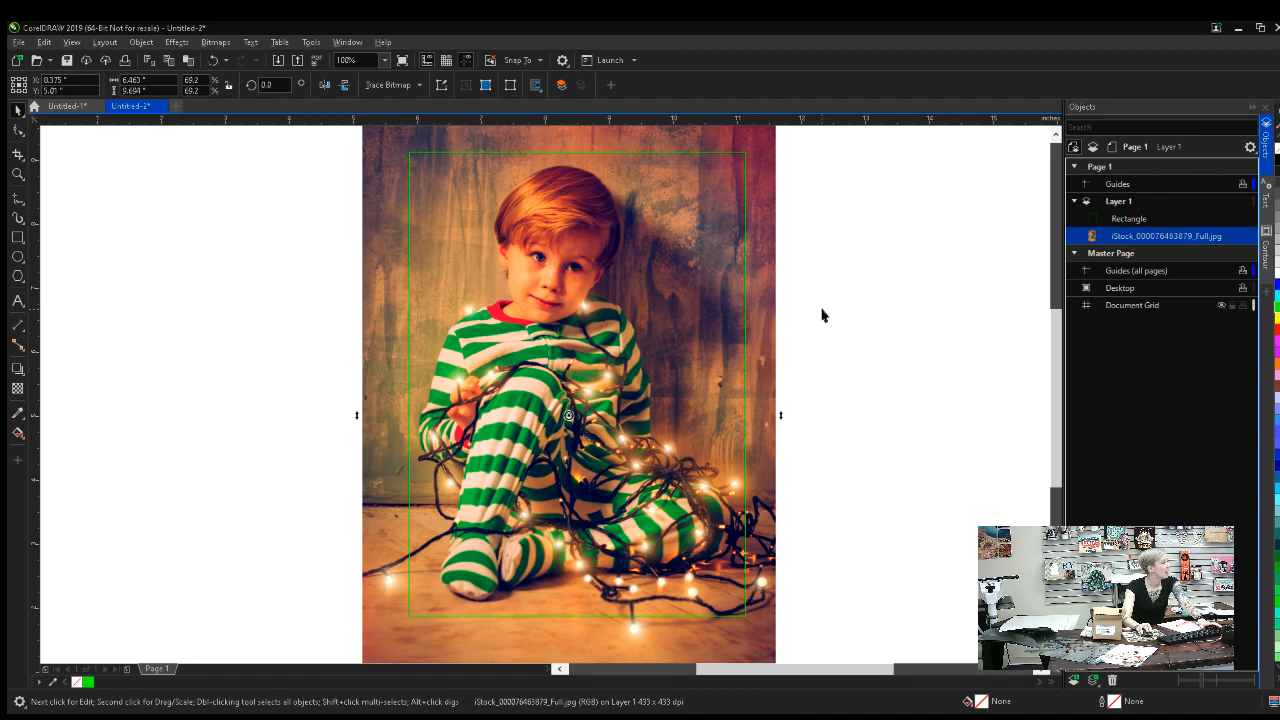
Intersect the green rectangle with the photo and delete the original photo, leaving only the 5.25 by 7.25 inch crop
{"action": "scroll", "coordinate": [822, 315], "scroll_direction": "down", "scroll_amount": 2}
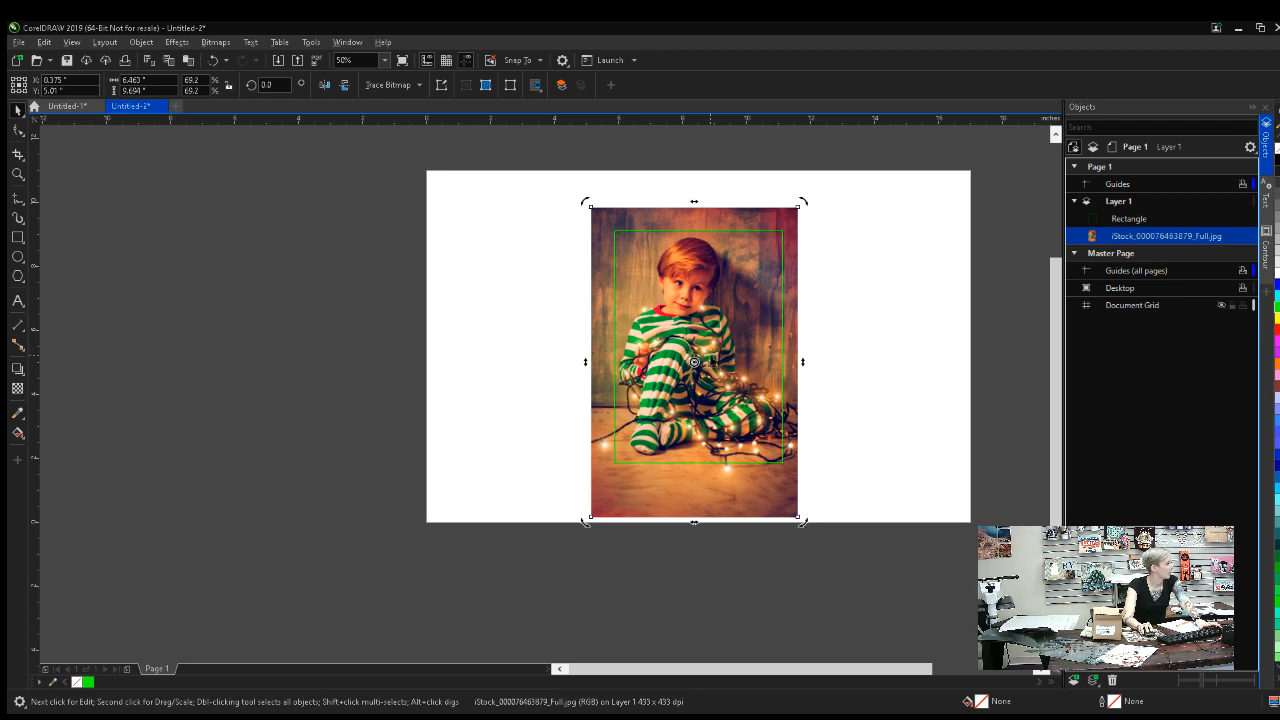
{"action": "left_click", "coordinate": [716, 350]}
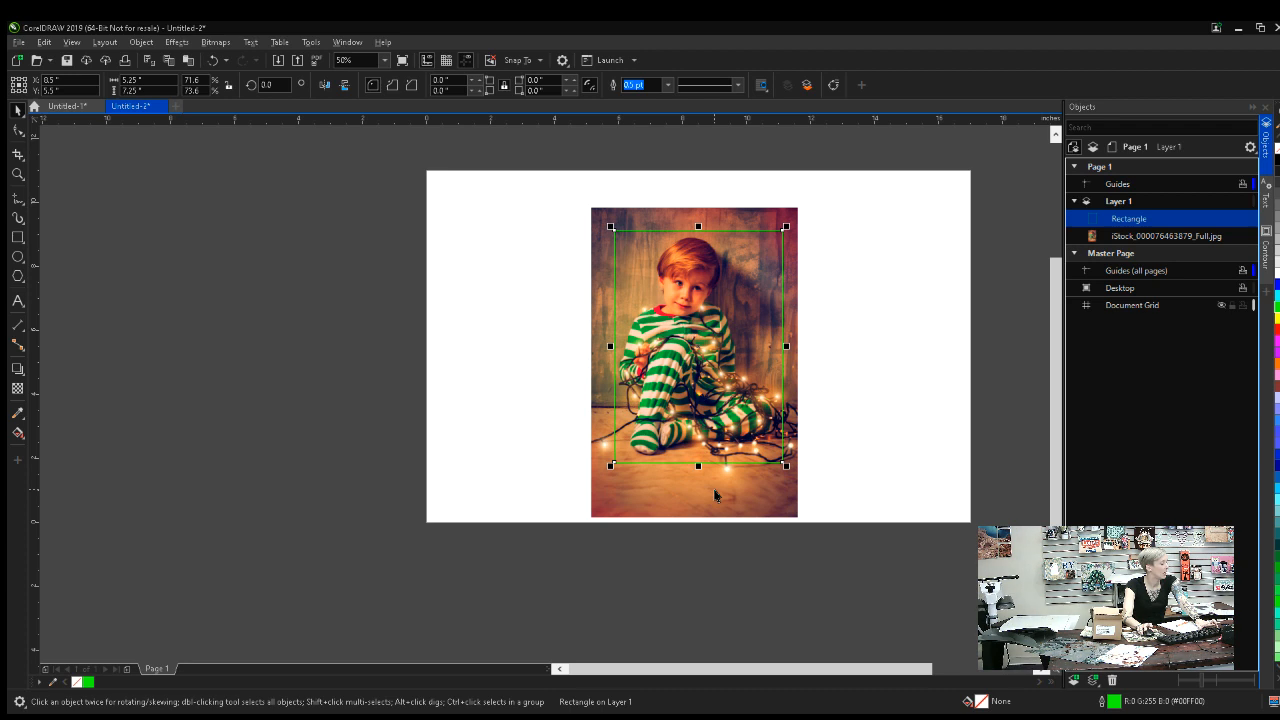
{"action": "left_click", "coordinate": [714, 491], "text": "shift"}
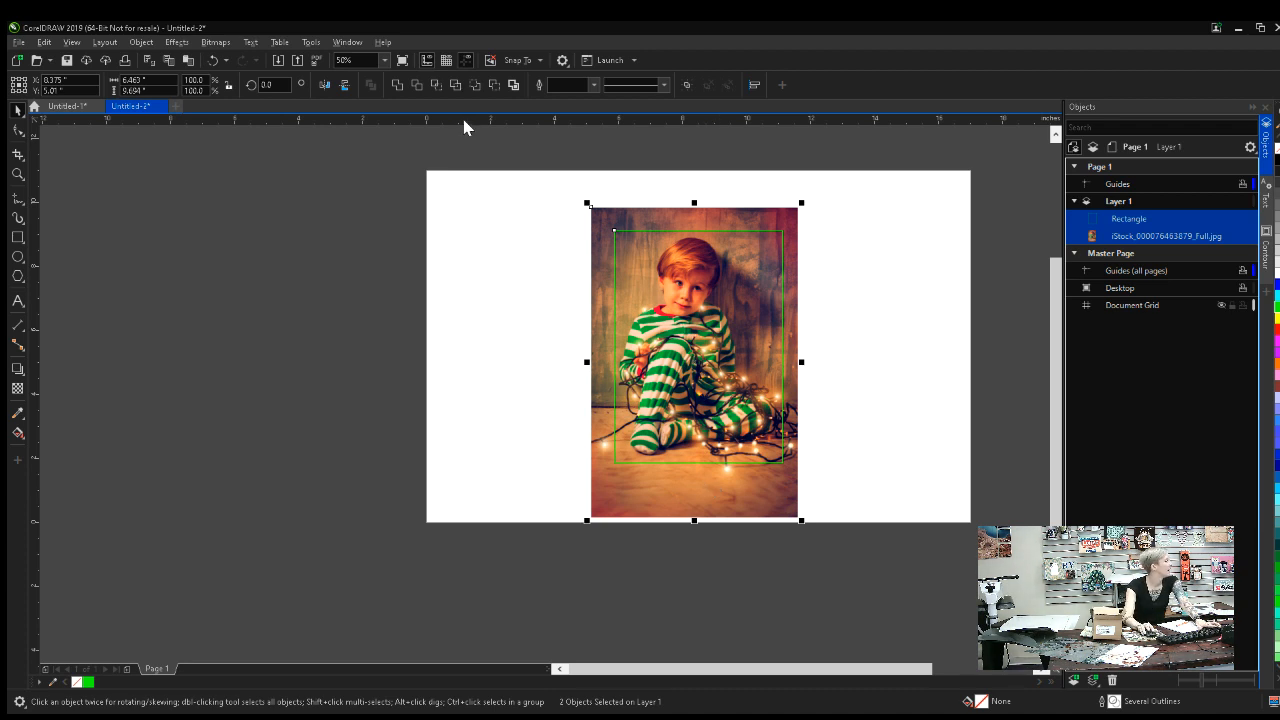
{"action": "left_click", "coordinate": [438, 89]}
{"action": "left_click", "coordinate": [739, 504]}
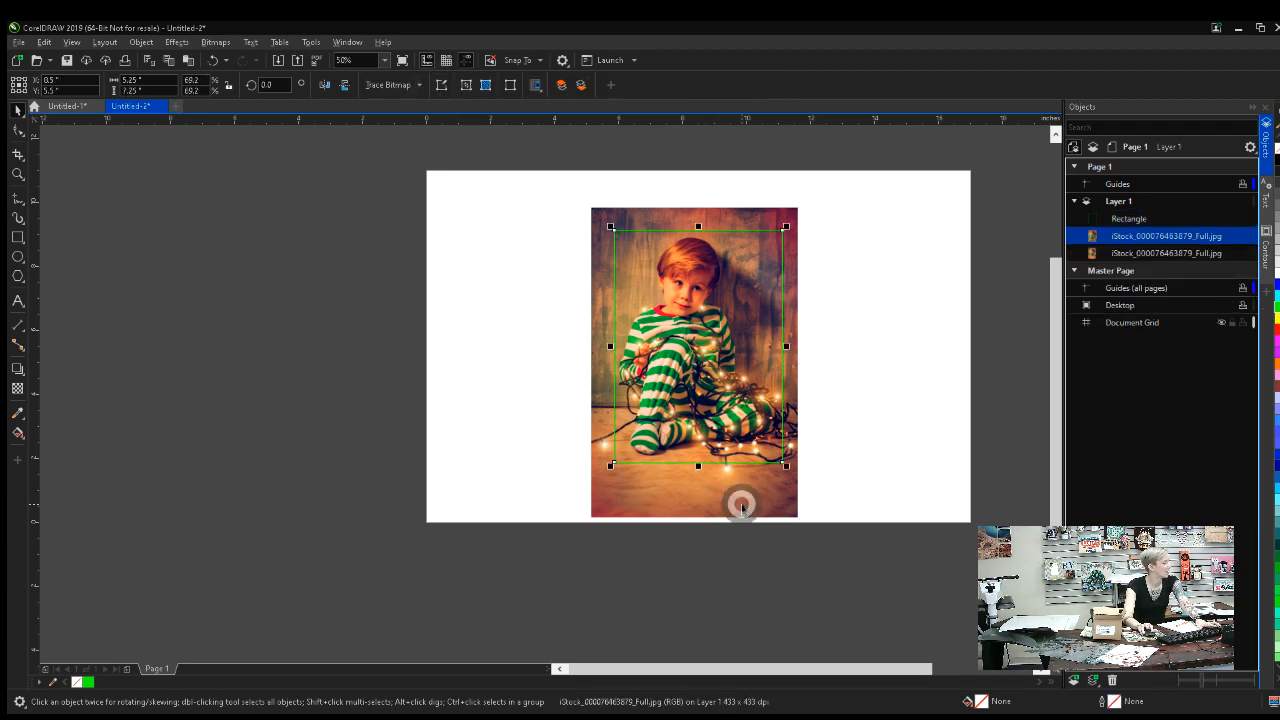
{"action": "key", "text": "Delete"}
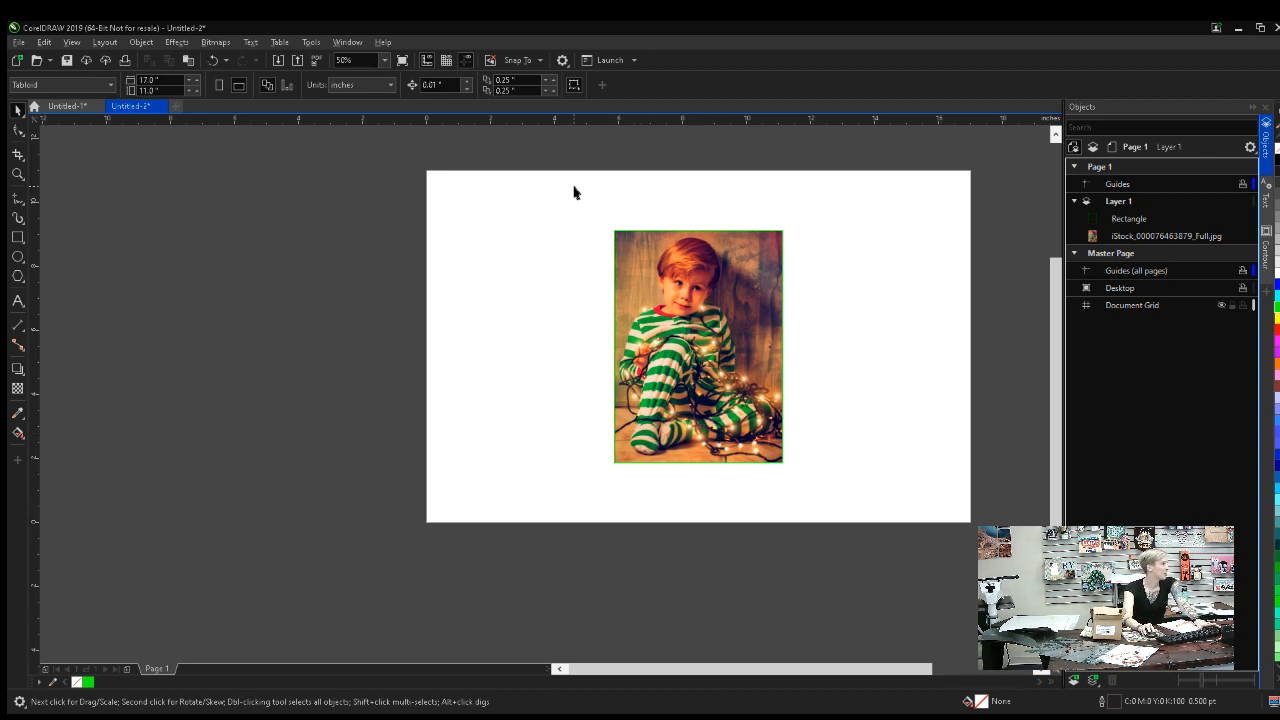
Draw a rectangle around the cropped photo and set its size to 8.25 inches wide by 10.25 inches high
{"action": "left_click_drag", "start_coordinate": [574, 190], "coordinate": [820, 517]}
{"action": "left_click", "coordinate": [18, 237]}
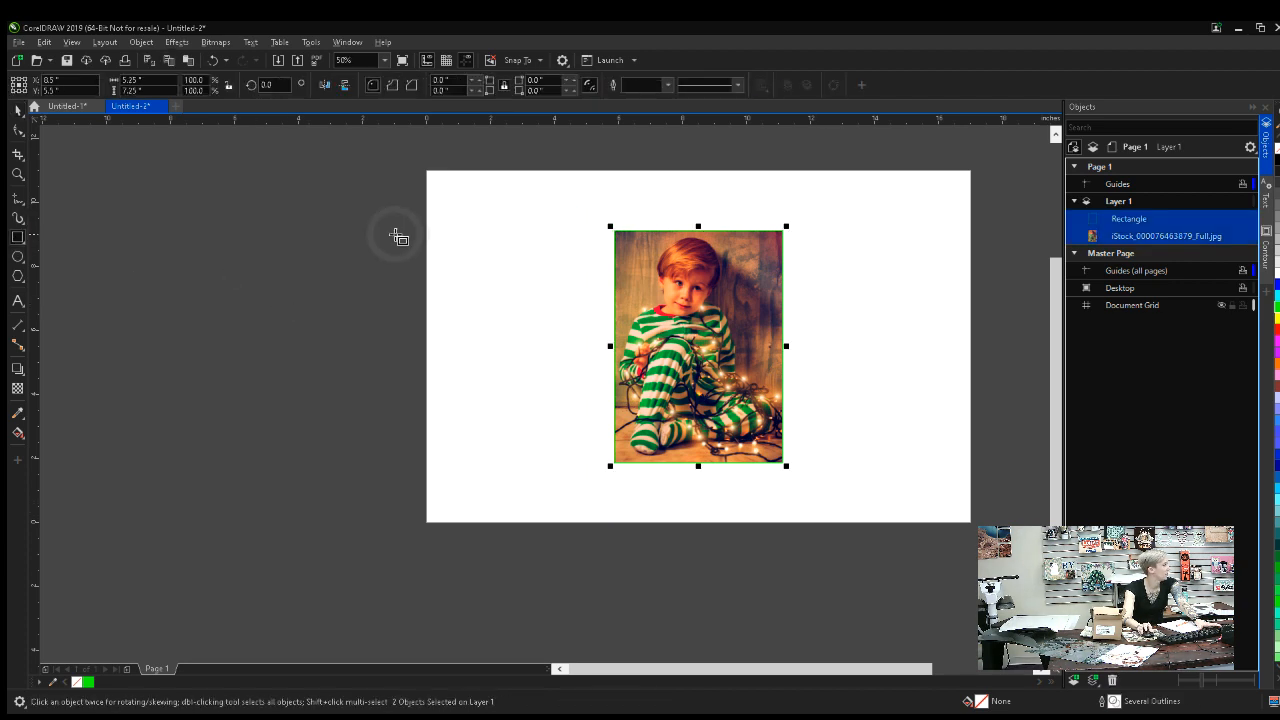
{"action": "left_click_drag", "start_coordinate": [580, 181], "coordinate": [820, 509]}
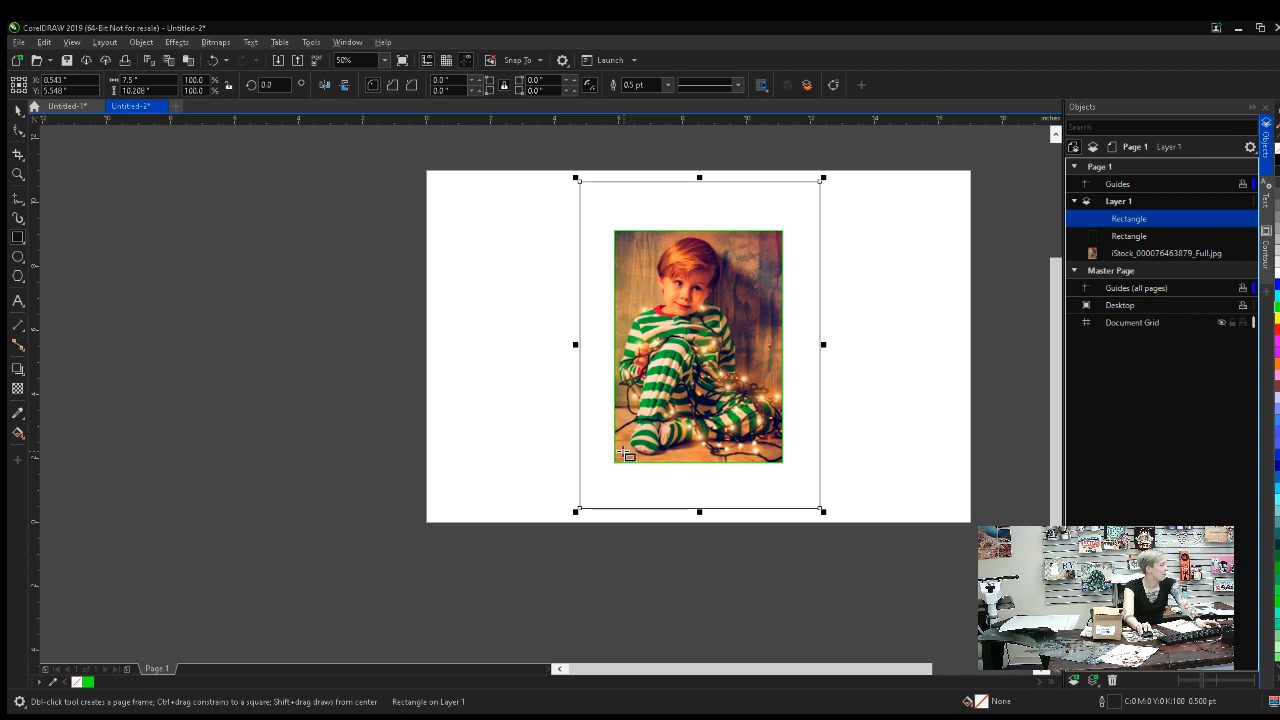
{"action": "left_click", "coordinate": [152, 83]}
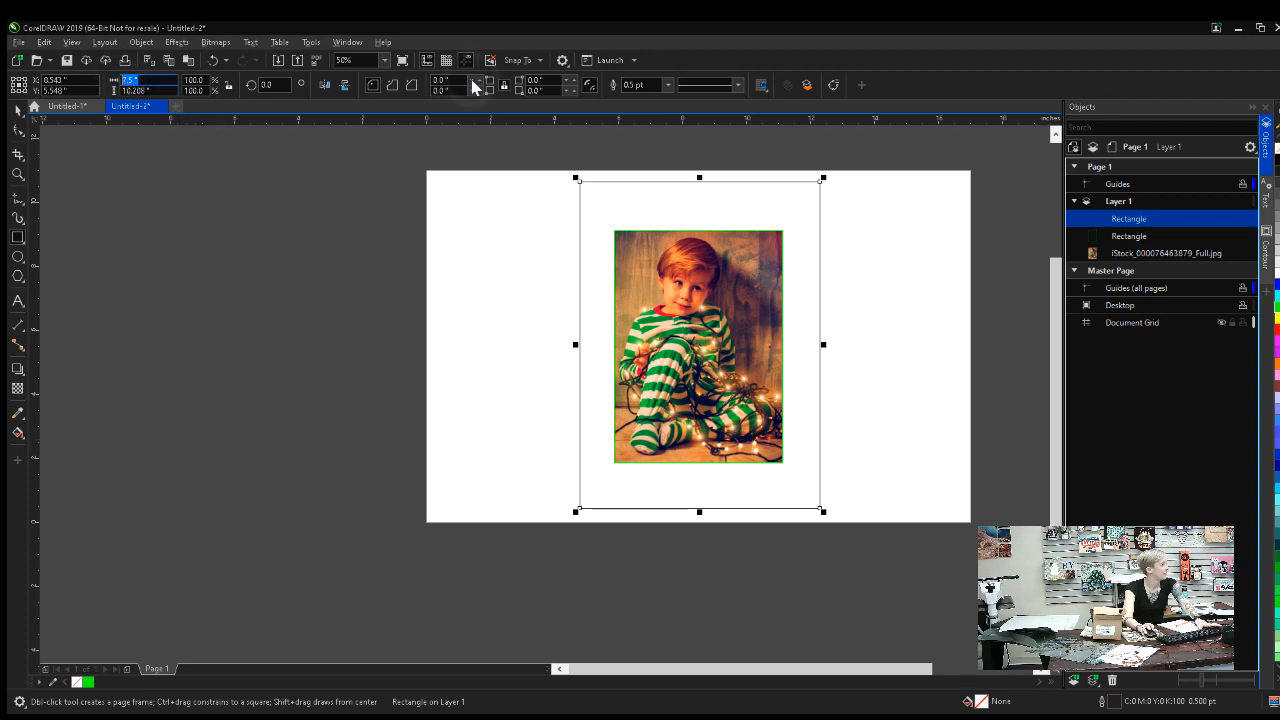
{"action": "type", "text": "8.25"}
{"action": "key", "text": "Tab"}
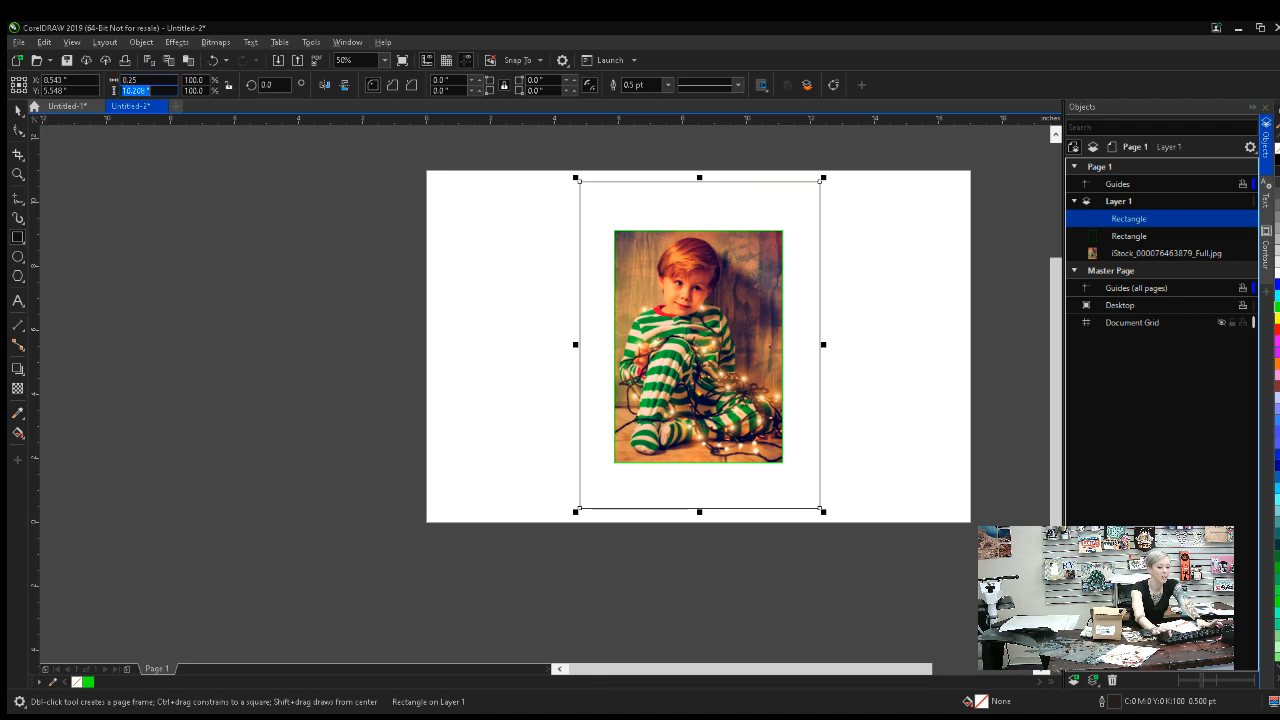
{"action": "type", "text": "10.25"}
{"action": "key", "text": "Return"}
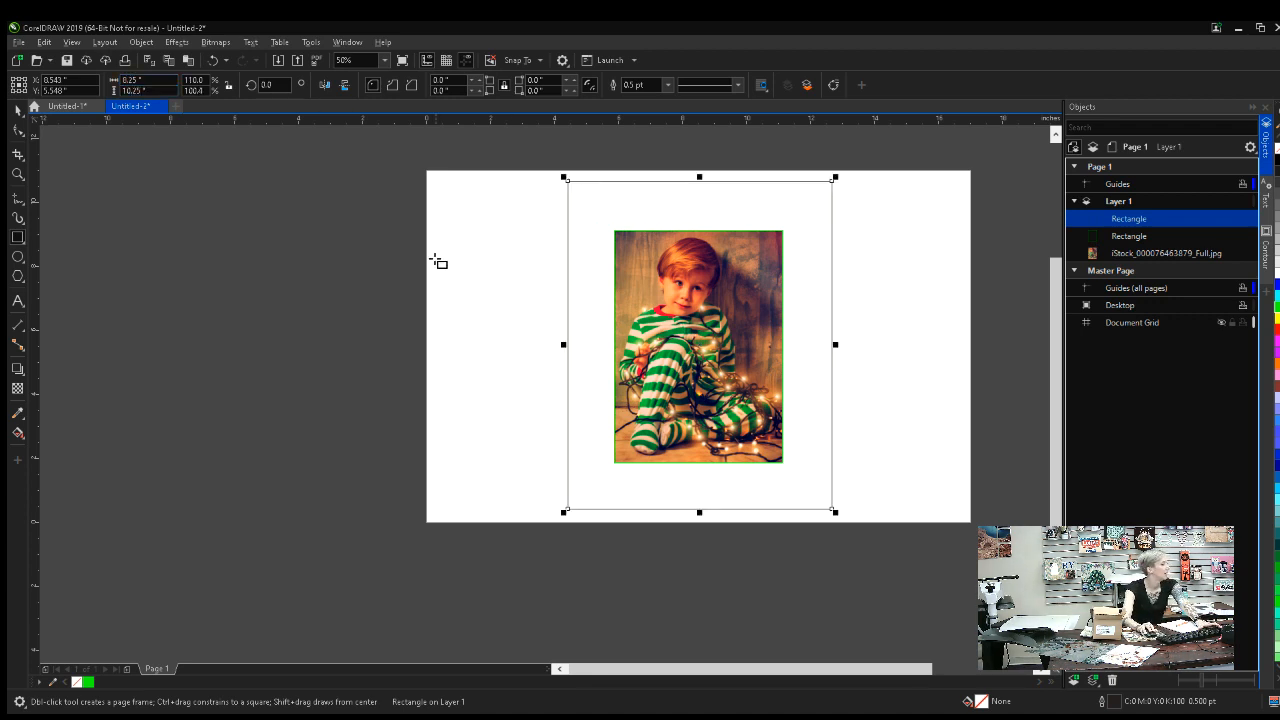
Center the large rectangle, the green-outlined rectangle and the photo together on the page
{"action": "left_click", "coordinate": [12, 108]}
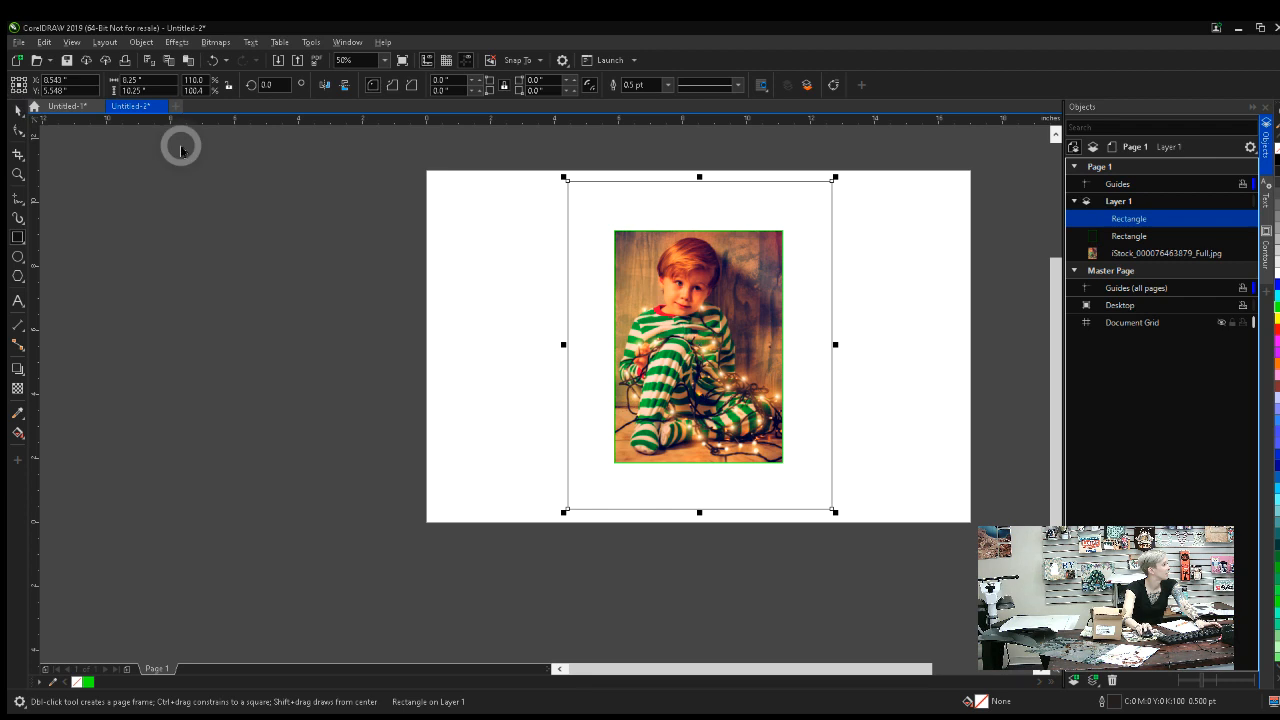
{"action": "left_click_drag", "start_coordinate": [509, 149], "coordinate": [927, 540]}
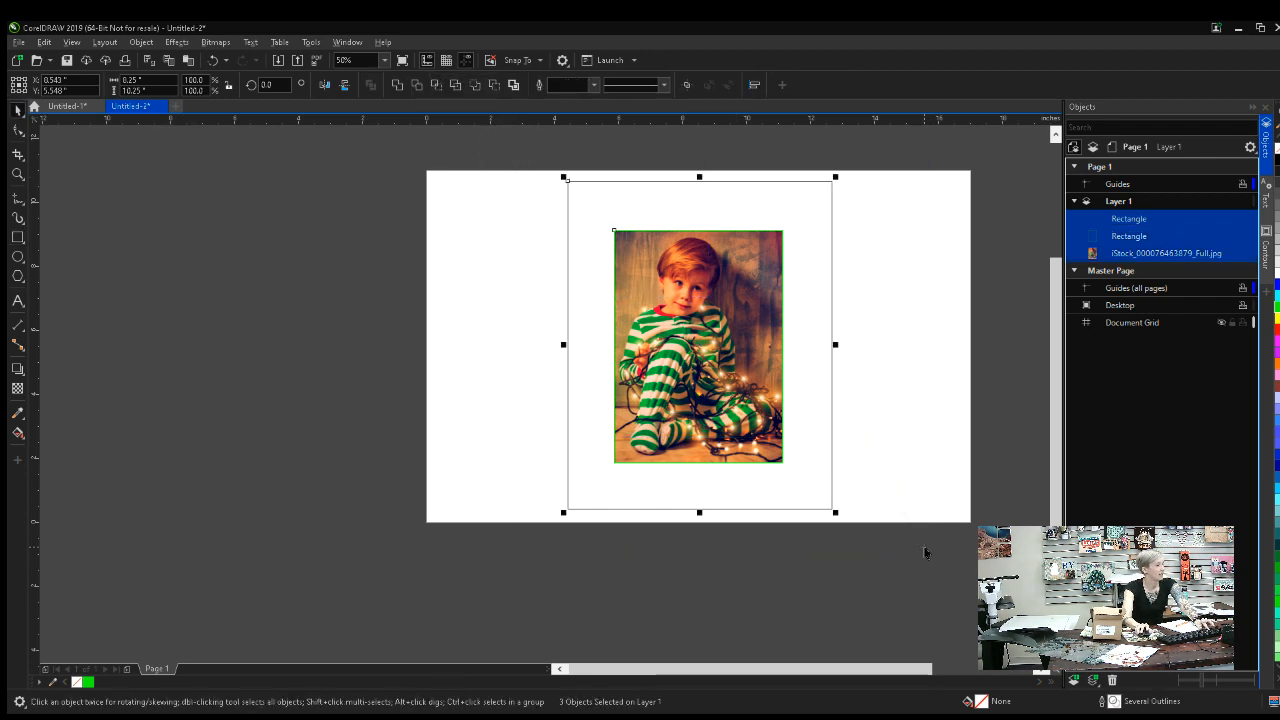
{"action": "key", "text": "p"}
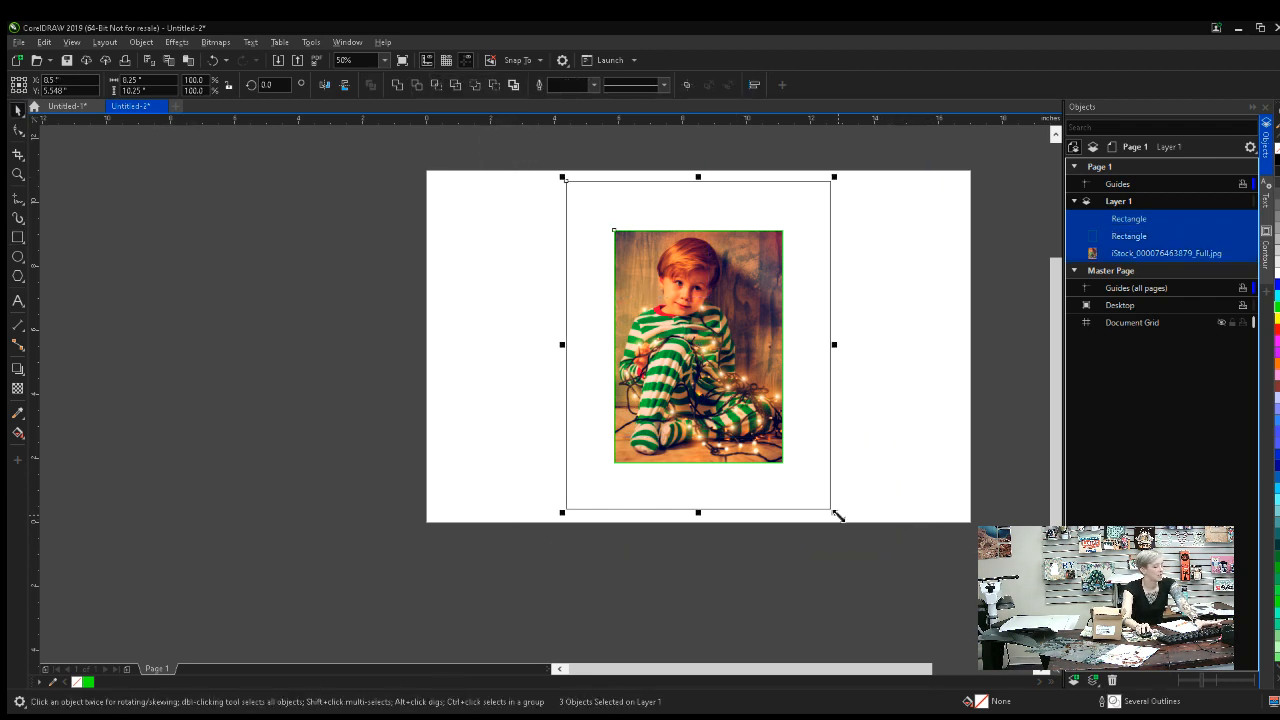
{"action": "left_click", "coordinate": [947, 414]}
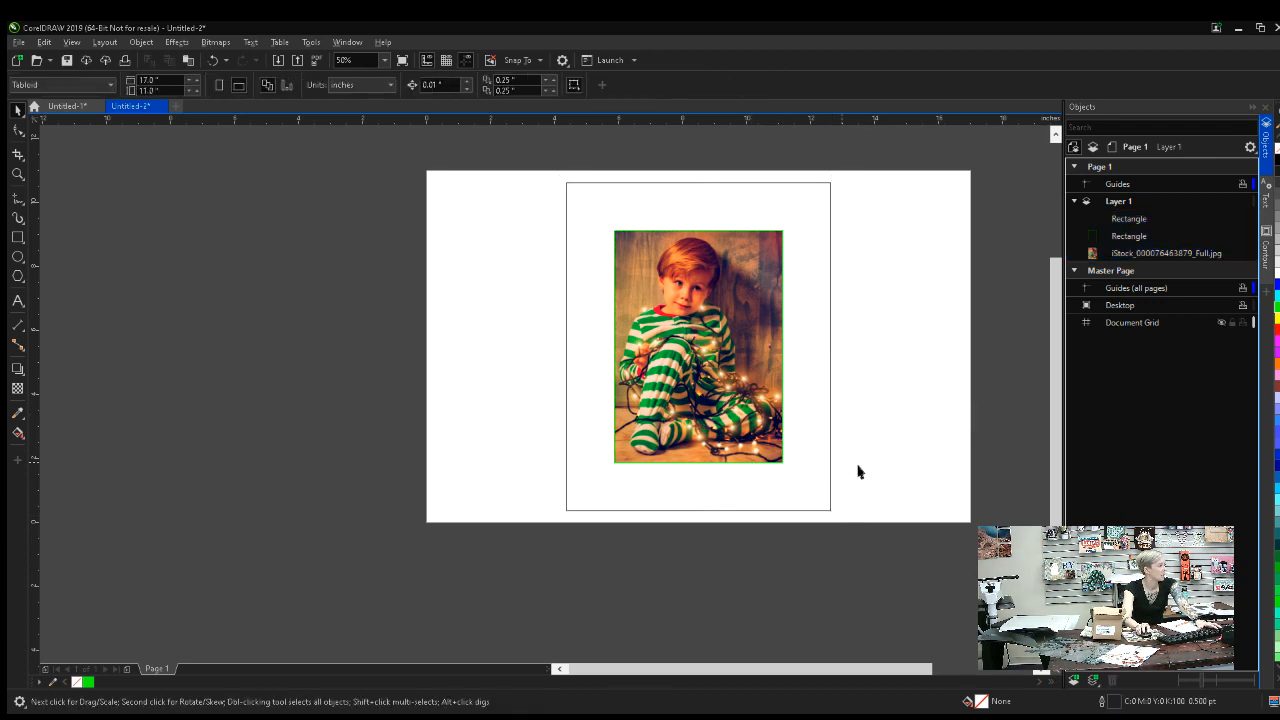
Import Holdiay_Green_Stripes.cdr from the Holdiay_Green_Stripes folder and place it beside the photo
{"action": "left_click", "coordinate": [830, 489]}
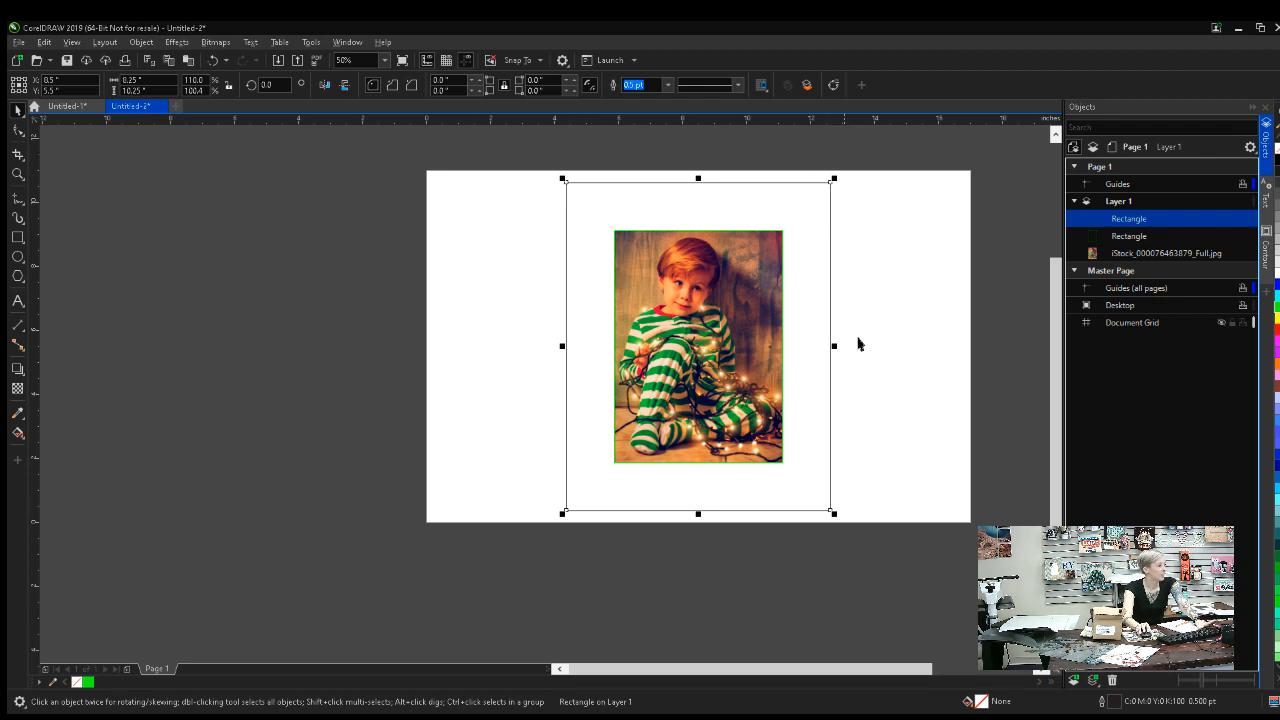
{"action": "key", "text": "h"}
{"action": "left_click_drag", "start_coordinate": [908, 297], "coordinate": [823, 315]}
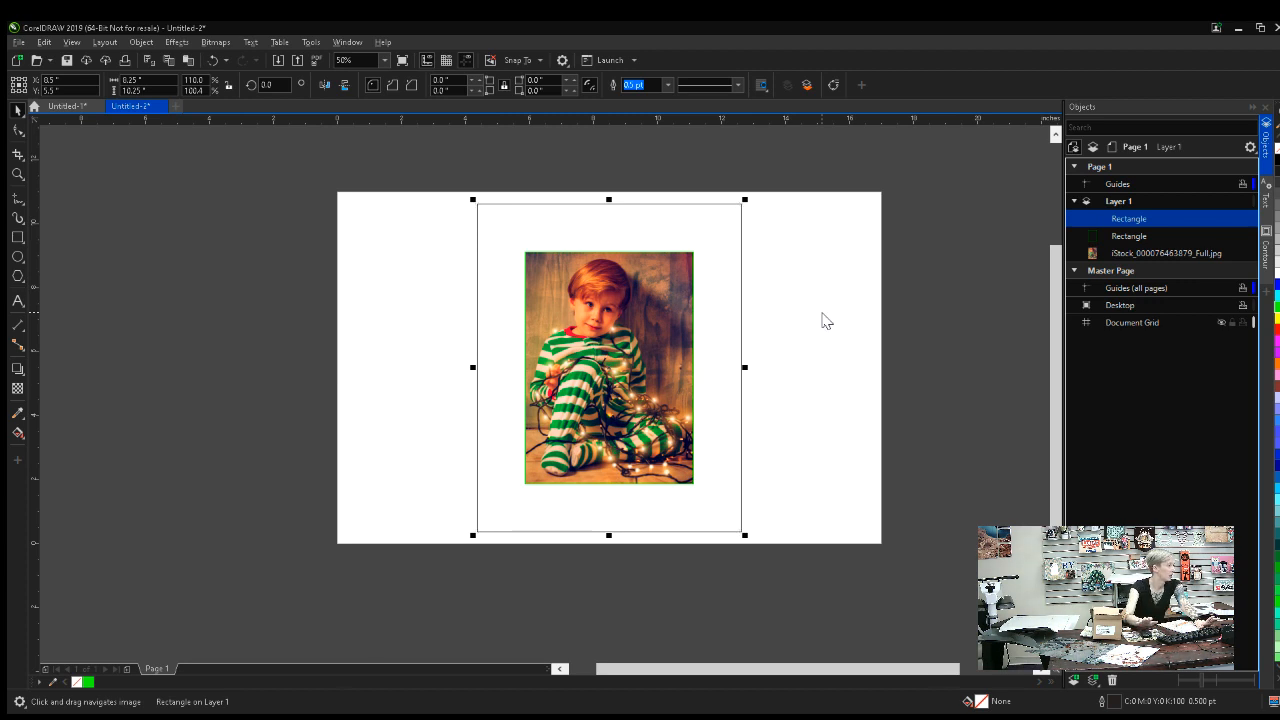
{"action": "key", "text": "ctrl+i"}
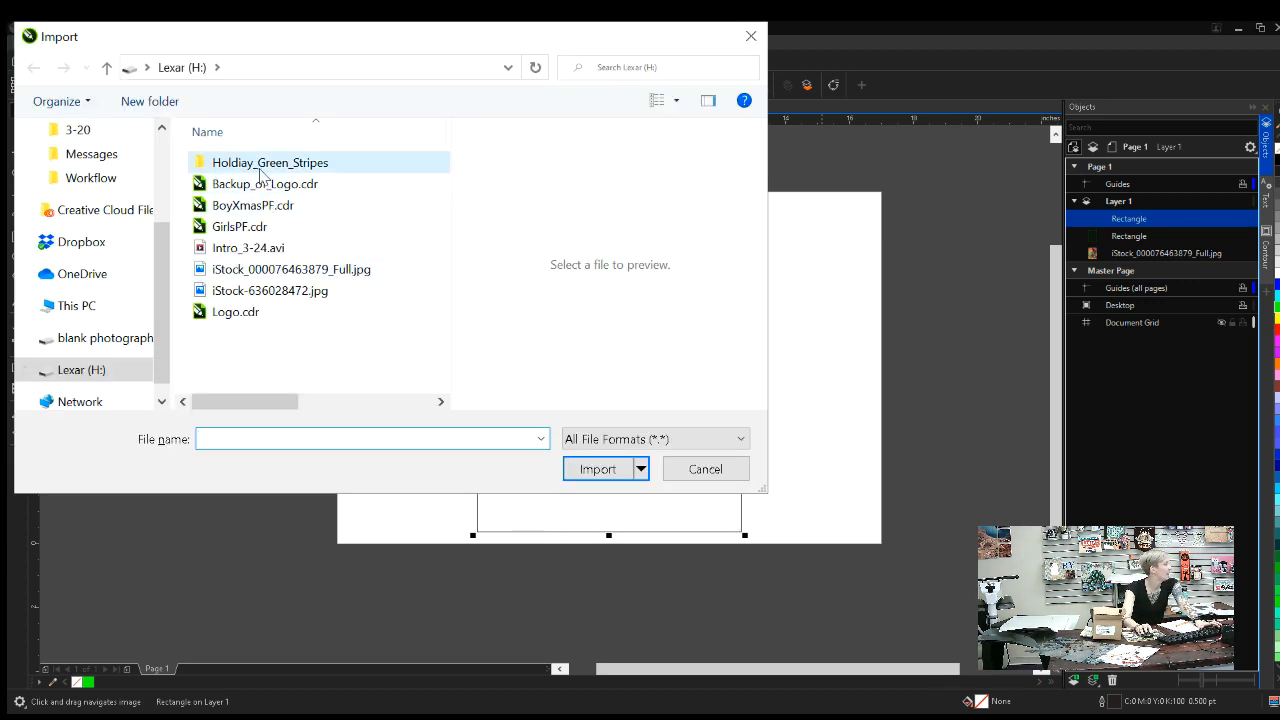
{"action": "double_click", "coordinate": [260, 170]}
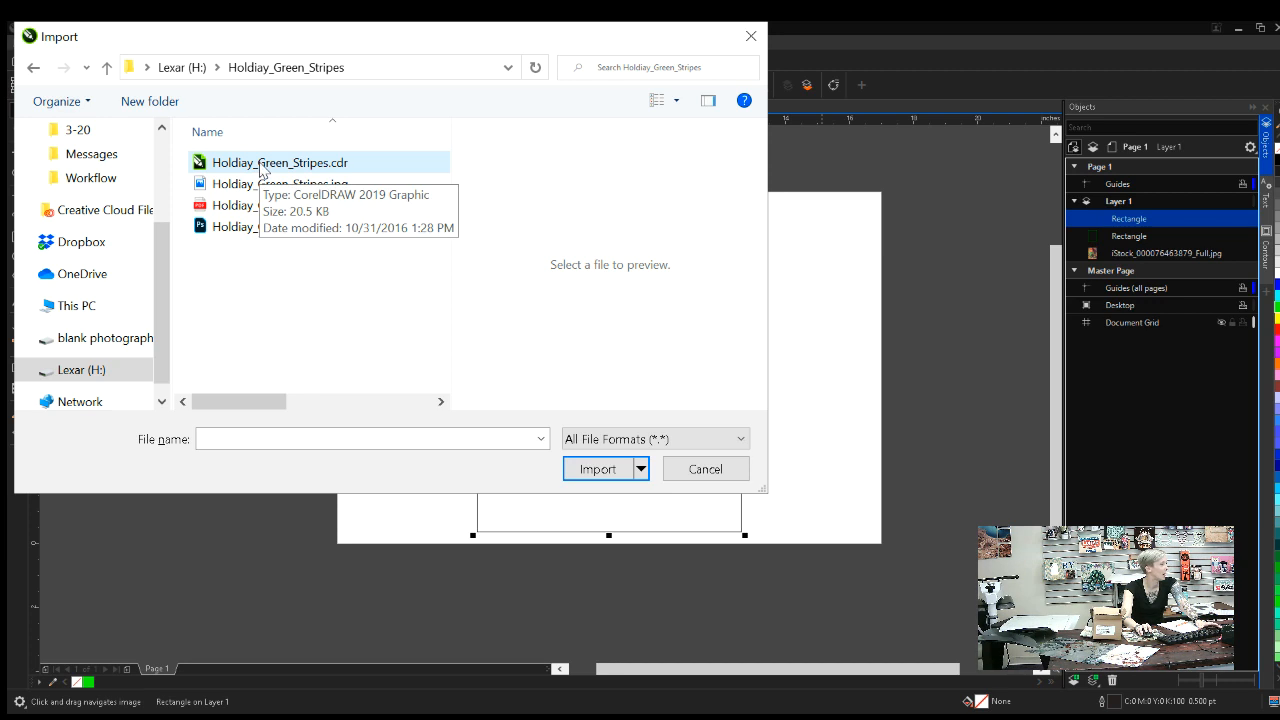
{"action": "double_click", "coordinate": [253, 168]}
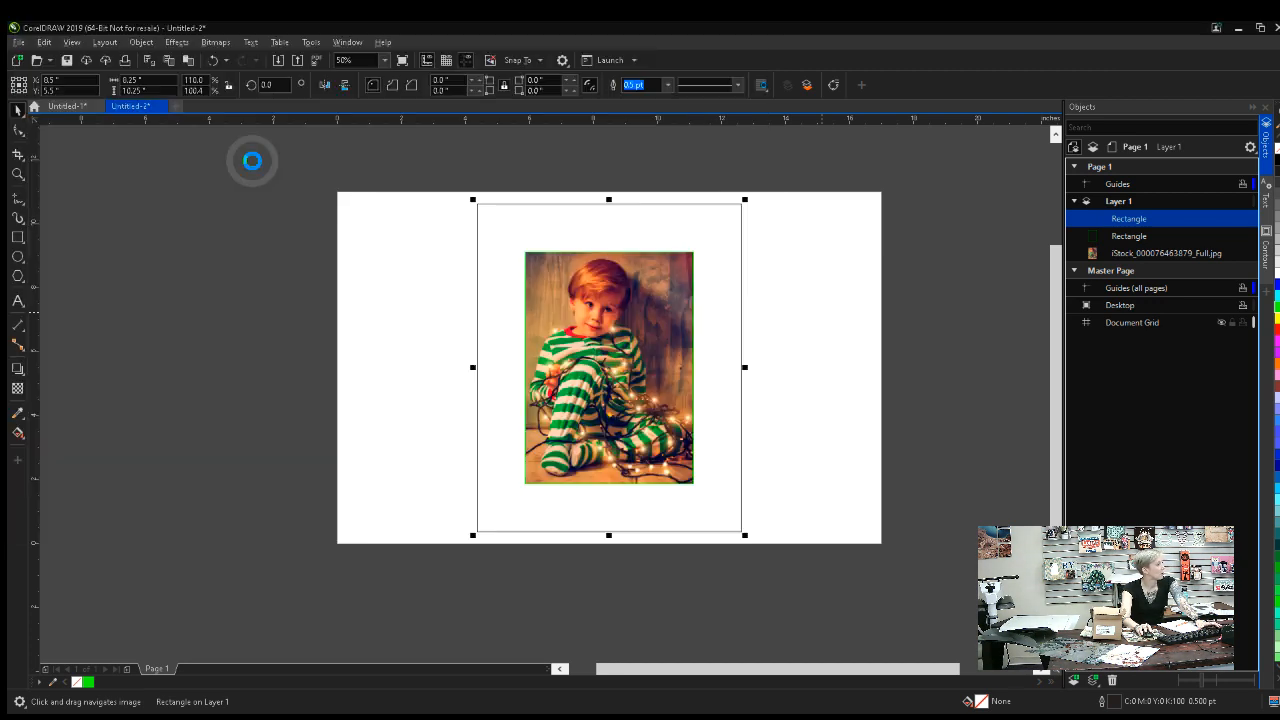
{"action": "left_click", "coordinate": [808, 210]}
{"action": "left_click_drag", "start_coordinate": [874, 416], "coordinate": [769, 387]}
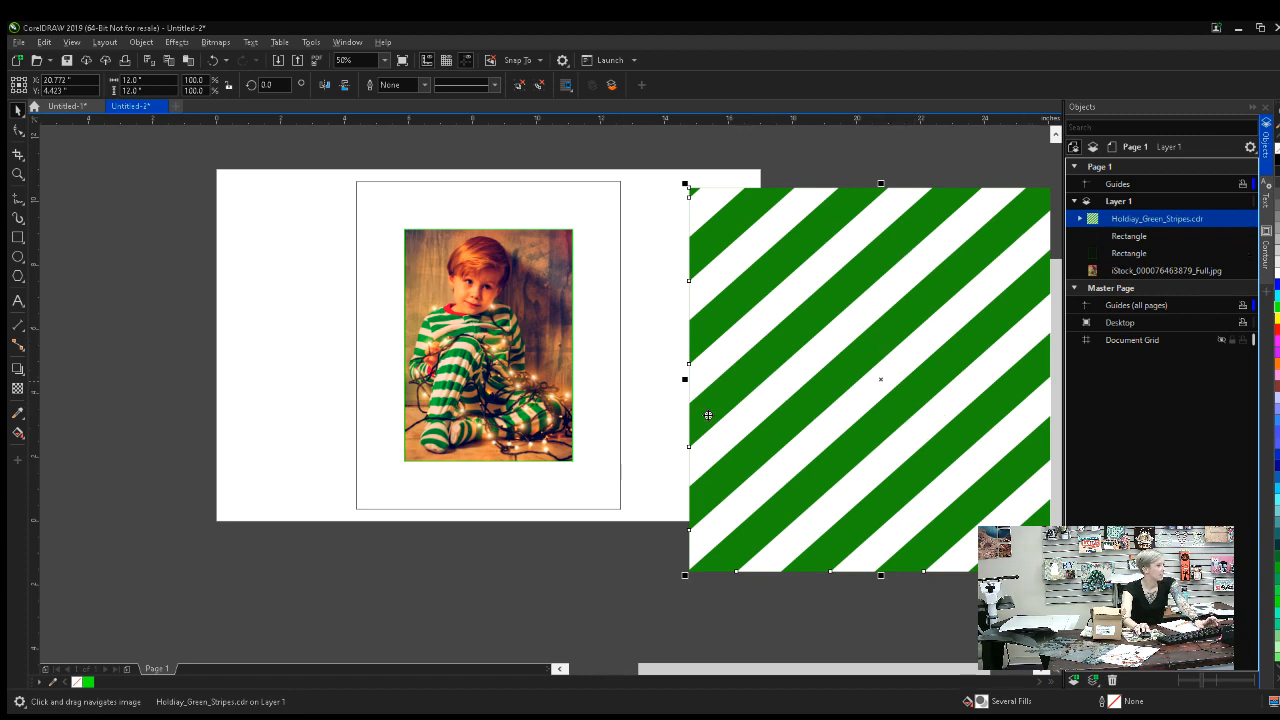
Center the striped pattern on the 8.25 by 10.25 inch rectangle and send the pattern behind the photo
{"action": "left_click", "coordinate": [593, 484]}
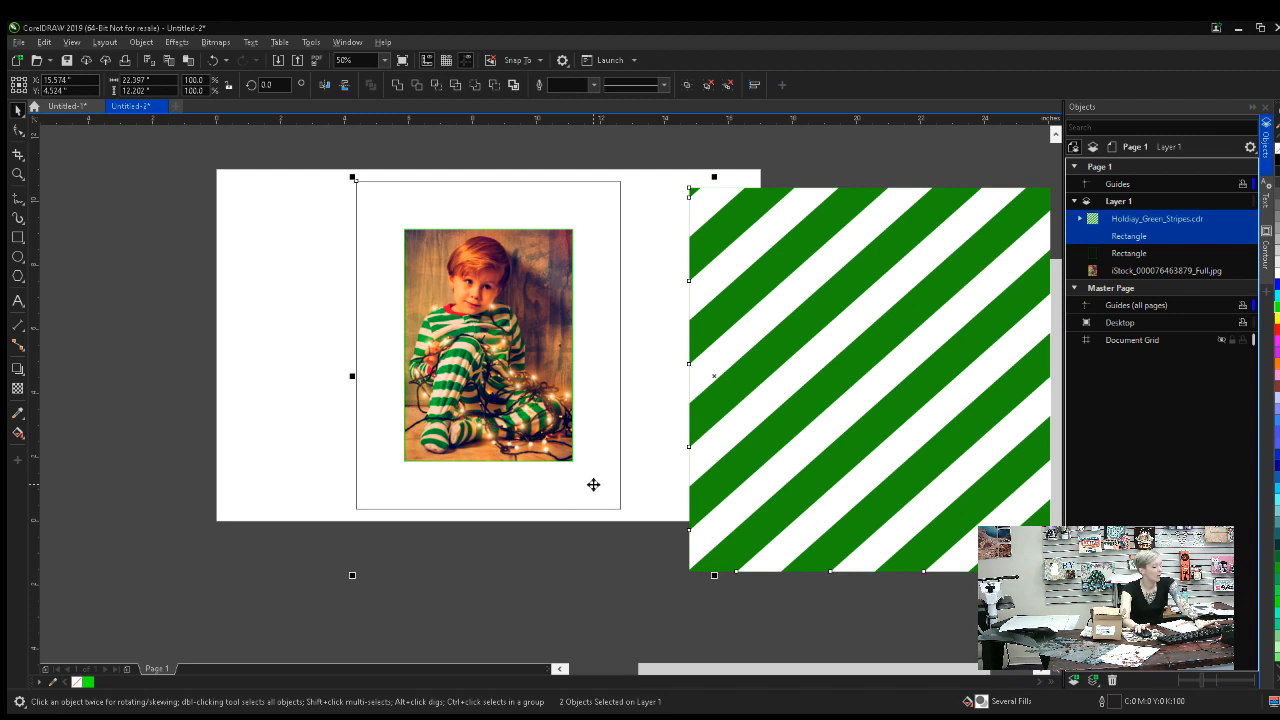
{"action": "key", "text": "c"}
{"action": "key", "text": "e"}
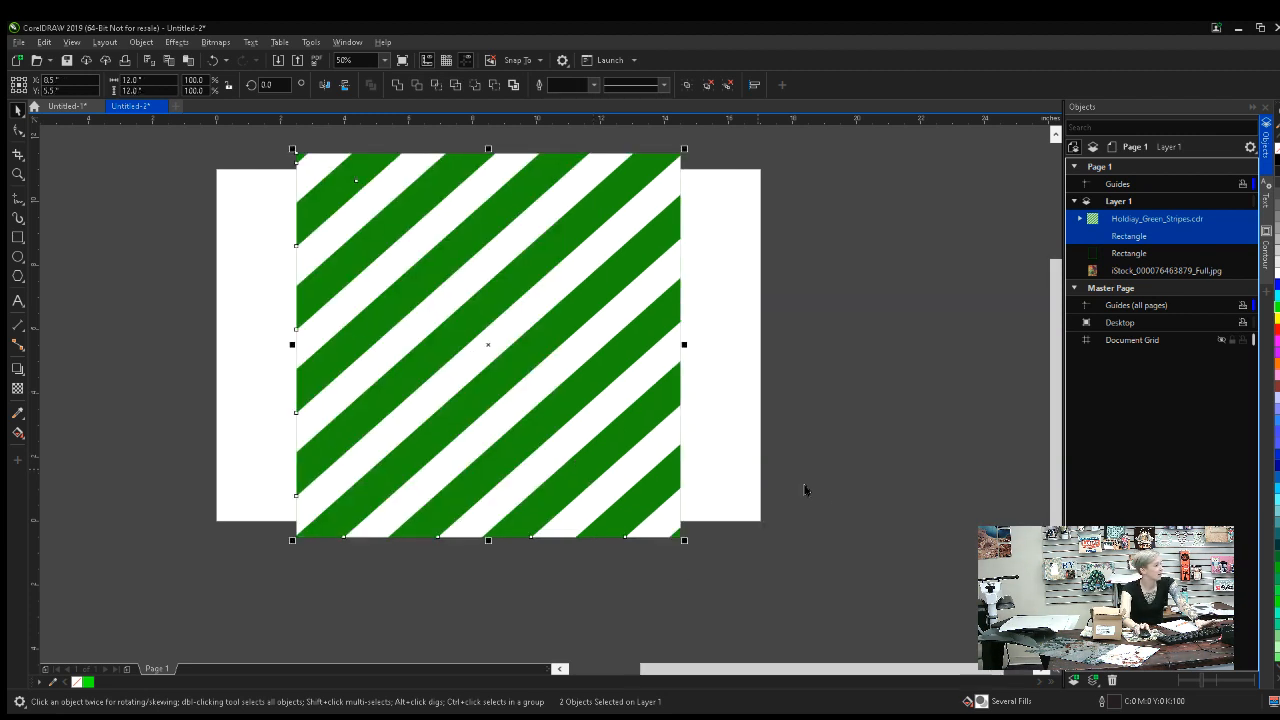
{"action": "left_click", "coordinate": [700, 523]}
{"action": "left_click", "coordinate": [653, 526]}
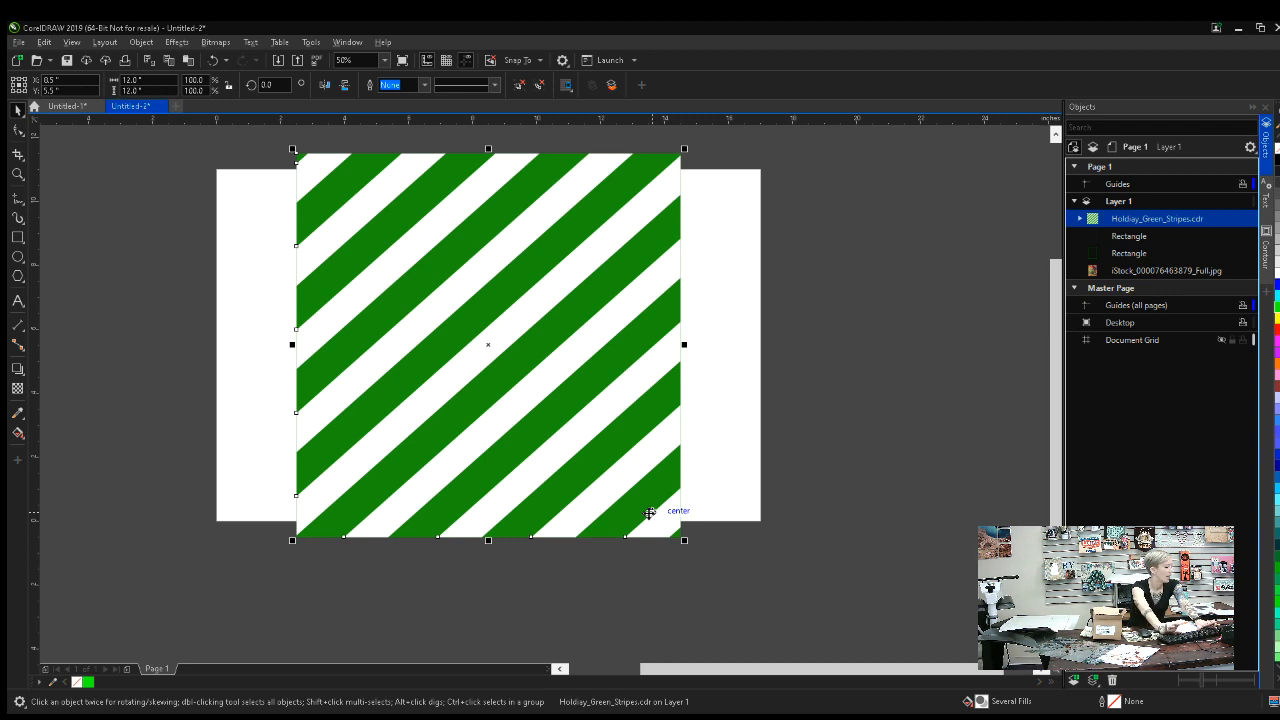
{"action": "key", "text": "shift+Page_Down"}
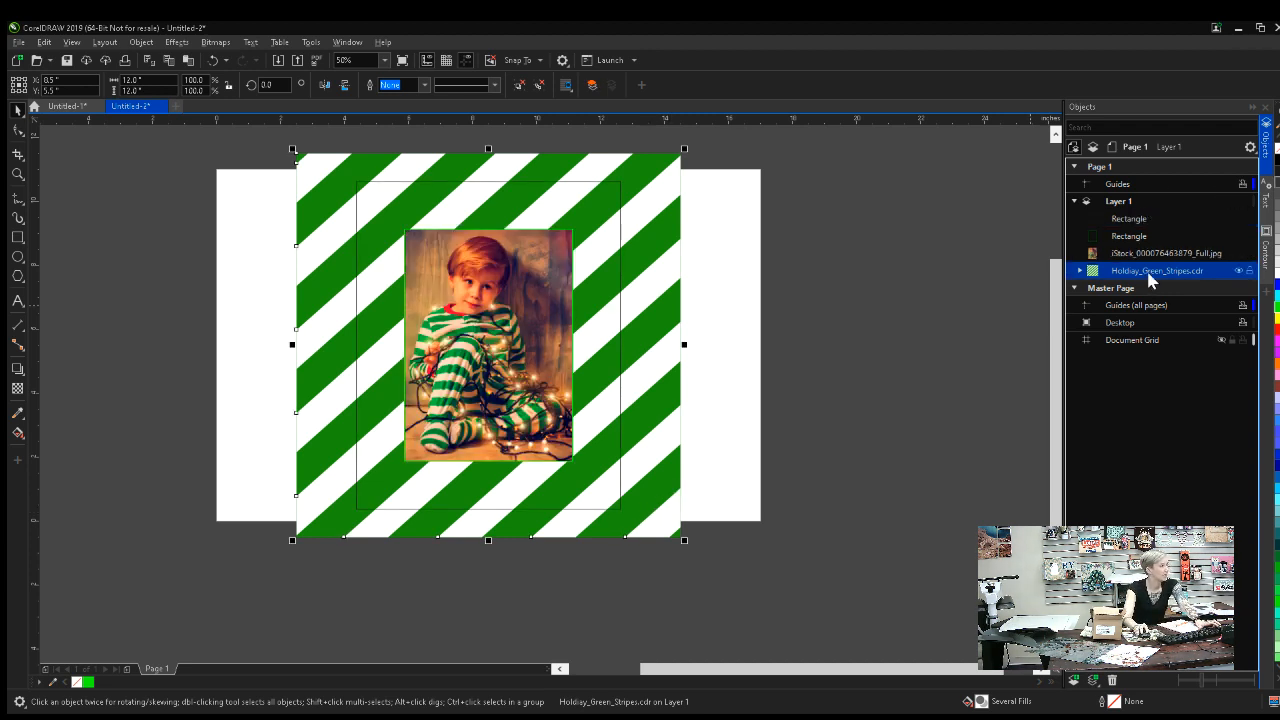
Scale the striped pattern down around its center to about 10.5 inches square, still covering the large rectangle
{"action": "left_click", "coordinate": [714, 528]}
{"action": "left_click", "coordinate": [652, 522]}
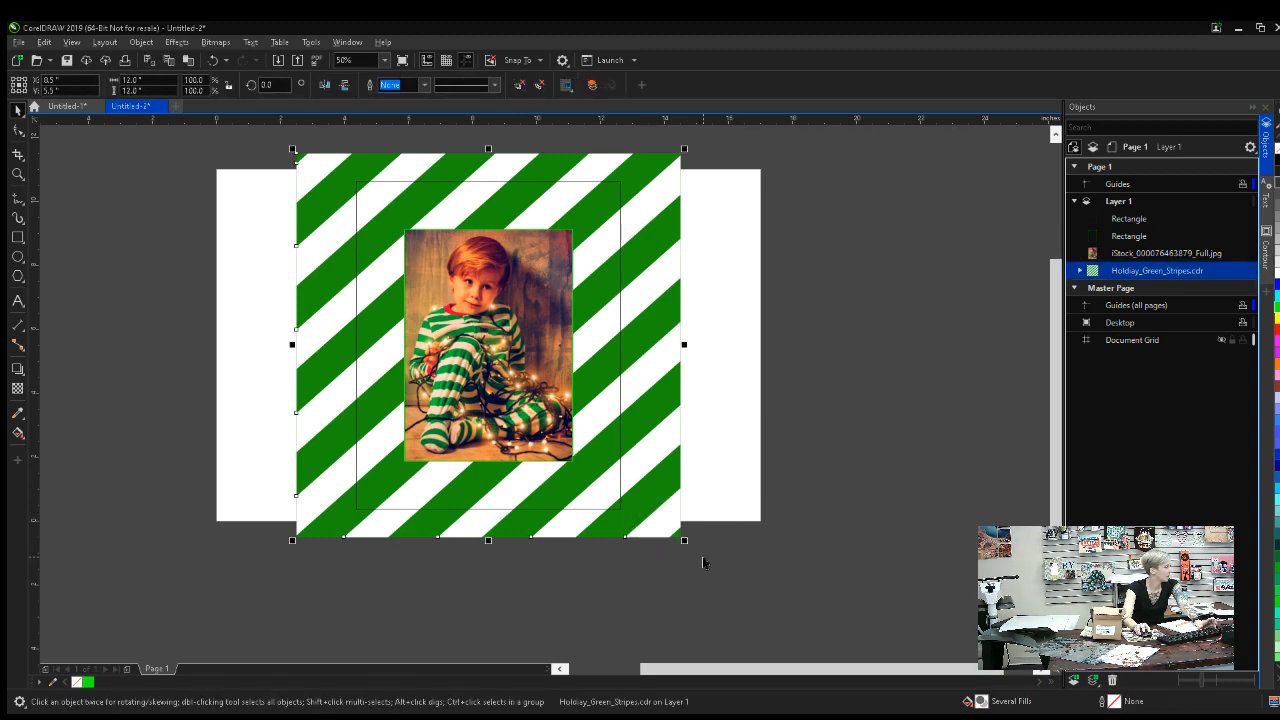
{"action": "left_click_drag", "start_coordinate": [682, 537], "coordinate": [650, 530]}
{"action": "left_click", "coordinate": [640, 529]}
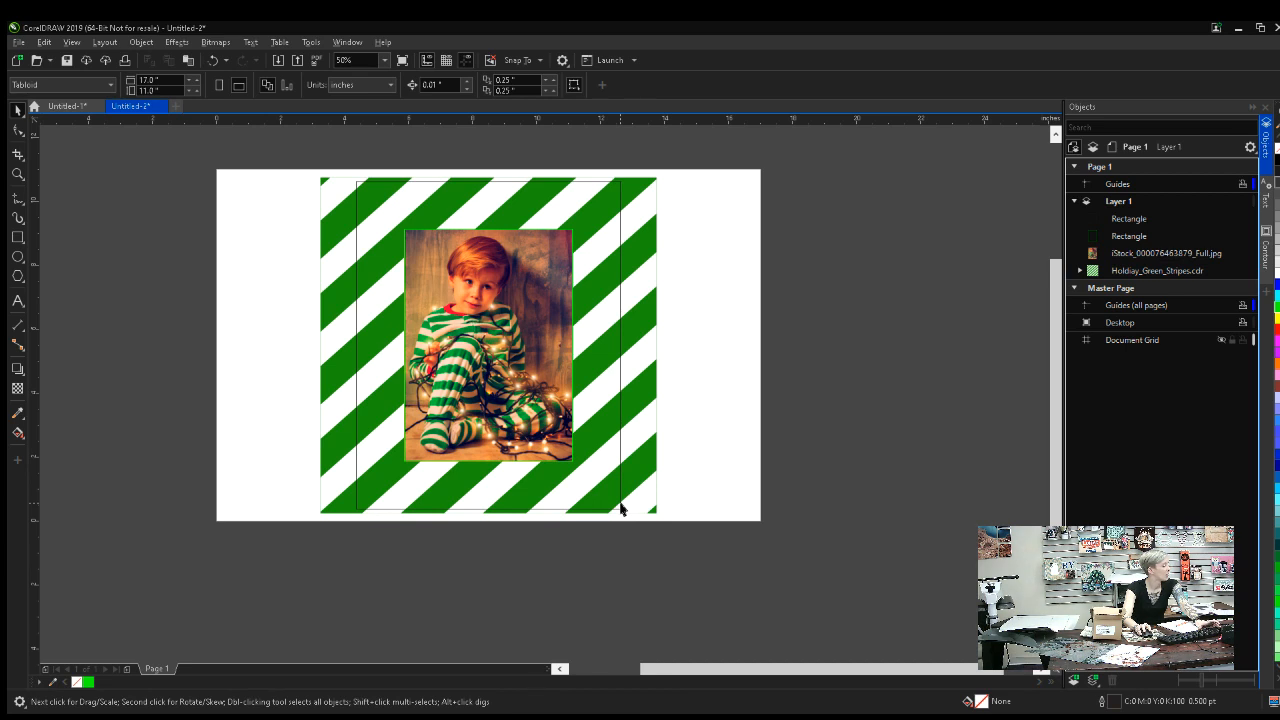
Intersect the large rectangle with the striped pattern, deleting the original pattern, and delete the green rectangle around the photo
{"action": "left_click", "coordinate": [620, 509]}
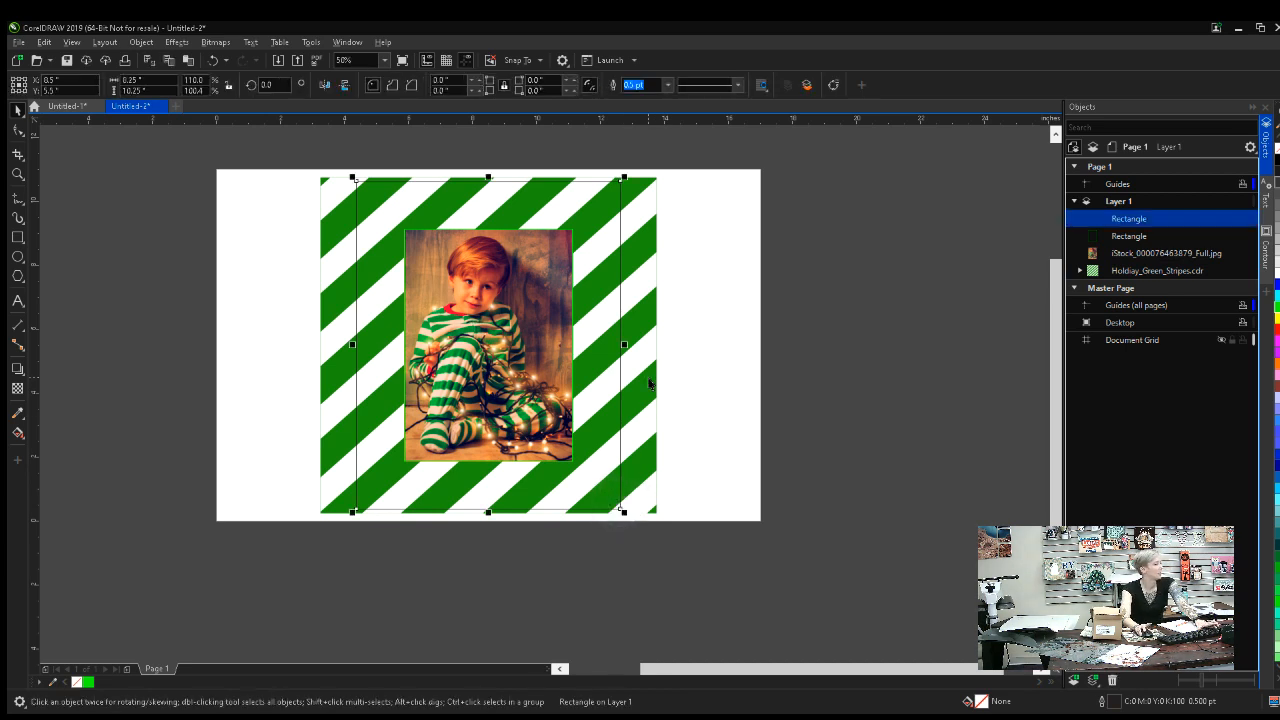
{"action": "left_click", "coordinate": [650, 383], "text": "shift"}
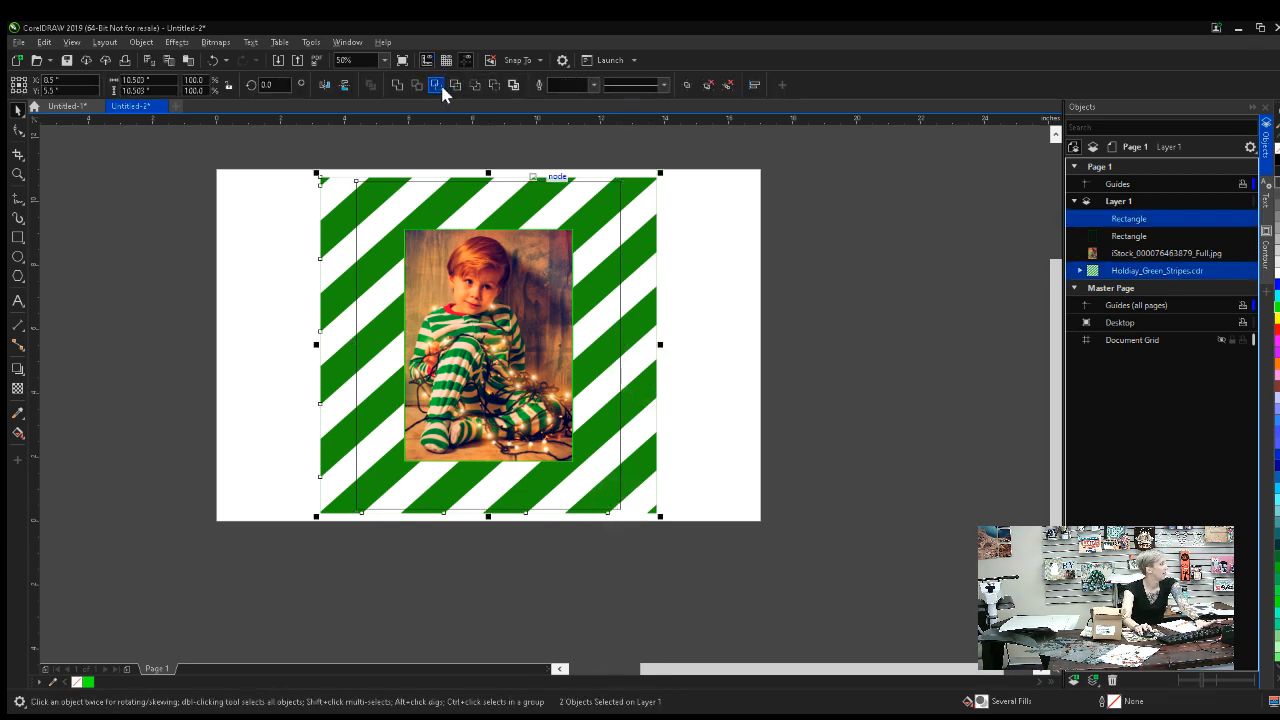
{"action": "left_click", "coordinate": [437, 85]}
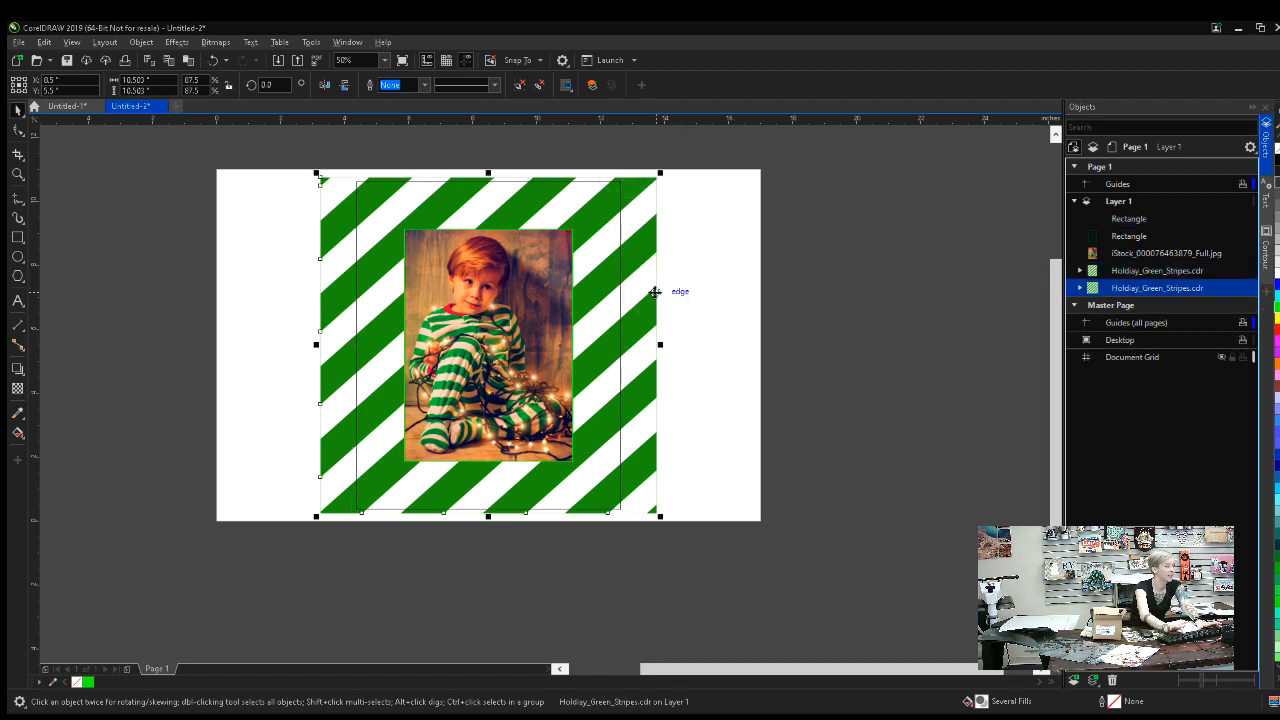
{"action": "key", "text": "Delete"}
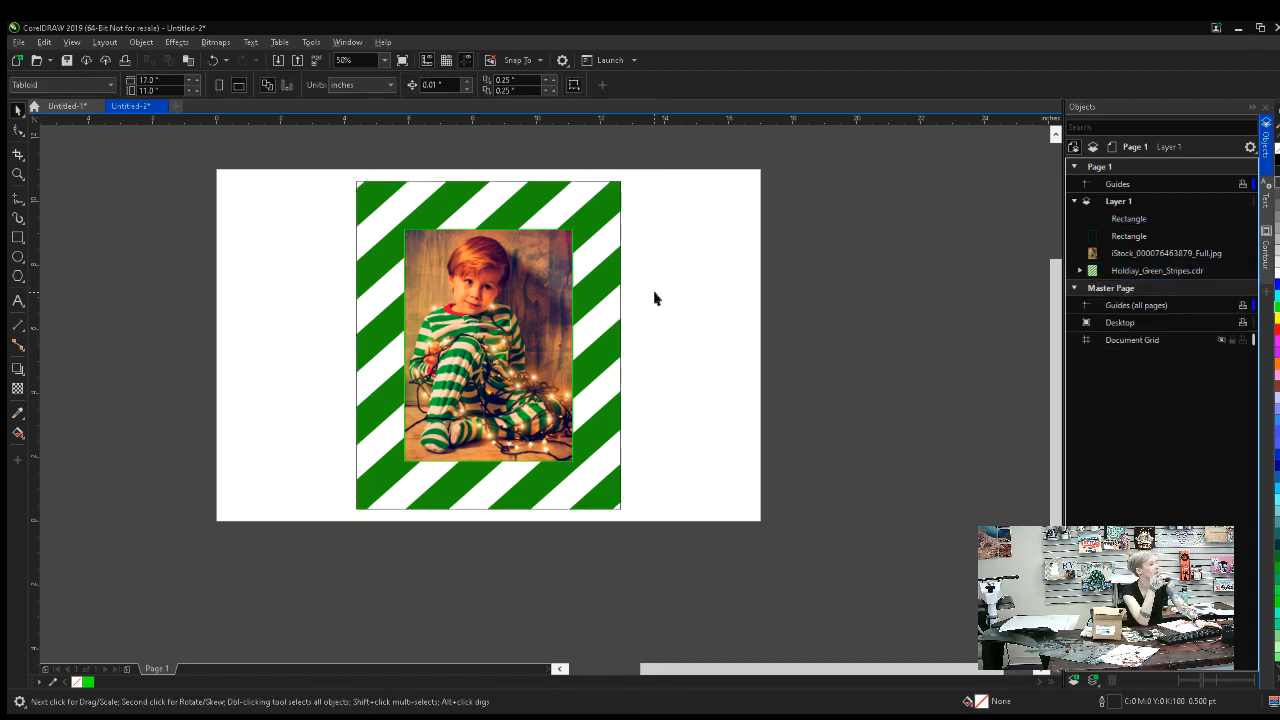
{"action": "left_click", "coordinate": [572, 336]}
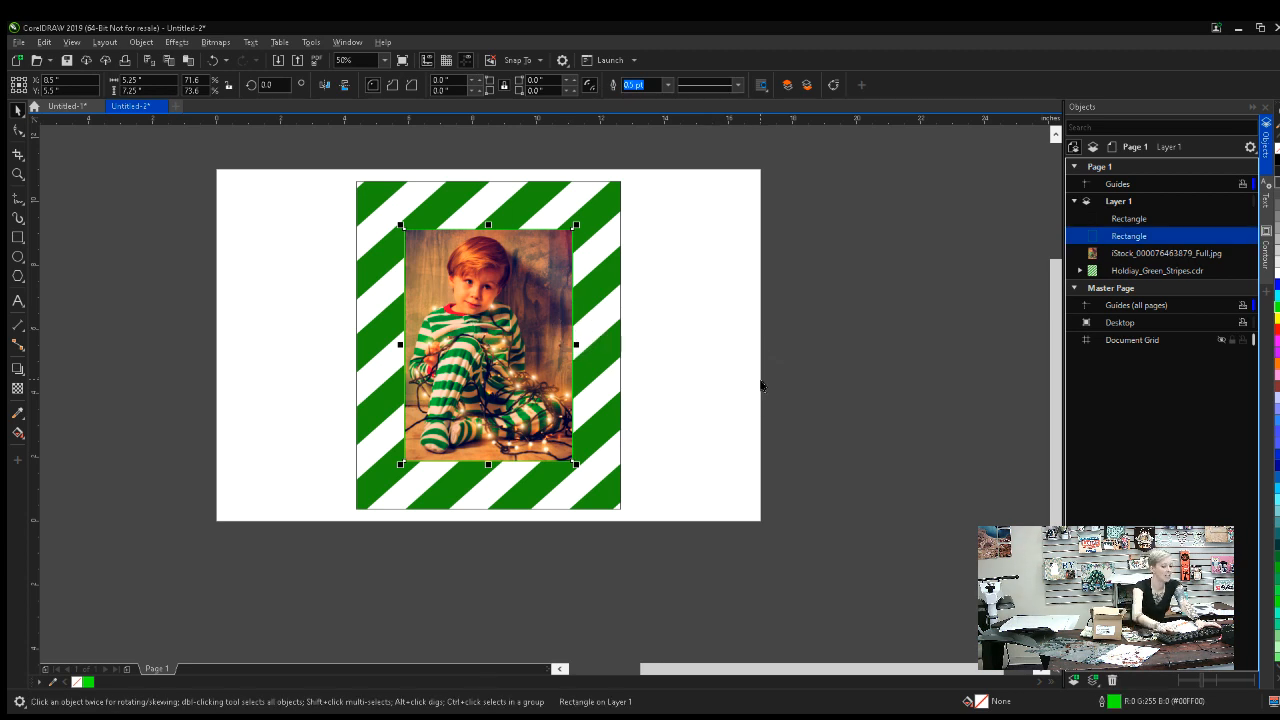
{"action": "key", "text": "Delete"}
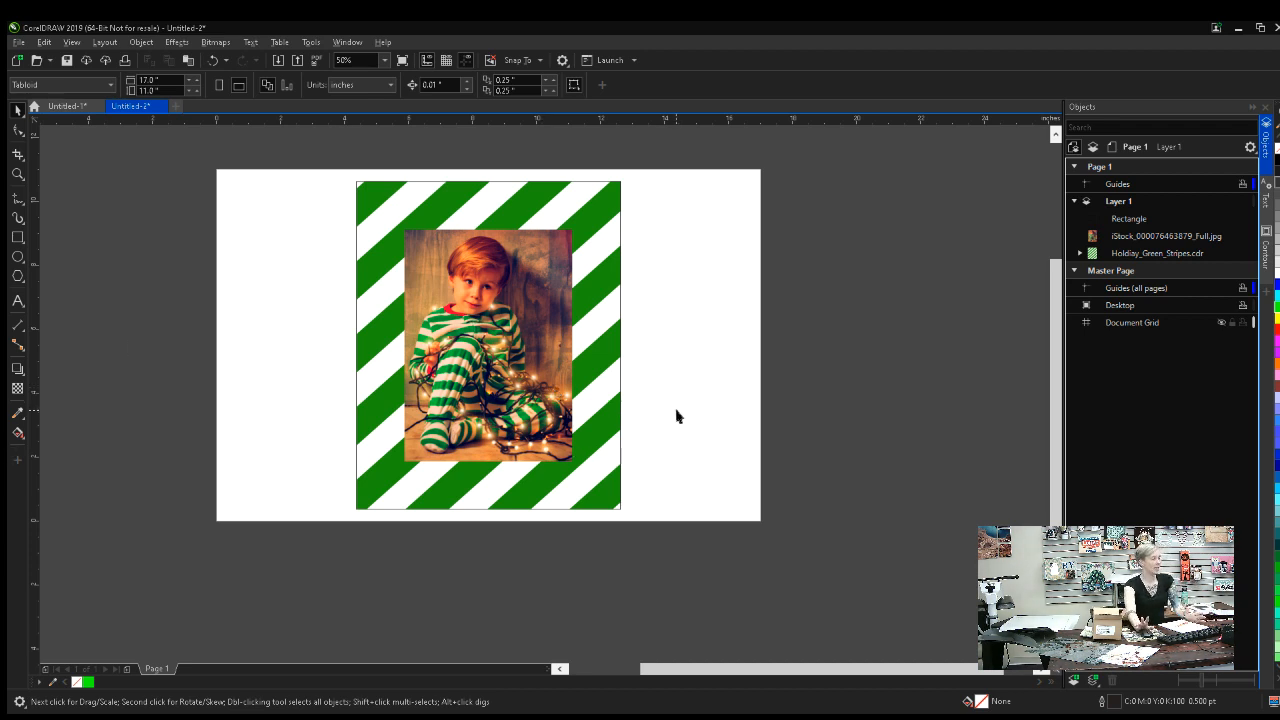
Switch the page to portrait orientation and move the photo with its striped border up to leave space below
{"action": "left_click", "coordinate": [218, 86]}
{"action": "left_click_drag", "start_coordinate": [325, 170], "coordinate": [628, 540]}
{"action": "left_click_drag", "start_coordinate": [545, 477], "coordinate": [545, 449]}
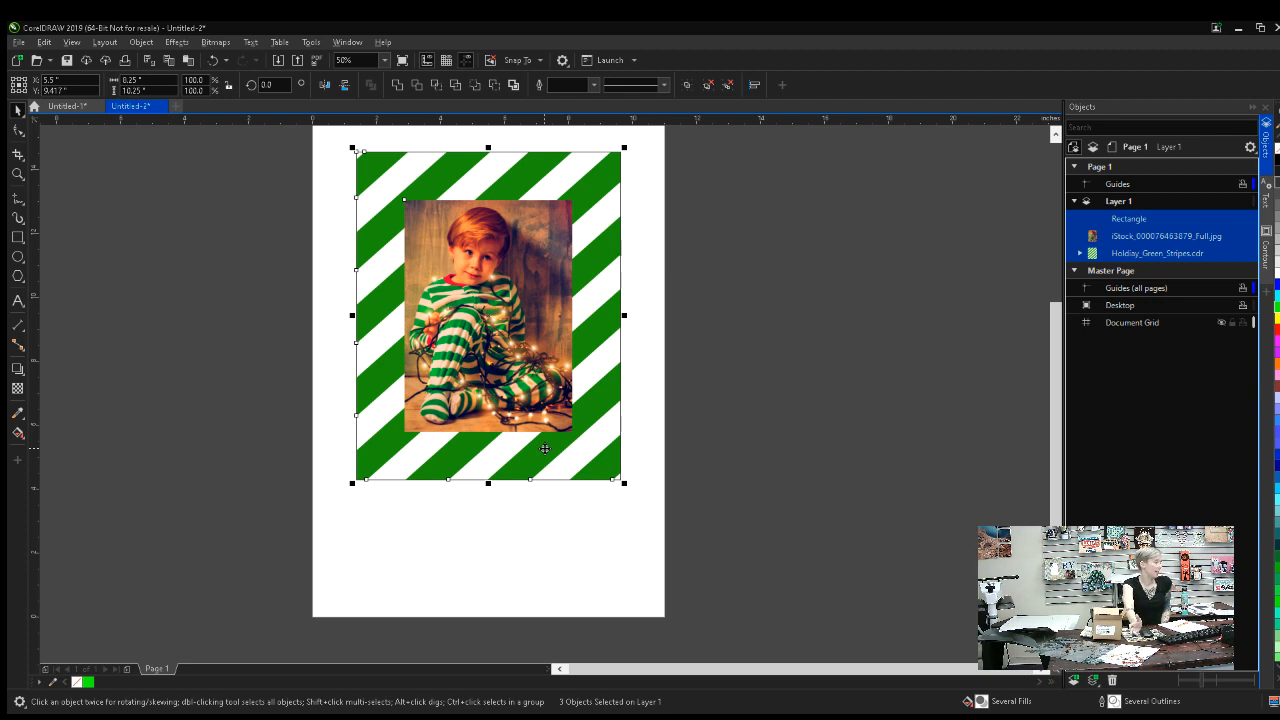
{"action": "left_click", "coordinate": [731, 500]}
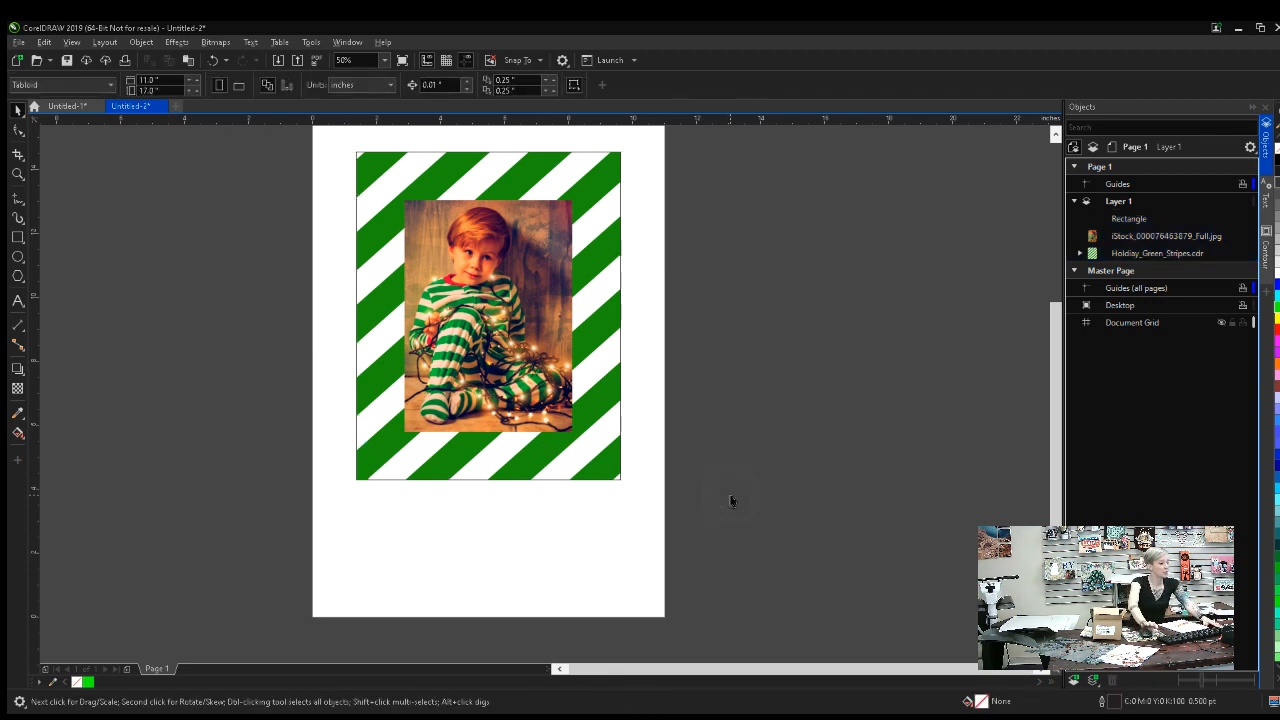
Import Logo.cdr from the Lexar (H:) drive and place it beside the page
{"action": "key", "text": "ctrl+i"}
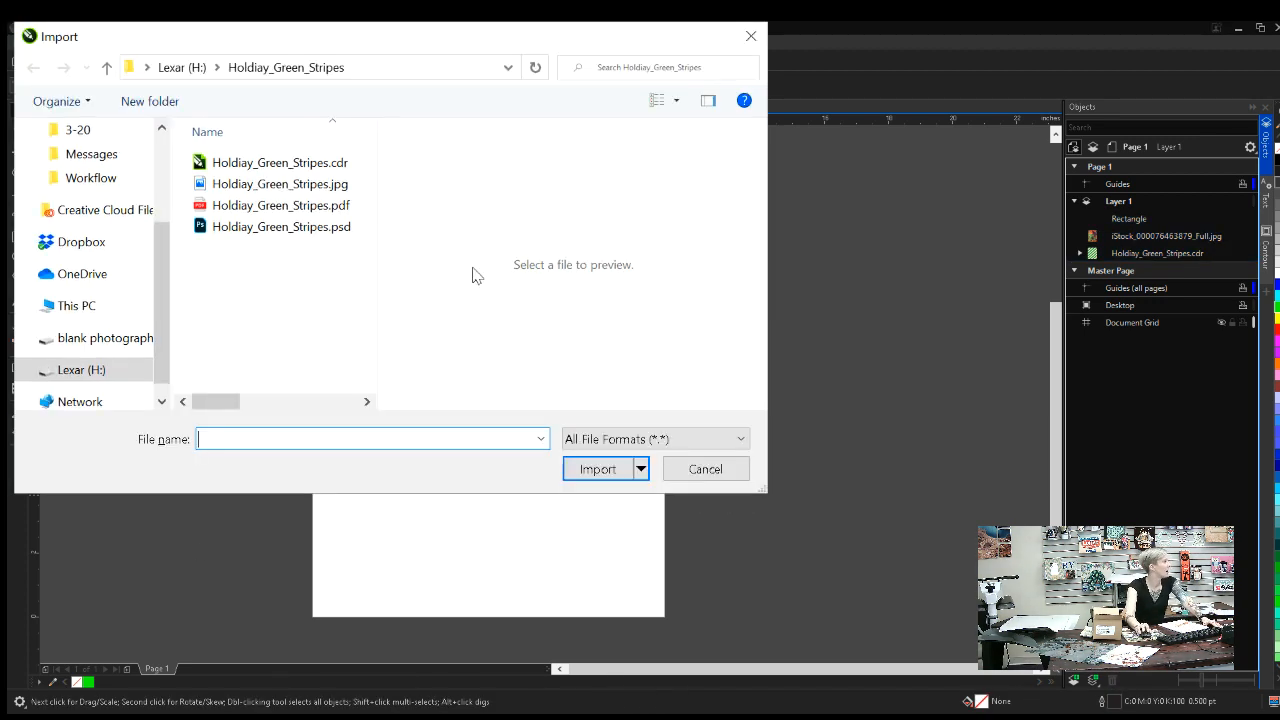
{"action": "left_click", "coordinate": [182, 67]}
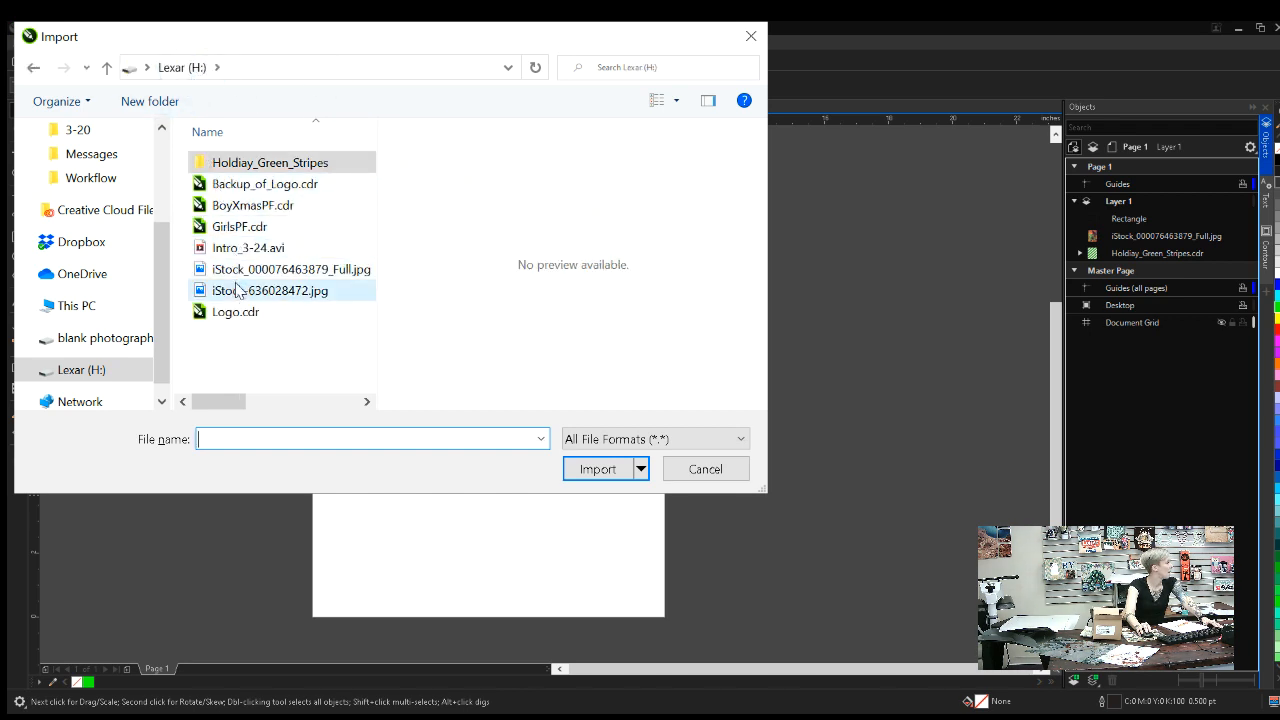
{"action": "double_click", "coordinate": [237, 313]}
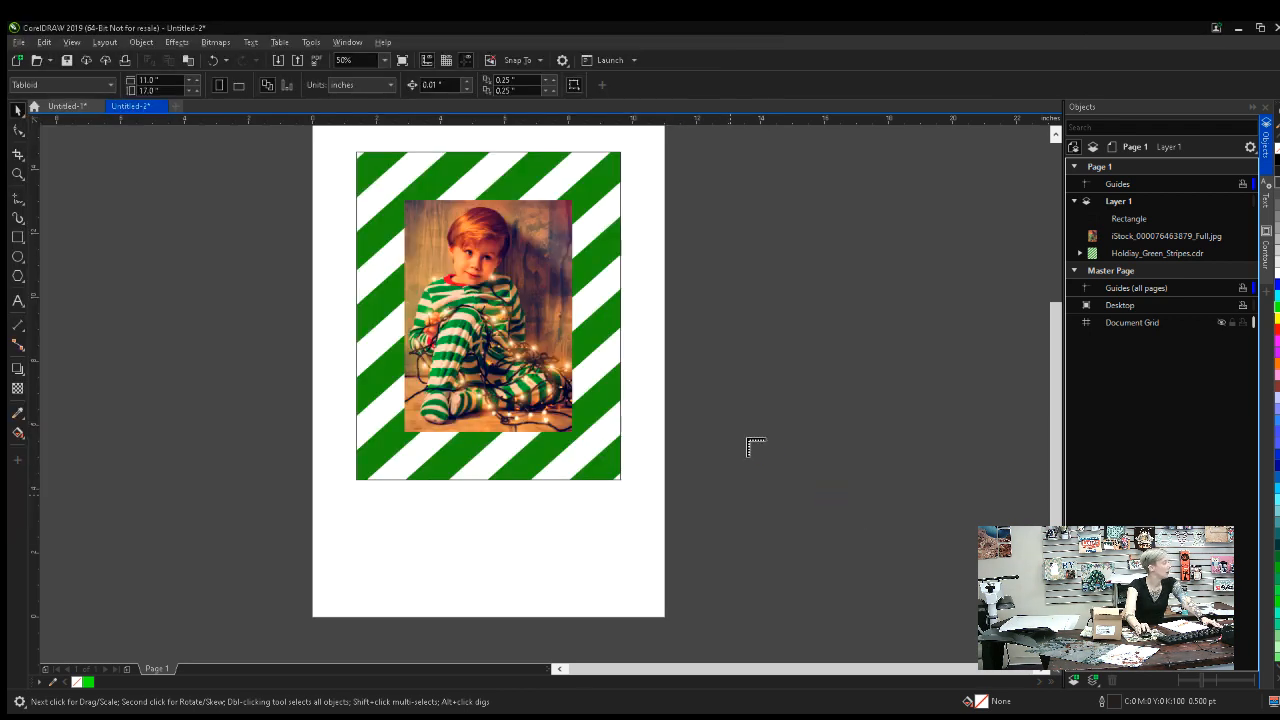
{"action": "left_click", "coordinate": [735, 425]}
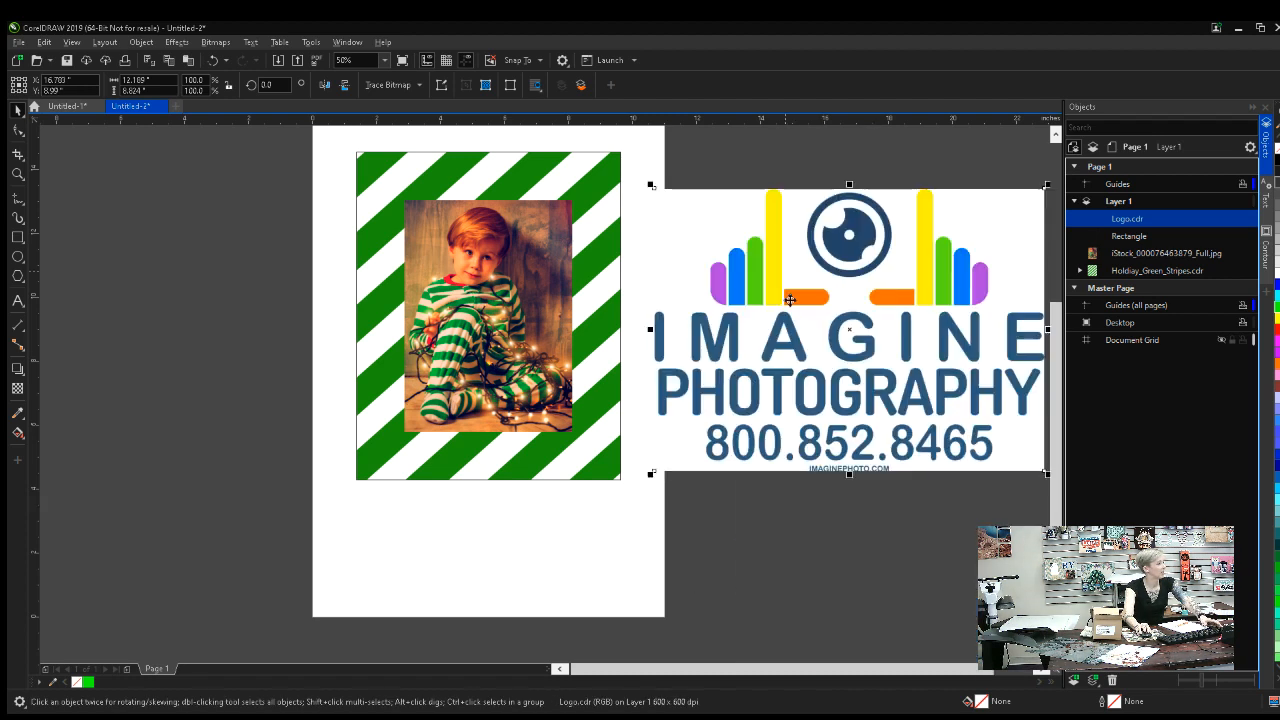
Scale the logo down to about 2.56 by 1.86 inches and place it in the blank area below the striped border
{"action": "left_click_drag", "start_coordinate": [651, 473], "coordinate": [906, 289]}
{"action": "left_click_drag", "start_coordinate": [983, 239], "coordinate": [440, 545]}
{"action": "left_click_drag", "start_coordinate": [507, 607], "coordinate": [452, 560]}
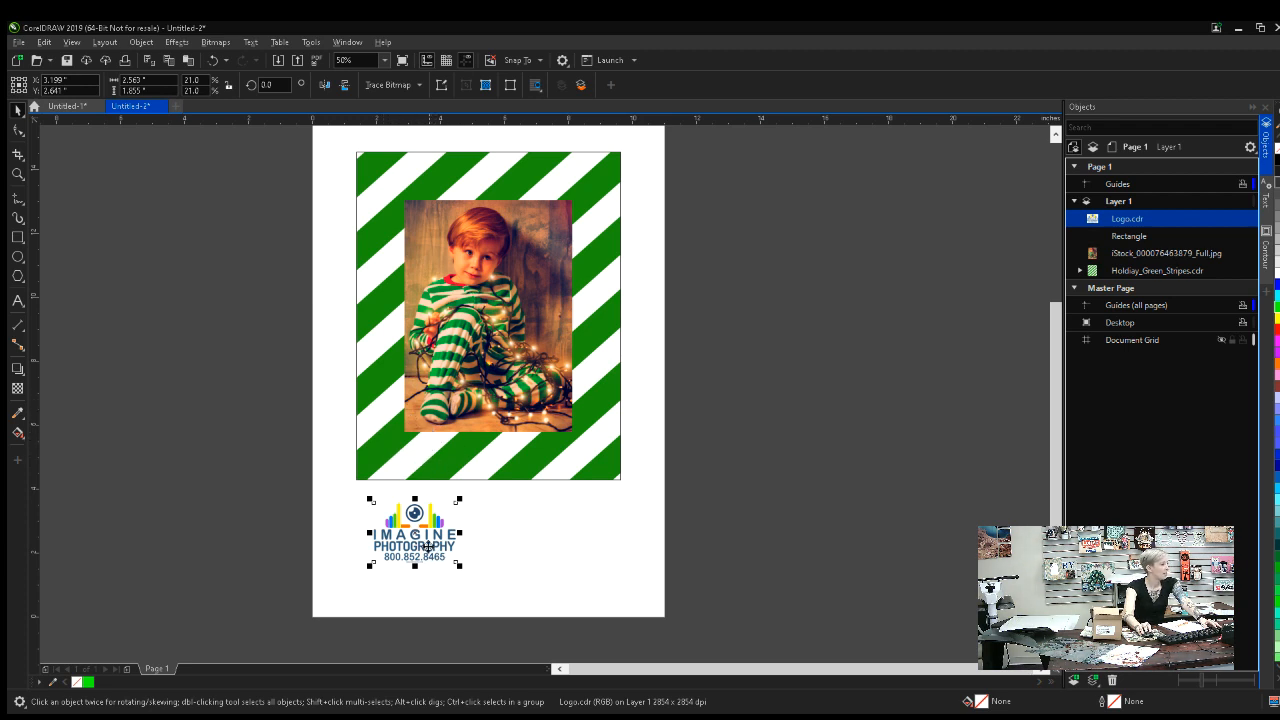
Rotate the logo below the striped border by 180 degrees
{"action": "double_click", "coordinate": [284, 85]}
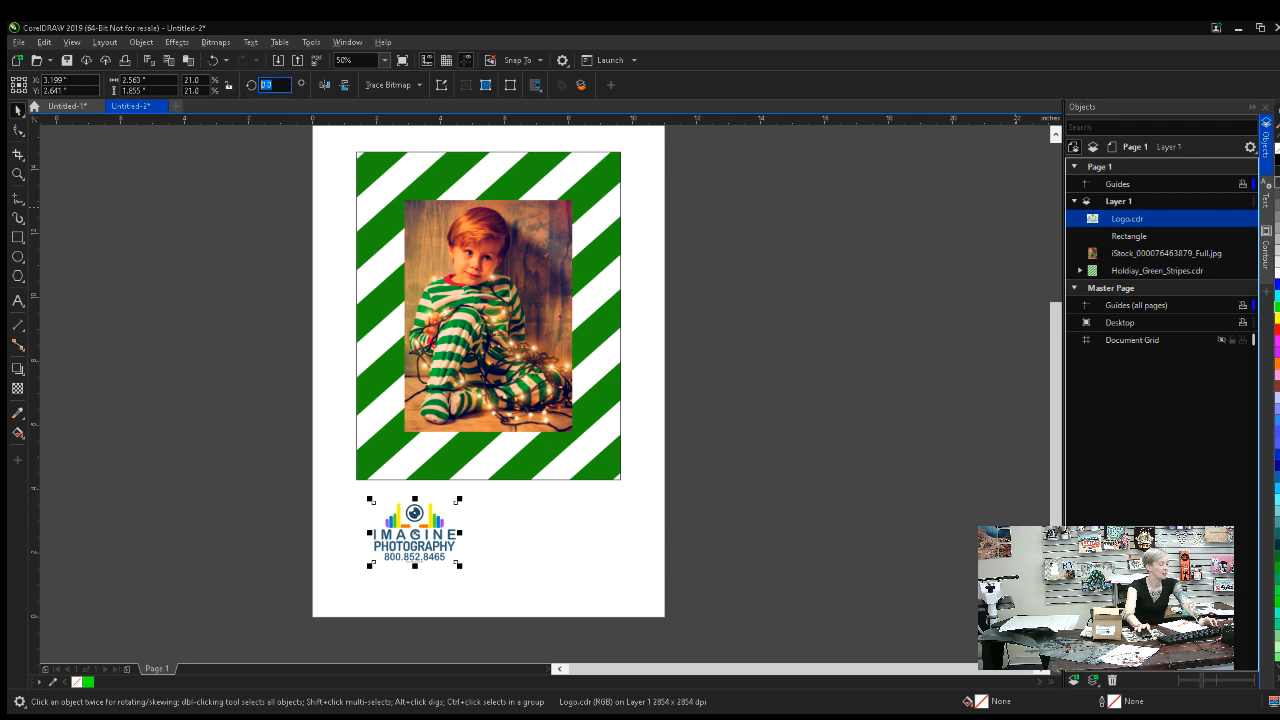
{"action": "type", "text": "180"}
{"action": "key", "text": "Return"}
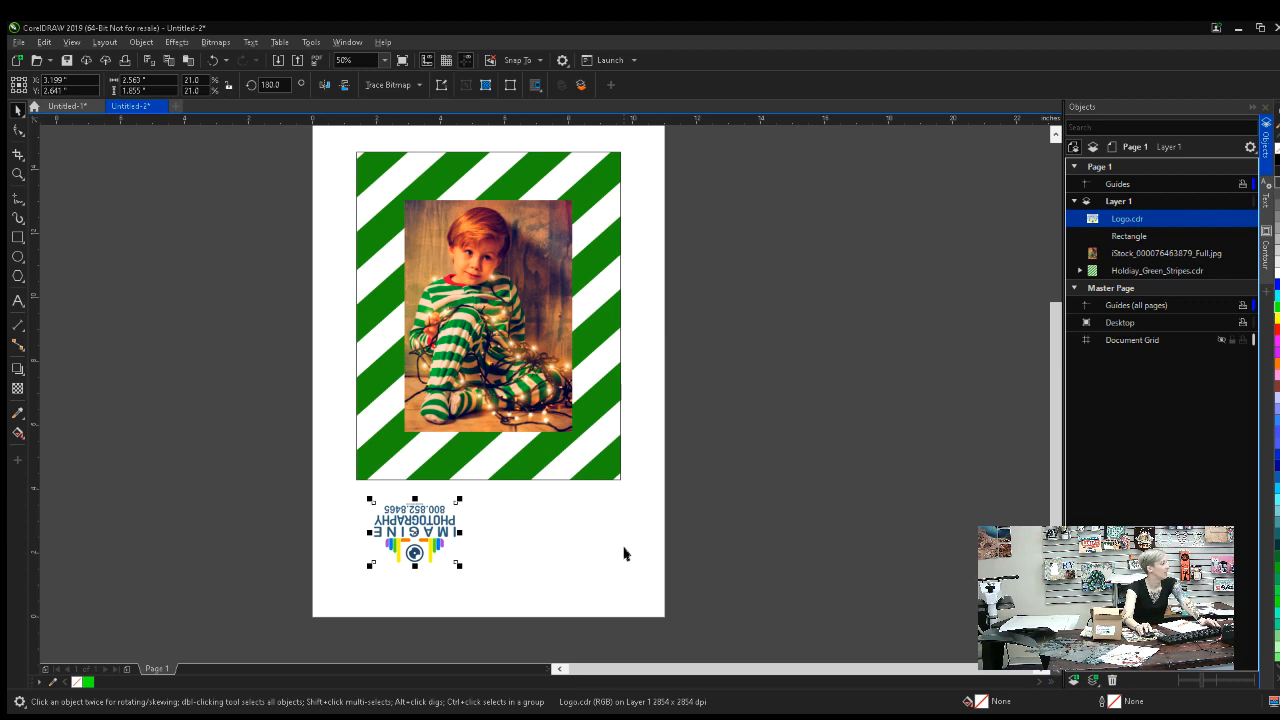
Move the striped border, photo and logo together up and left on the page
{"action": "left_click_drag", "start_coordinate": [606, 553], "coordinate": [612, 578]}
{"action": "left_click_drag", "start_coordinate": [314, 626], "coordinate": [670, 165]}
{"action": "left_click_drag", "start_coordinate": [583, 318], "coordinate": [556, 271]}
{"action": "left_click_drag", "start_coordinate": [708, 452], "coordinate": [557, 200]}
{"action": "left_click", "coordinate": [381, 178]}
{"action": "left_click", "coordinate": [586, 534]}
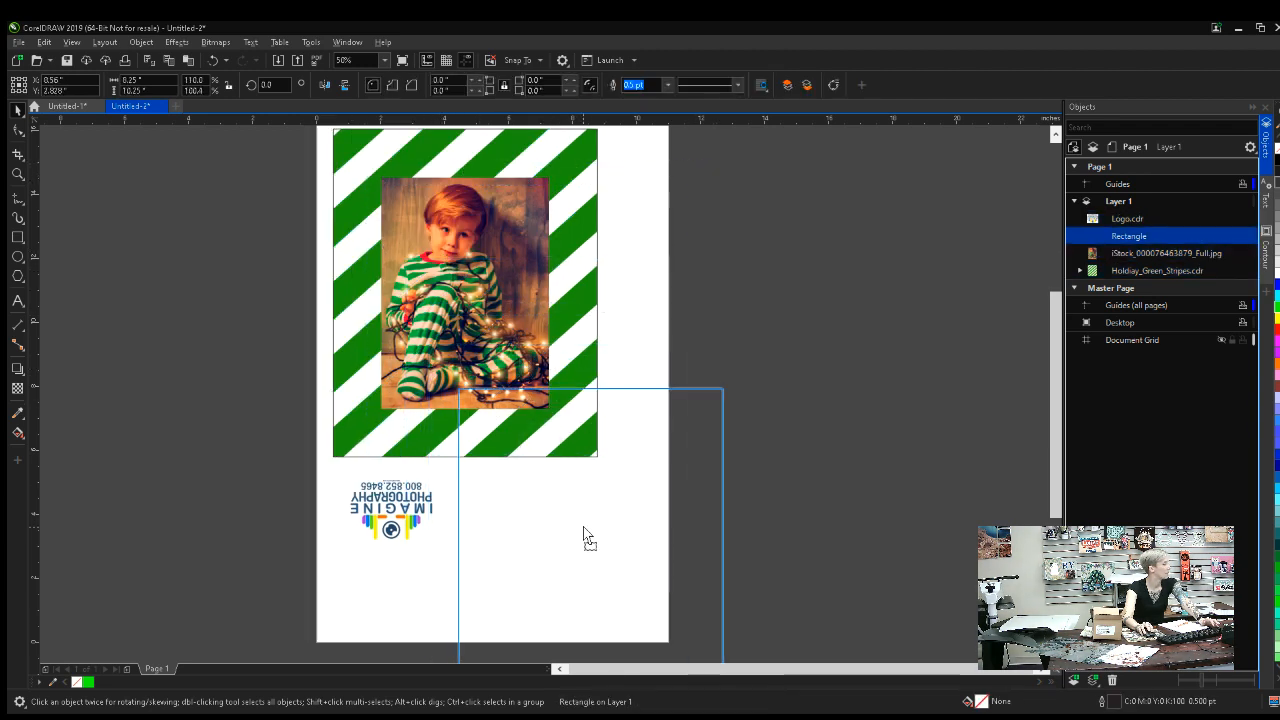
Move the boy's photo off the stripes, rotate it 90 degrees and place it beside the logo in the page's lower-right area
{"action": "left_click_drag", "start_coordinate": [834, 460], "coordinate": [343, 171]}
{"action": "left_click_drag", "start_coordinate": [457, 290], "coordinate": [576, 510]}
{"action": "left_click", "coordinate": [266, 84]}
{"action": "type", "text": "90"}
{"action": "key", "text": "Return"}
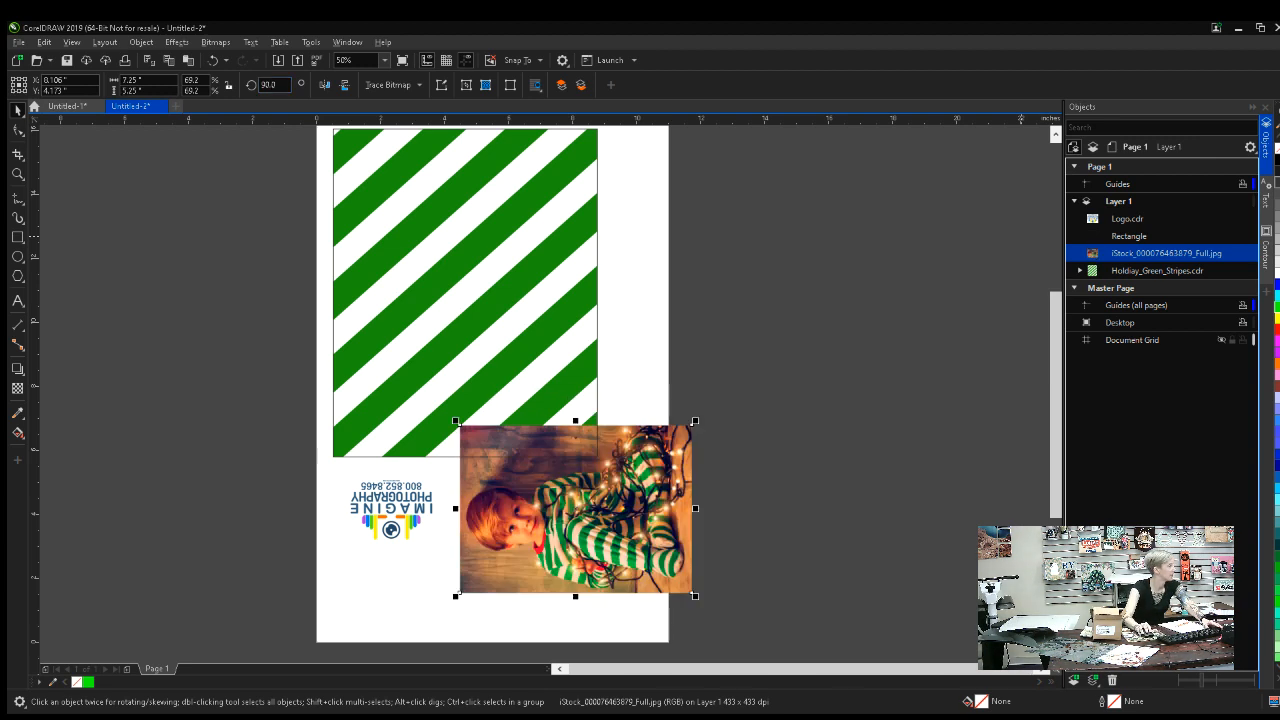
{"action": "left_click_drag", "start_coordinate": [613, 540], "coordinate": [591, 595]}
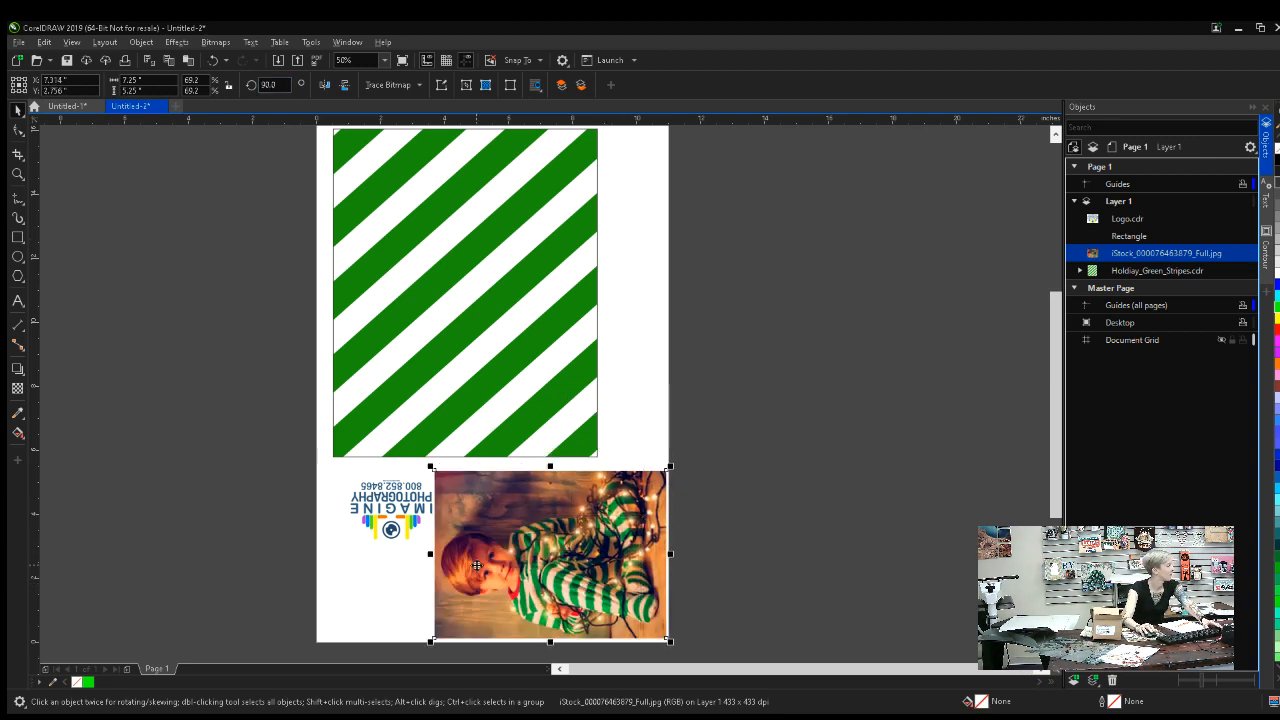
Move the striped panel with its outline closer to the page's upper-left corner and shift the photo slightly up from the bottom edge
{"action": "scroll", "coordinate": [478, 566], "scroll_direction": "down", "scroll_amount": 2}
{"action": "left_click_drag", "start_coordinate": [374, 566], "coordinate": [548, 344]}
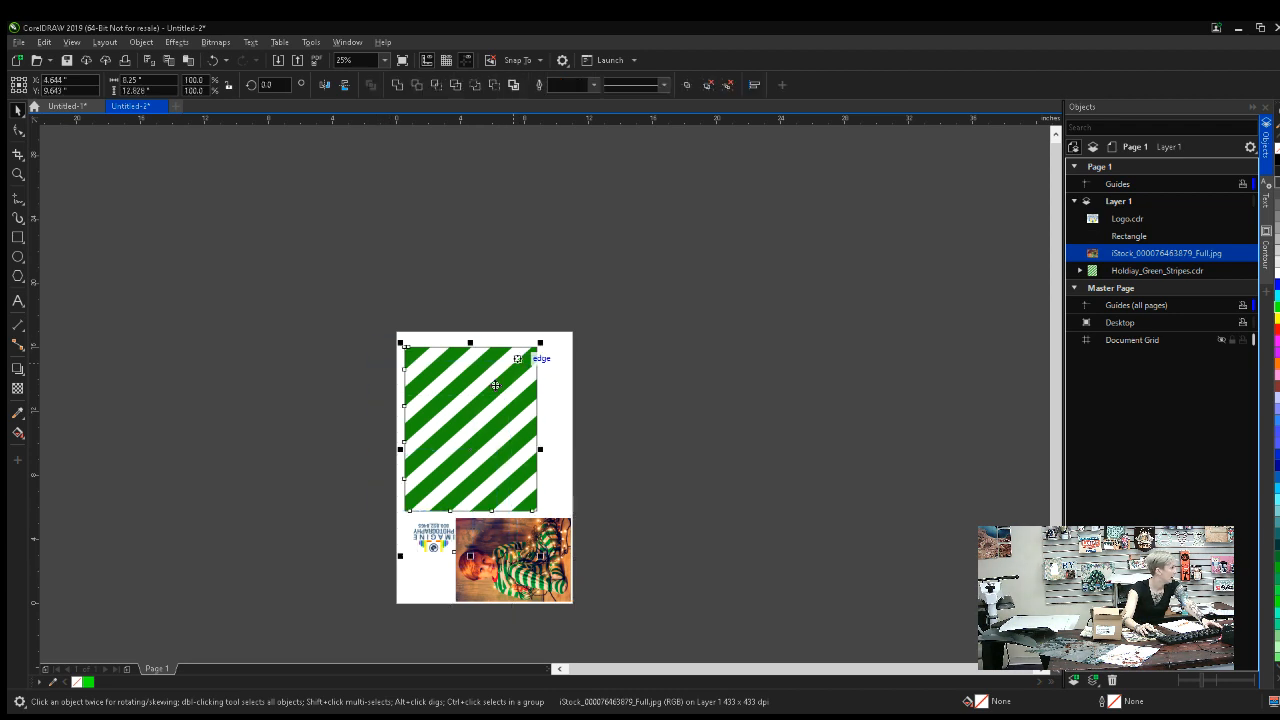
{"action": "left_click_drag", "start_coordinate": [484, 403], "coordinate": [480, 395]}
{"action": "left_click", "coordinate": [626, 474]}
{"action": "scroll", "coordinate": [406, 551], "scroll_direction": "up", "scroll_amount": 2}
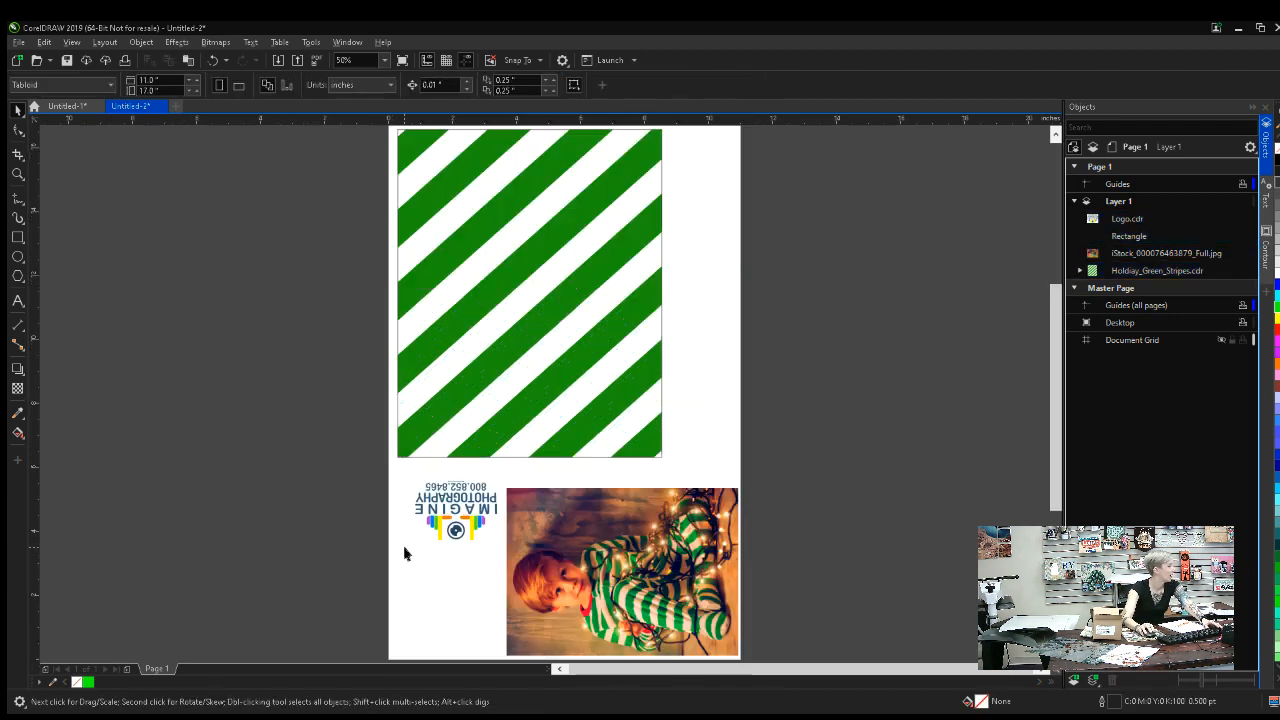
{"action": "left_click", "coordinate": [587, 572]}
{"action": "left_click", "coordinate": [820, 566]}
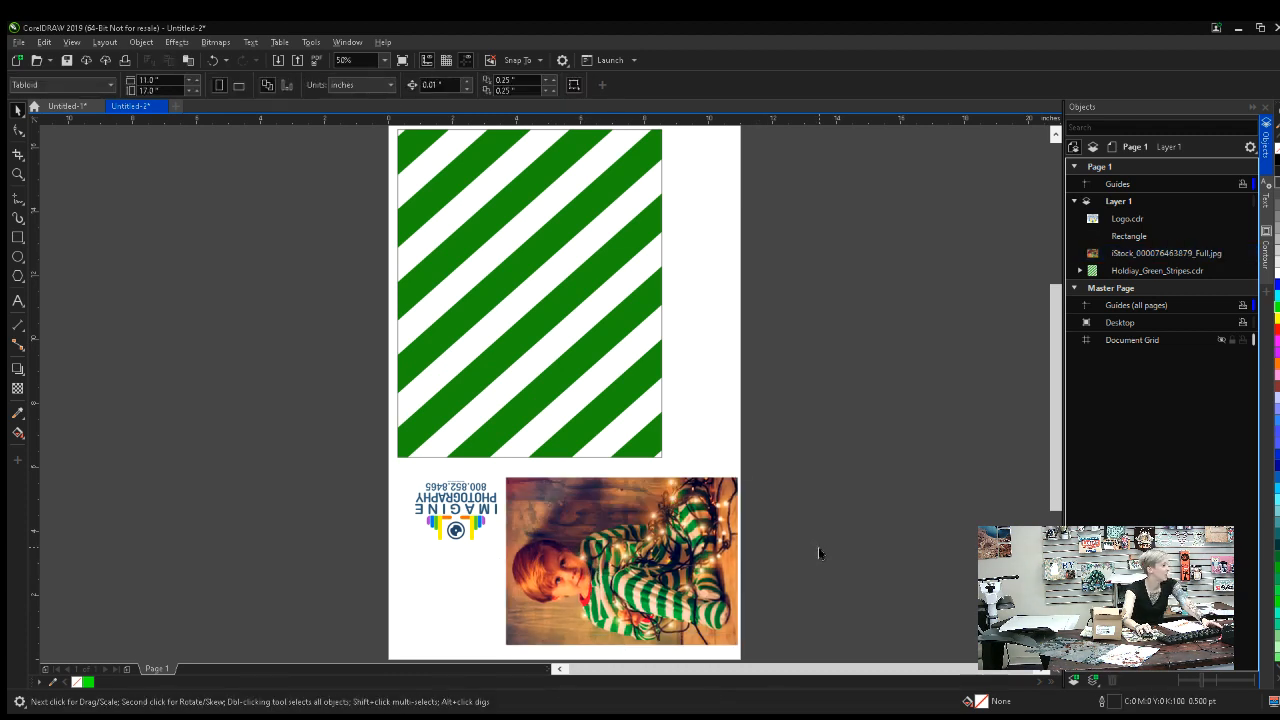
{"action": "scroll", "coordinate": [818, 553], "scroll_direction": "down", "scroll_amount": 2}
{"action": "left_click_drag", "start_coordinate": [749, 491], "coordinate": [606, 424]}
{"action": "left_click", "coordinate": [384, 60]}
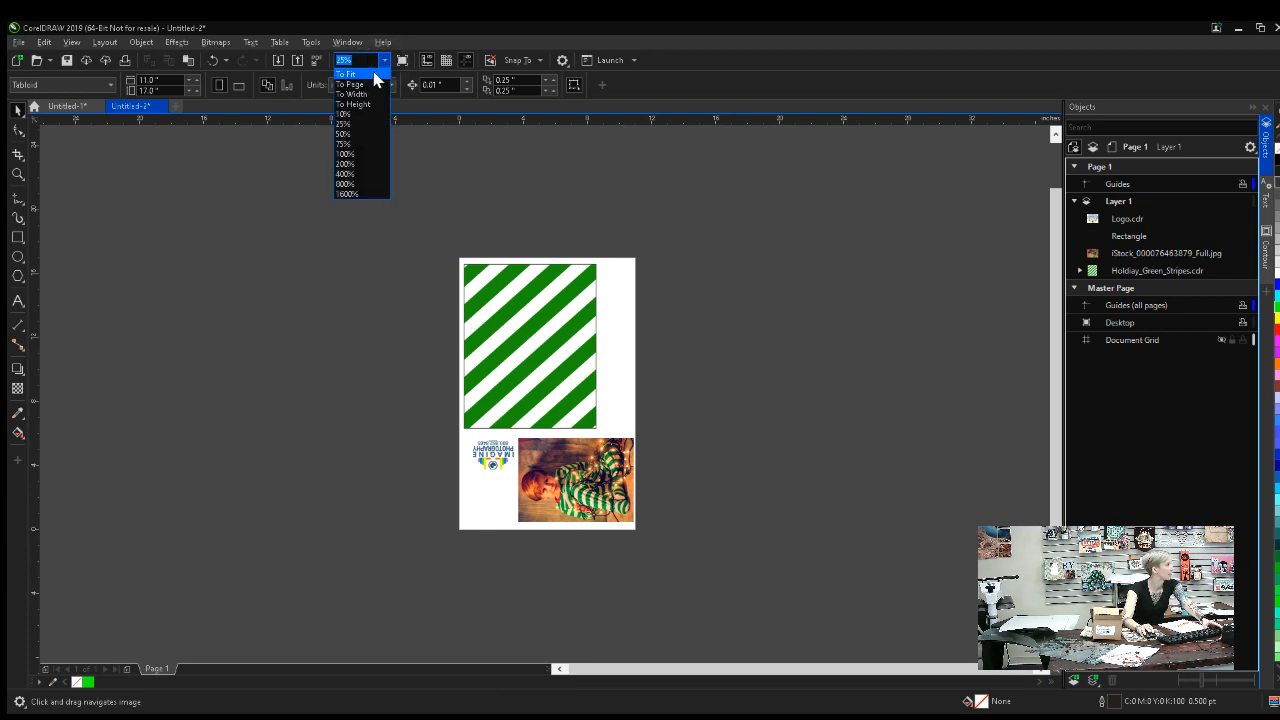
{"action": "left_click", "coordinate": [362, 123]}
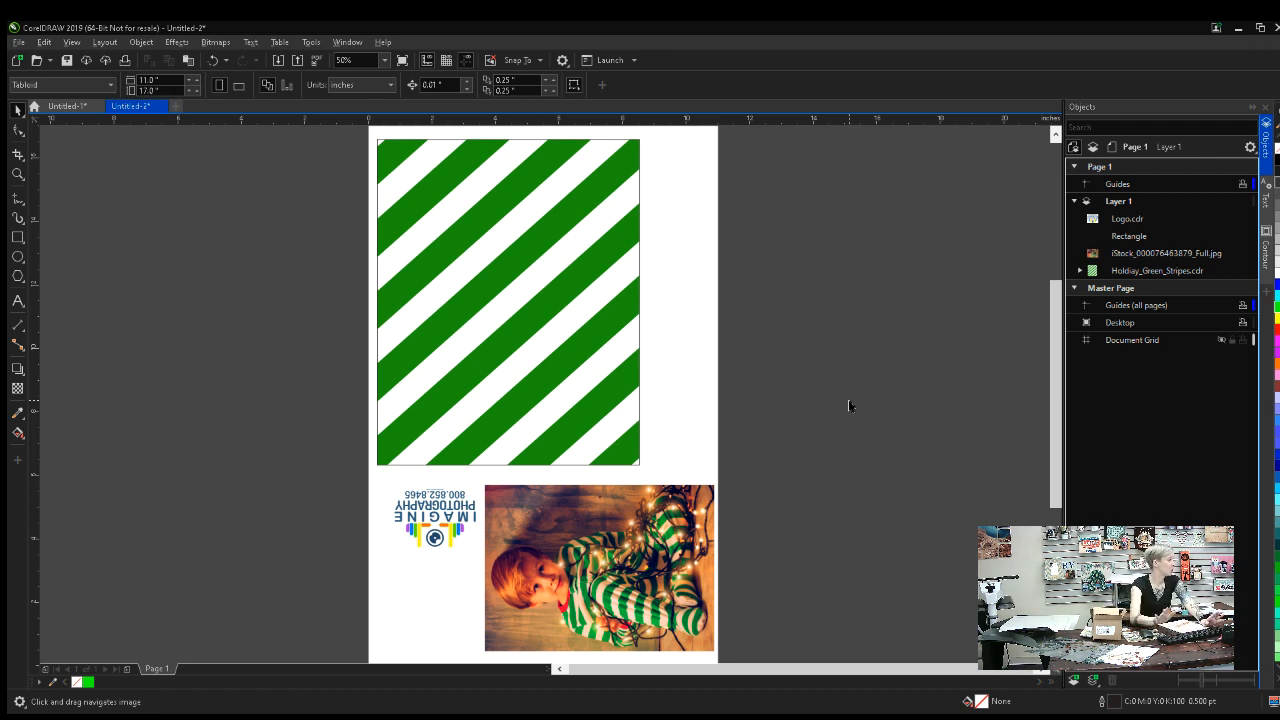
Open the print settings, look through the available printers, try the Mirror prepress option and close without printing
{"action": "key", "text": "ctrl+p"}
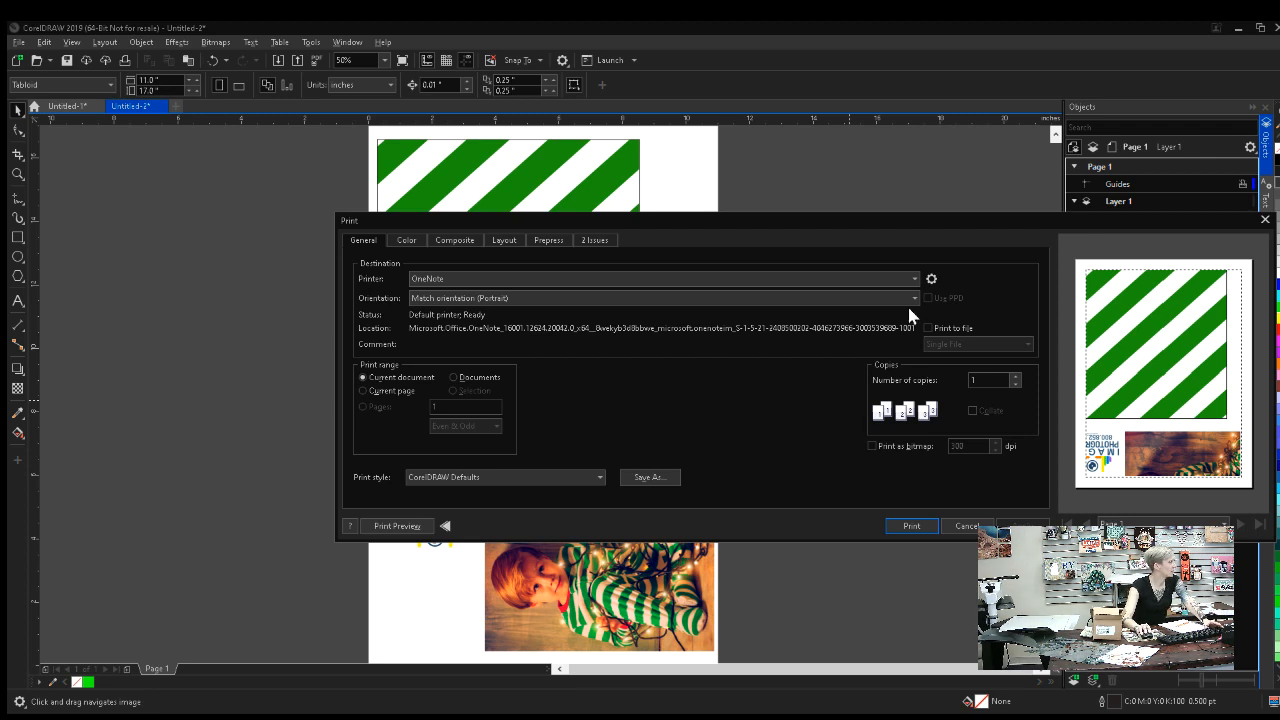
{"action": "left_click", "coordinate": [915, 281]}
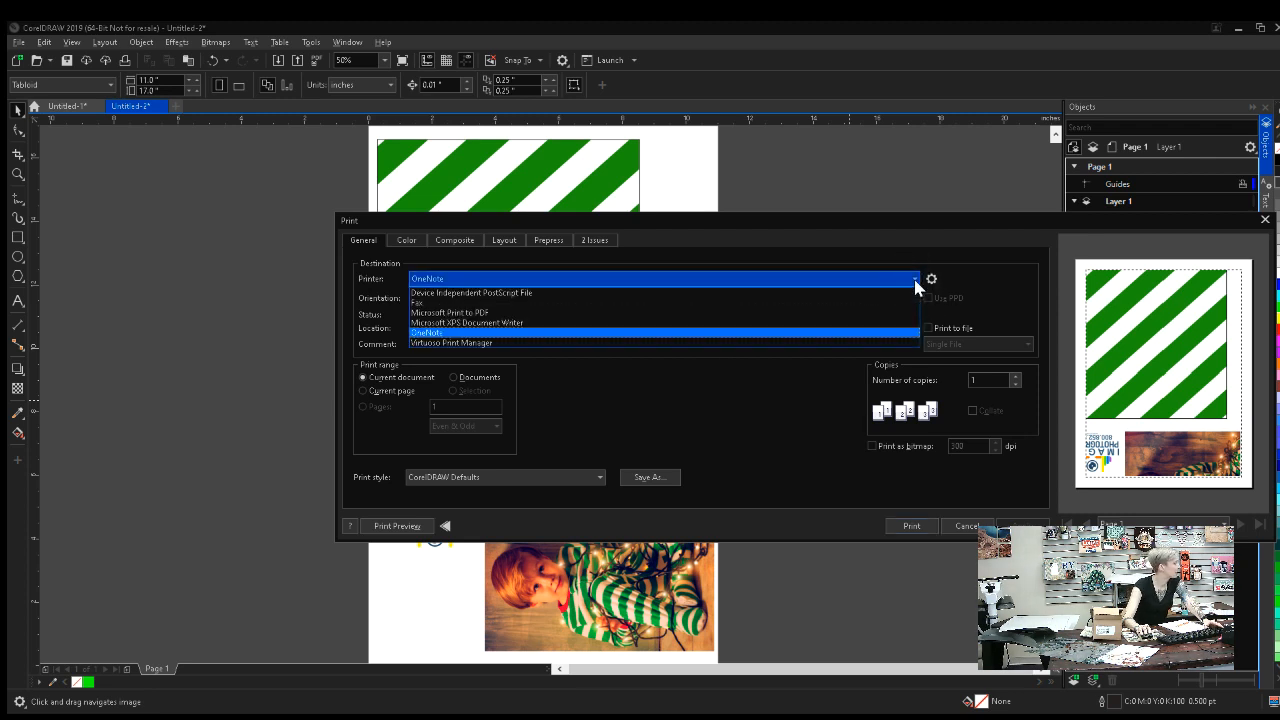
{"action": "left_click", "coordinate": [510, 325]}
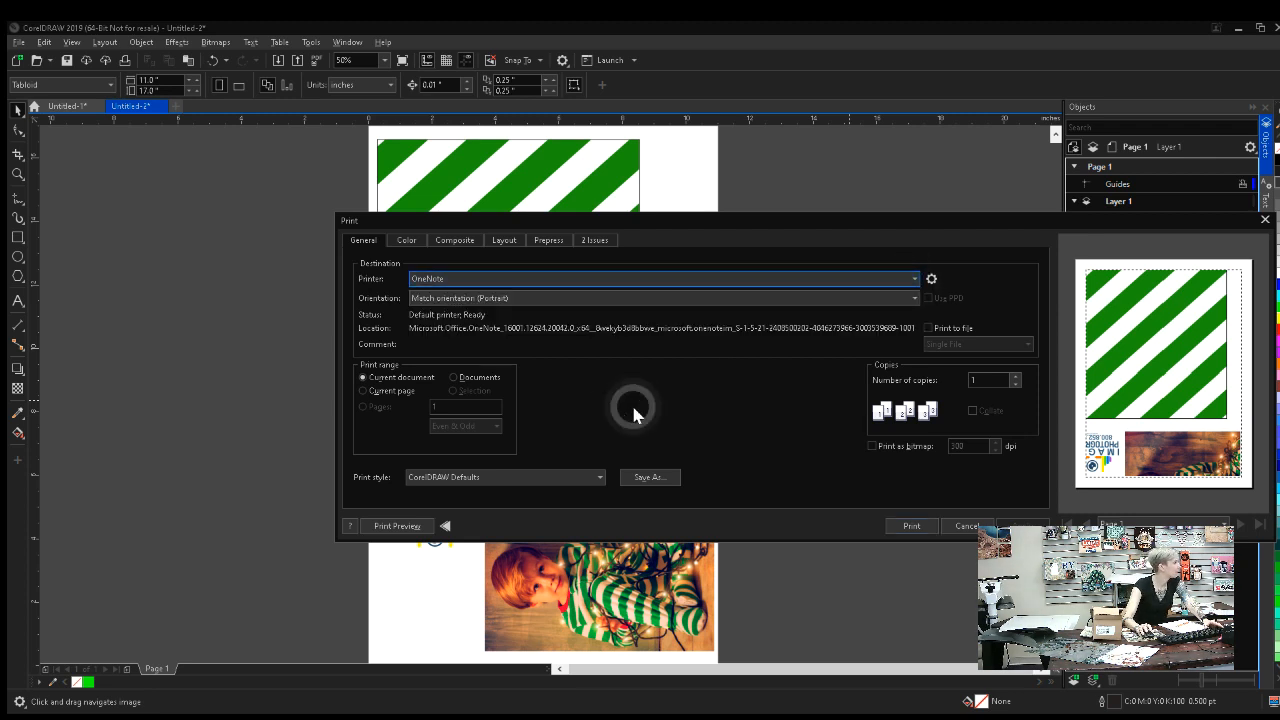
{"action": "left_click", "coordinate": [546, 242]}
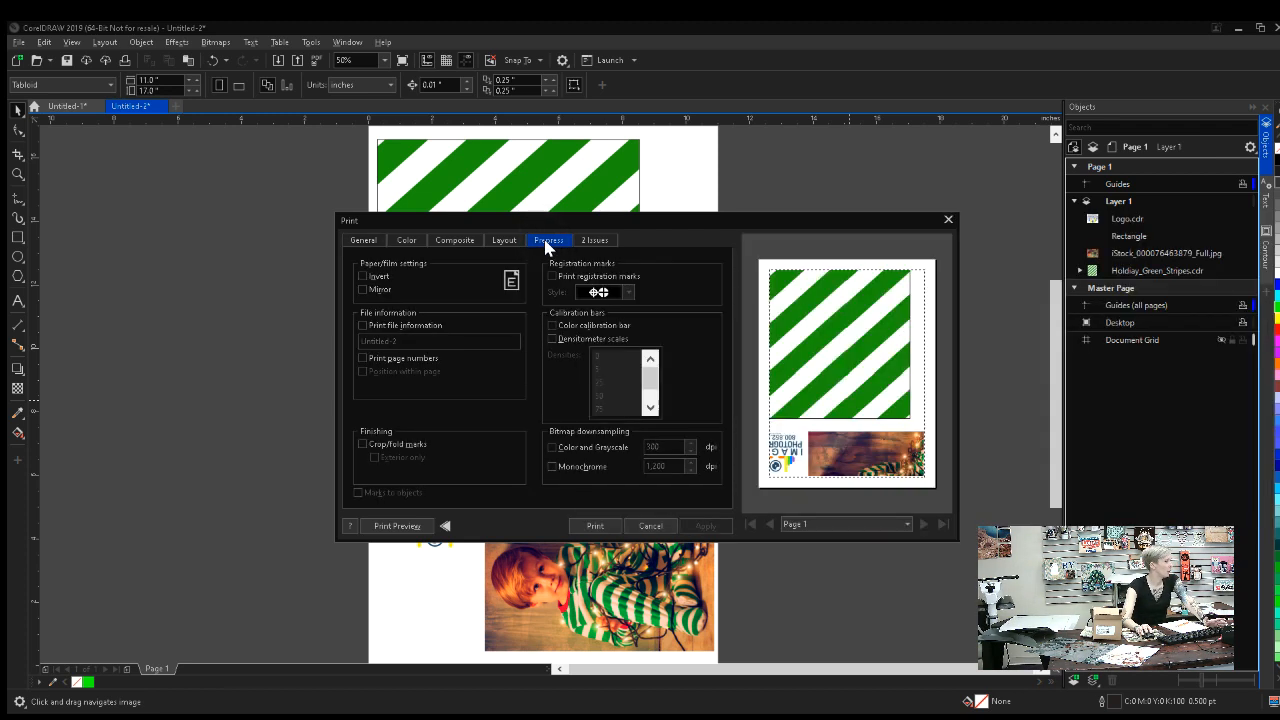
{"action": "left_click", "coordinate": [385, 290]}
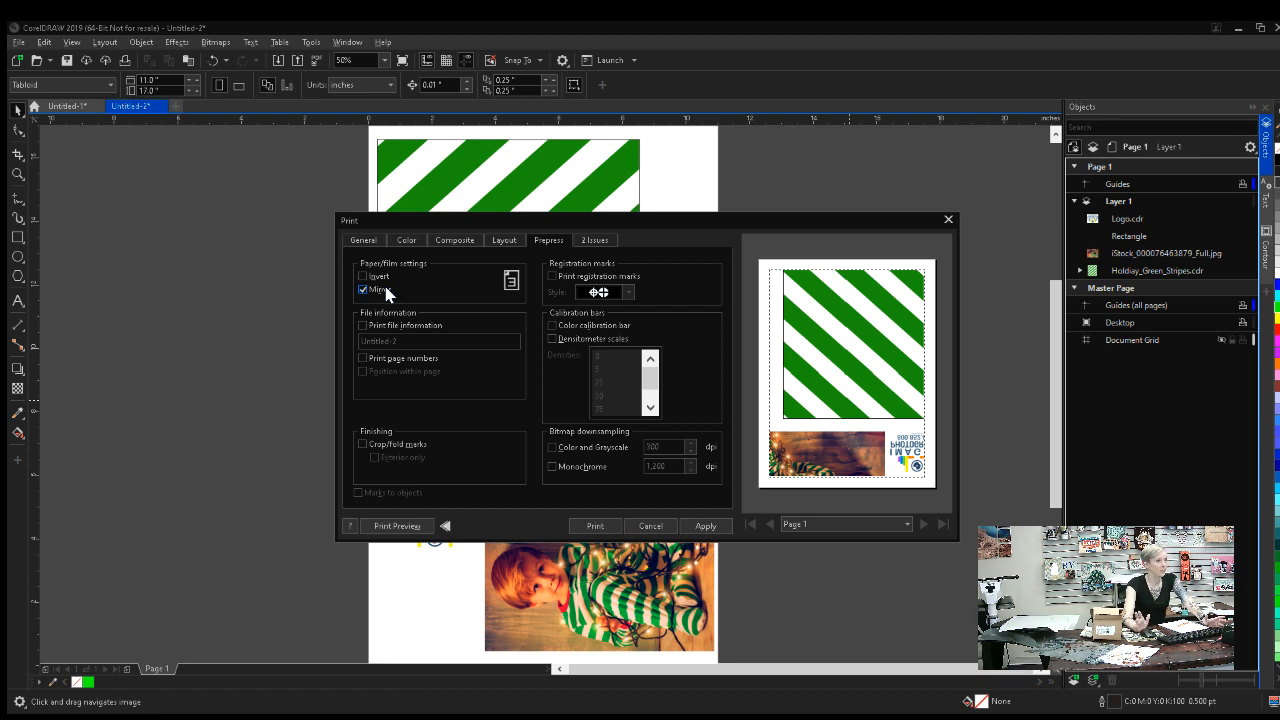
{"action": "key", "text": "Escape"}
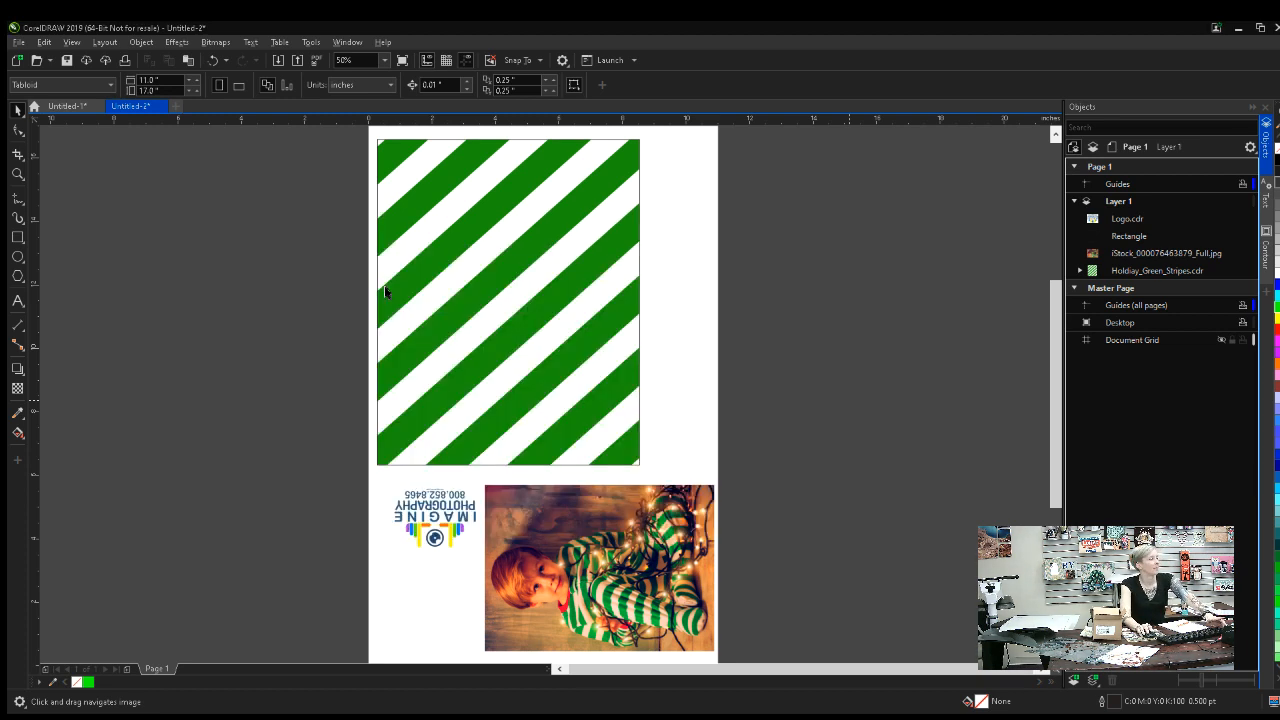